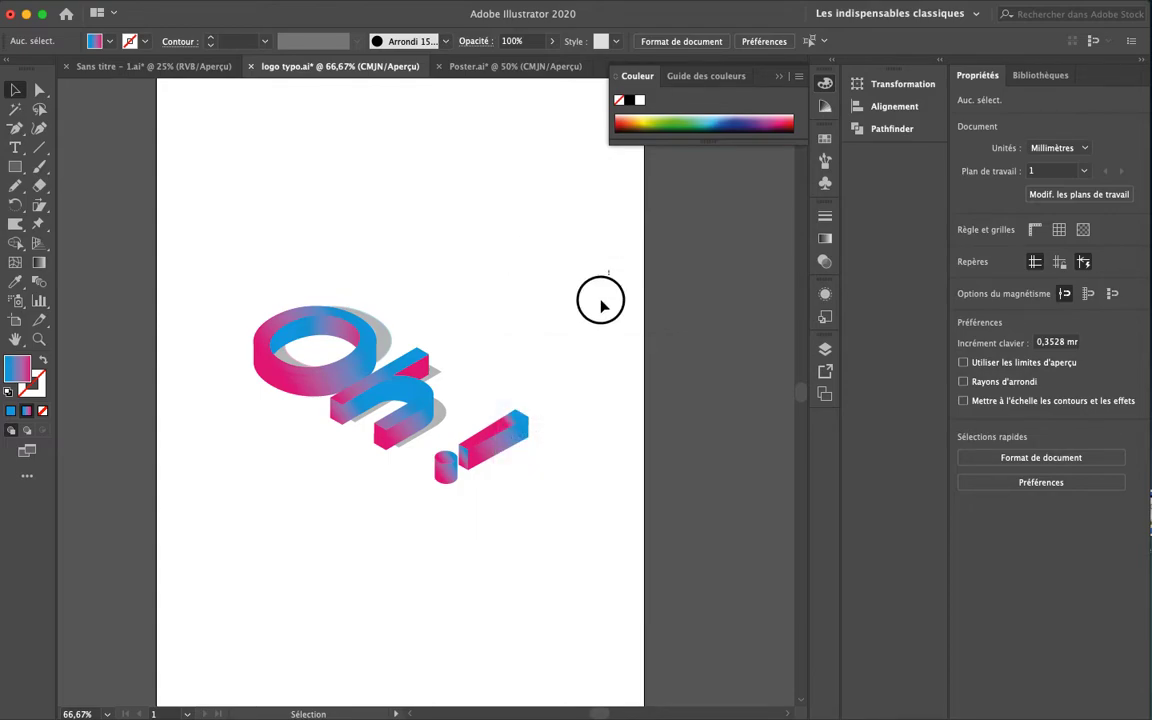
drag(608, 285, 159, 512)
key(Delete)
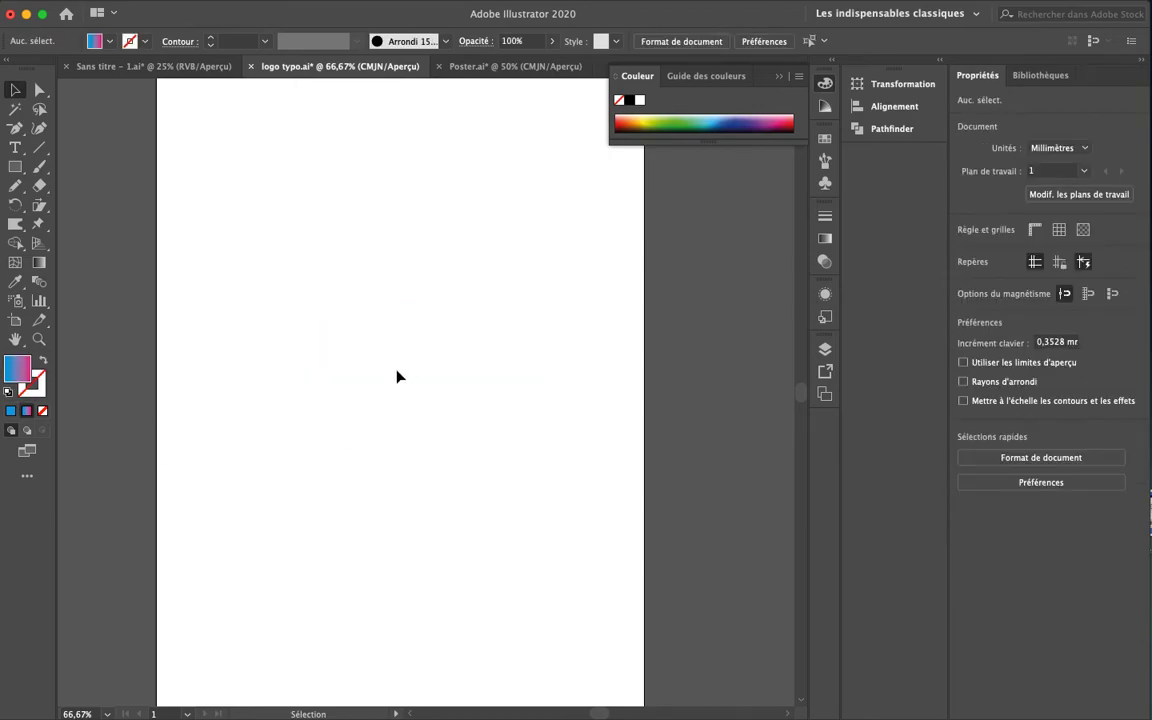
key(super+z)
Group the 3D "Oh !" lettering and move it off the artboard onto the empty canvas to the artboard's left
key(a)
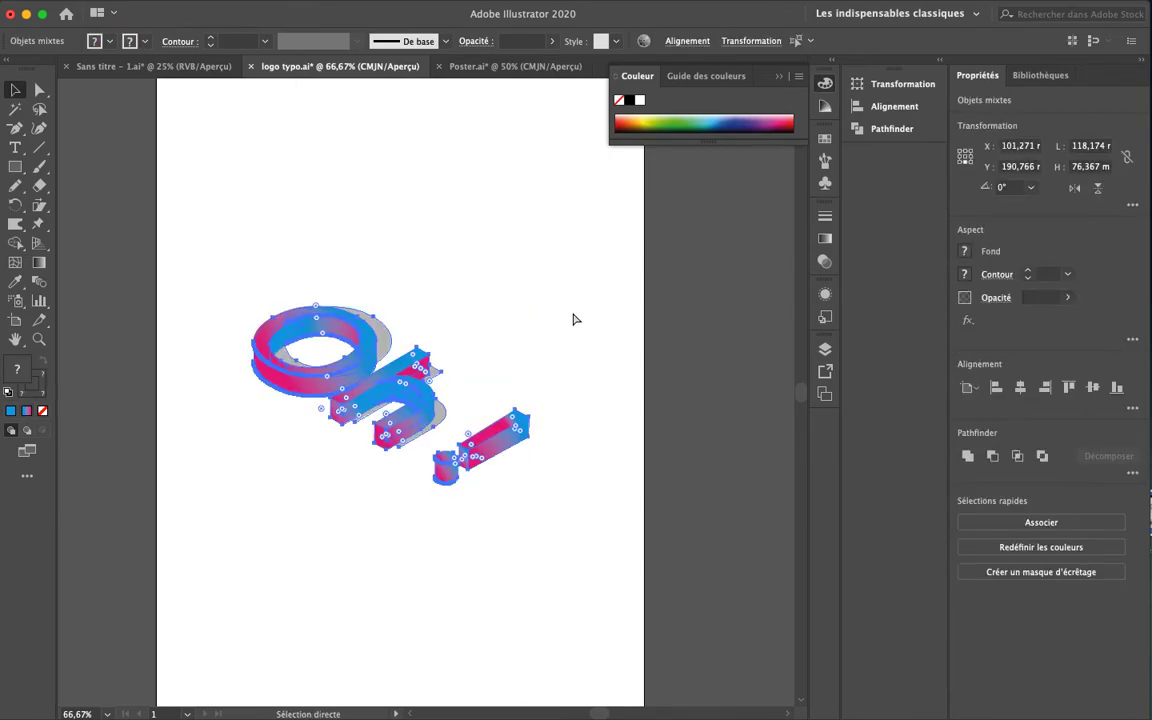
key(v)
key(super+minus)
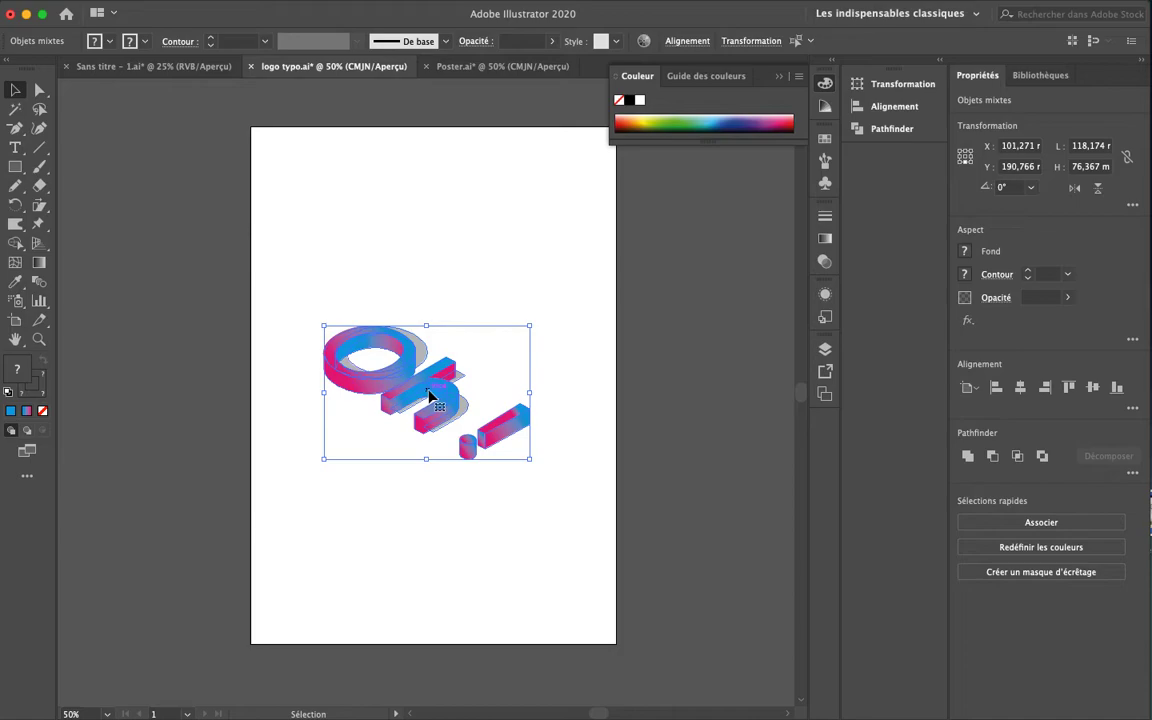
click(579, 417)
drag(413, 412, 150, 210)
click(409, 354)
scroll(365, 414, left, 5)
scroll(365, 414, up, 2)
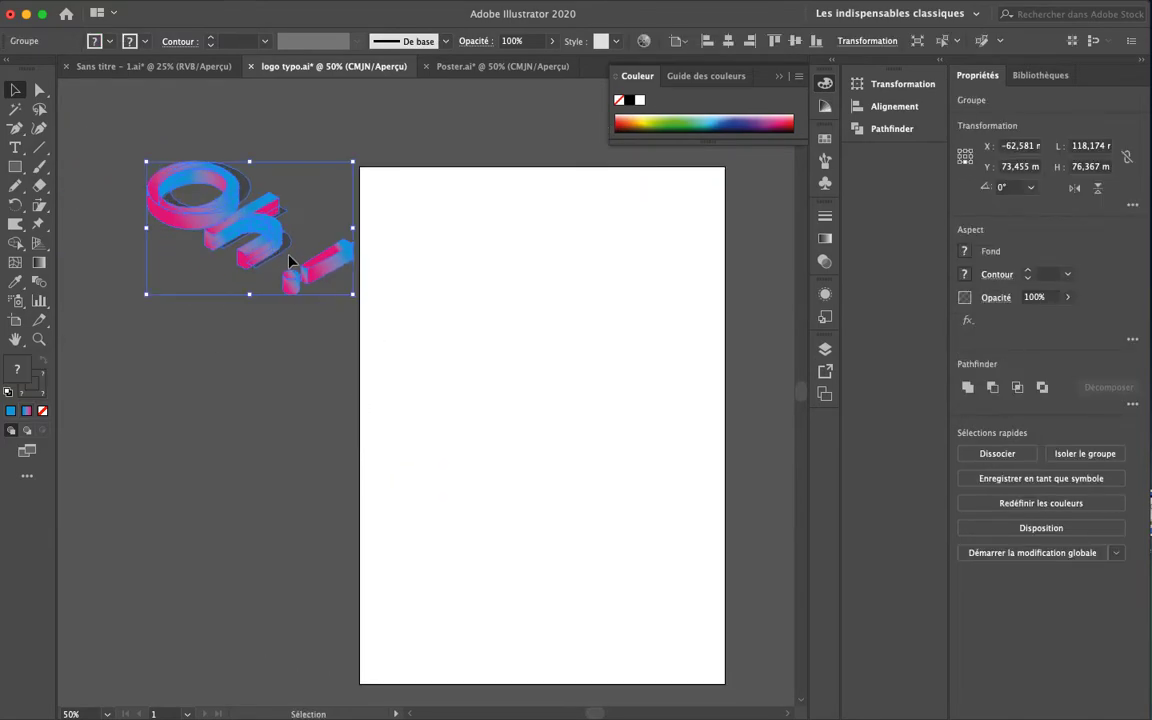
drag(314, 265, 262, 303)
click(348, 262)
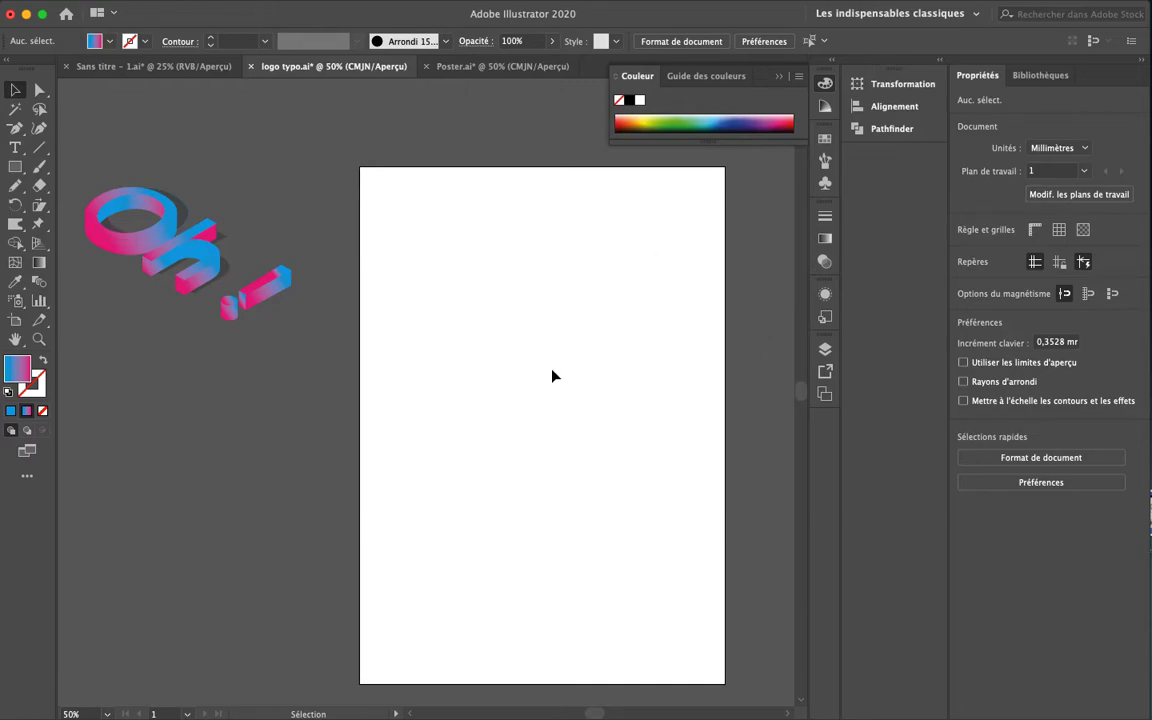
Draw a rectangle about 104 mm wide and 96 mm high on the empty artboard
drag(547, 488, 471, 461)
scroll(477, 462, down, 2)
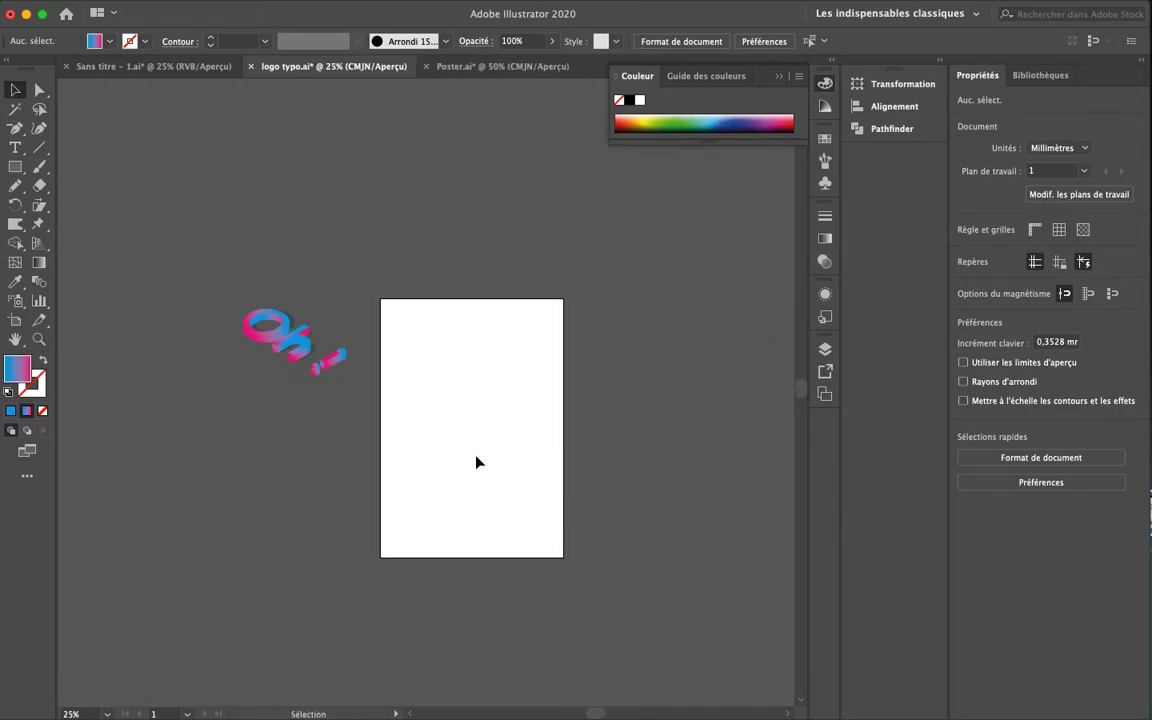
scroll(477, 464, up, 6)
scroll(476, 380, down, 2)
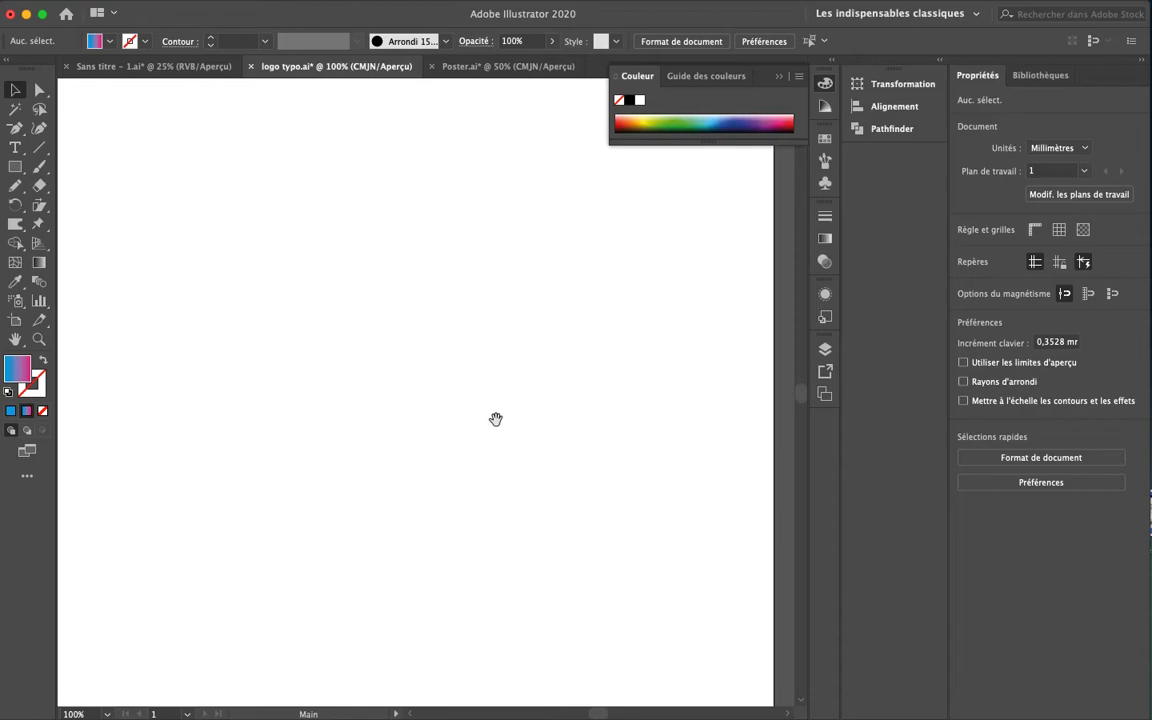
drag(496, 417, 479, 415)
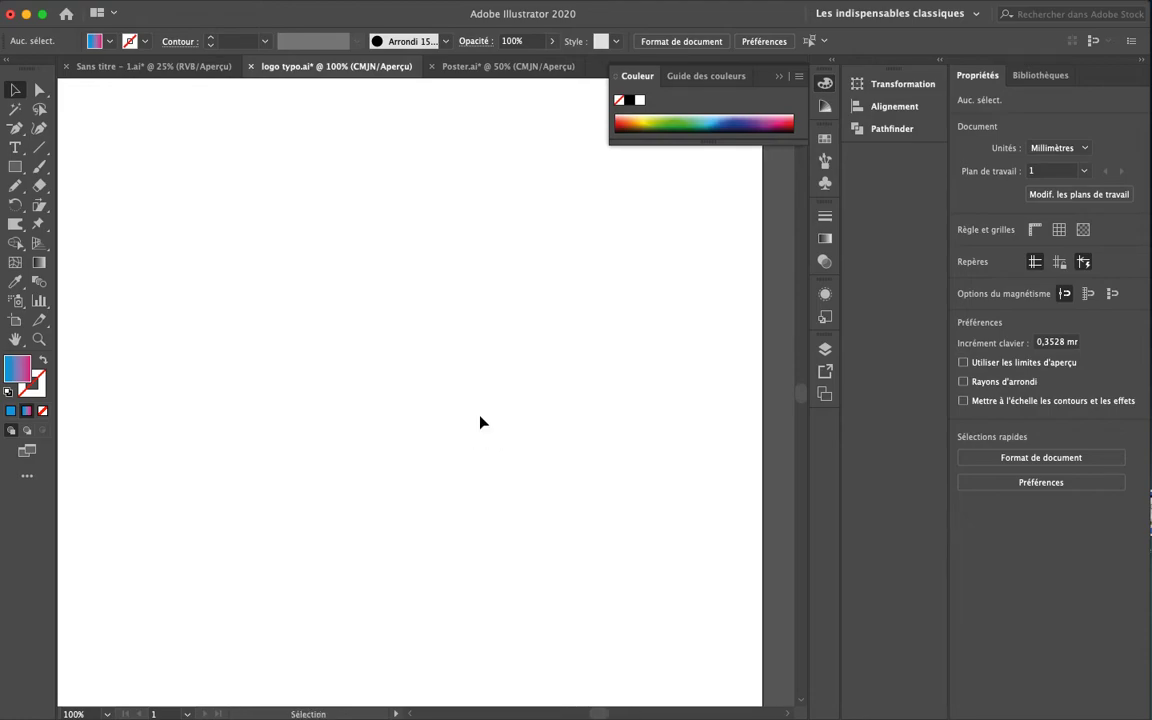
key(m)
drag(198, 199, 561, 534)
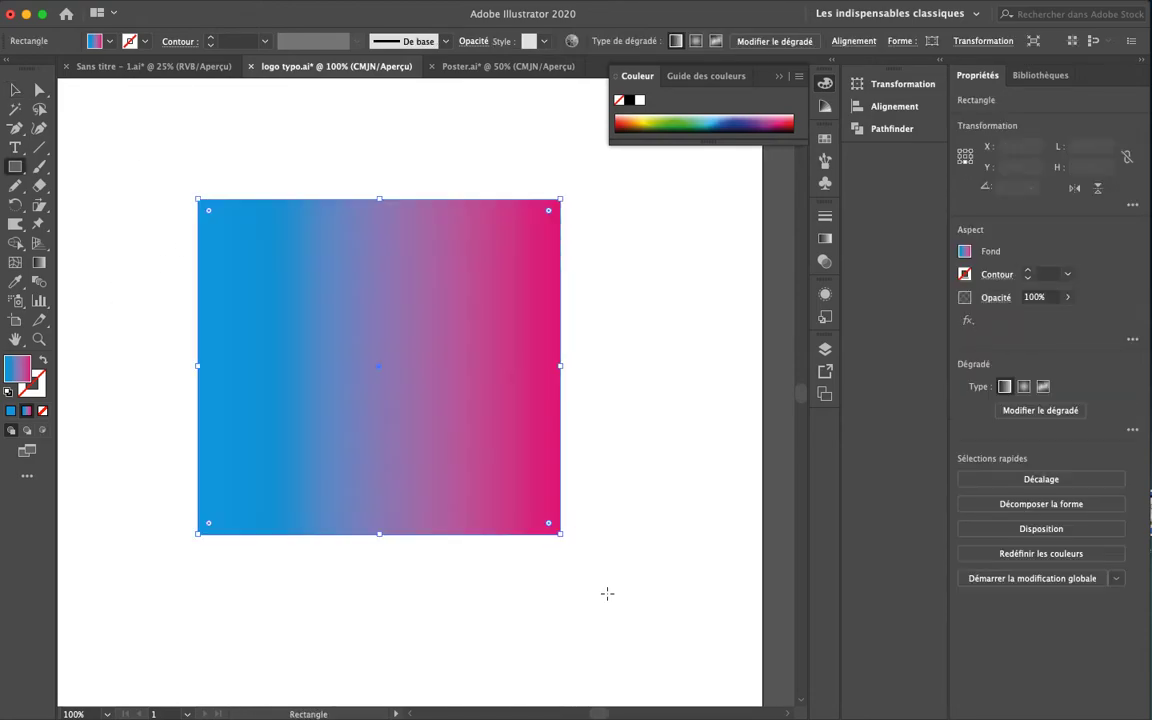
key(v)
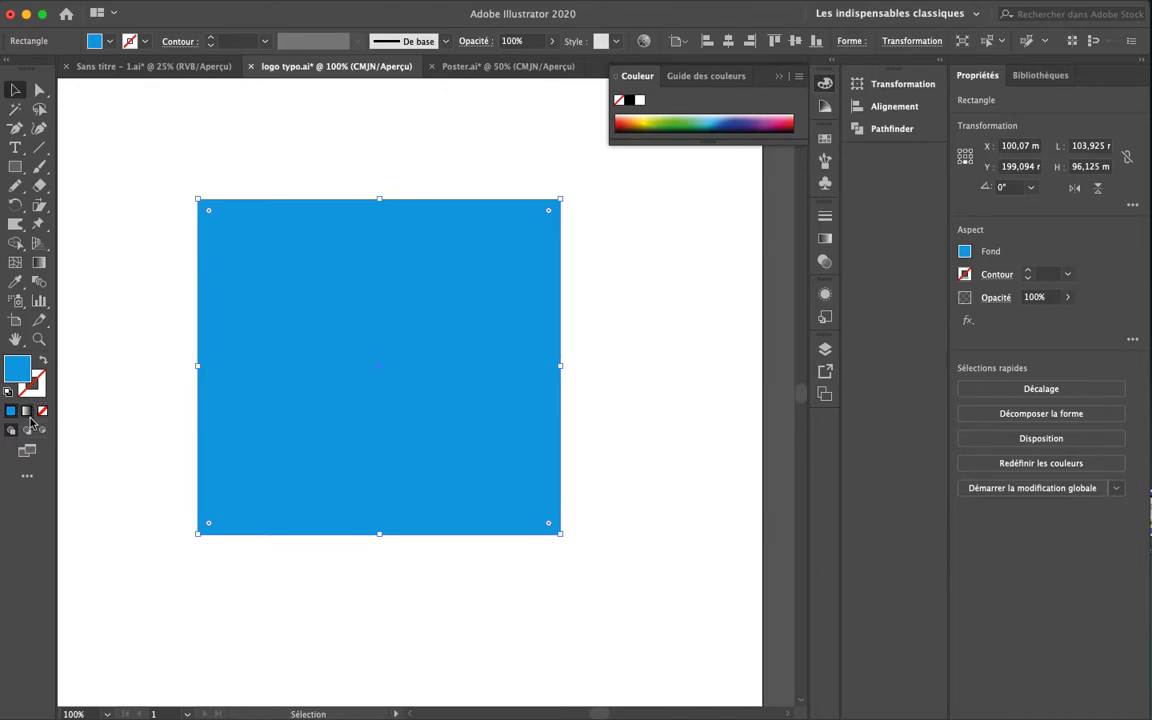
Change the rectangle's solid fill to a darker, muted blue
double_click(18, 369)
click(417, 454)
click(634, 410)
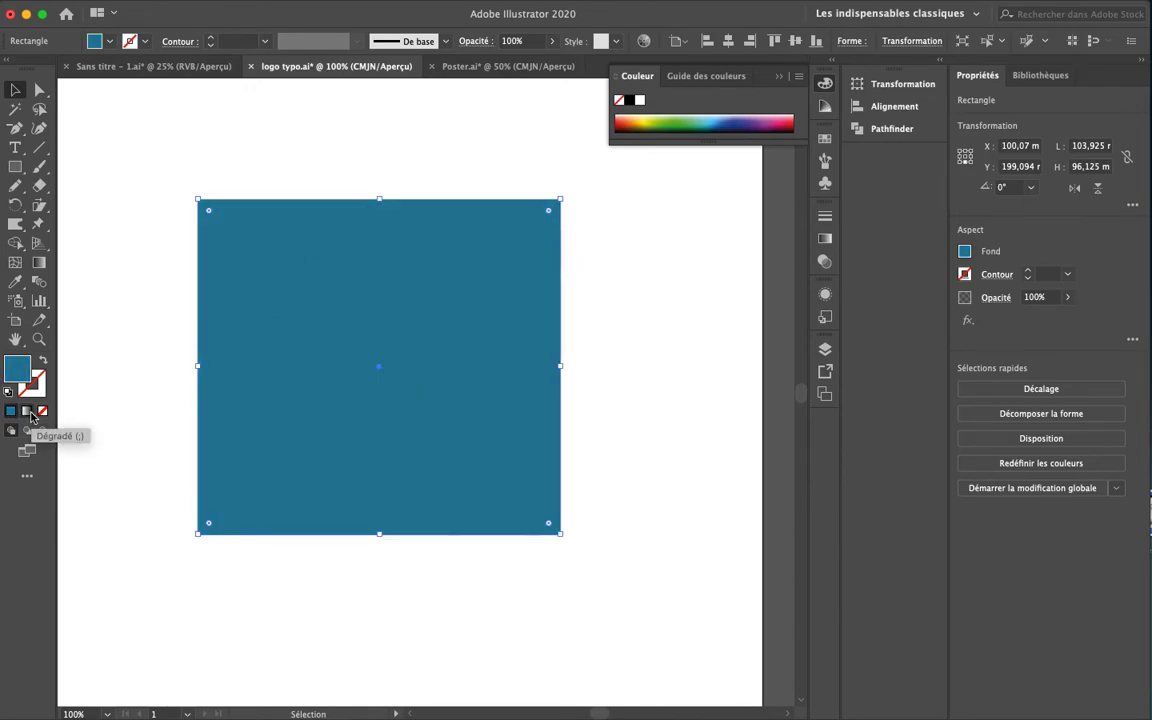
Apply a linear gradient to the rectangle and sample its start colour pink and end colour blue from the 3D lettering
click(28, 413)
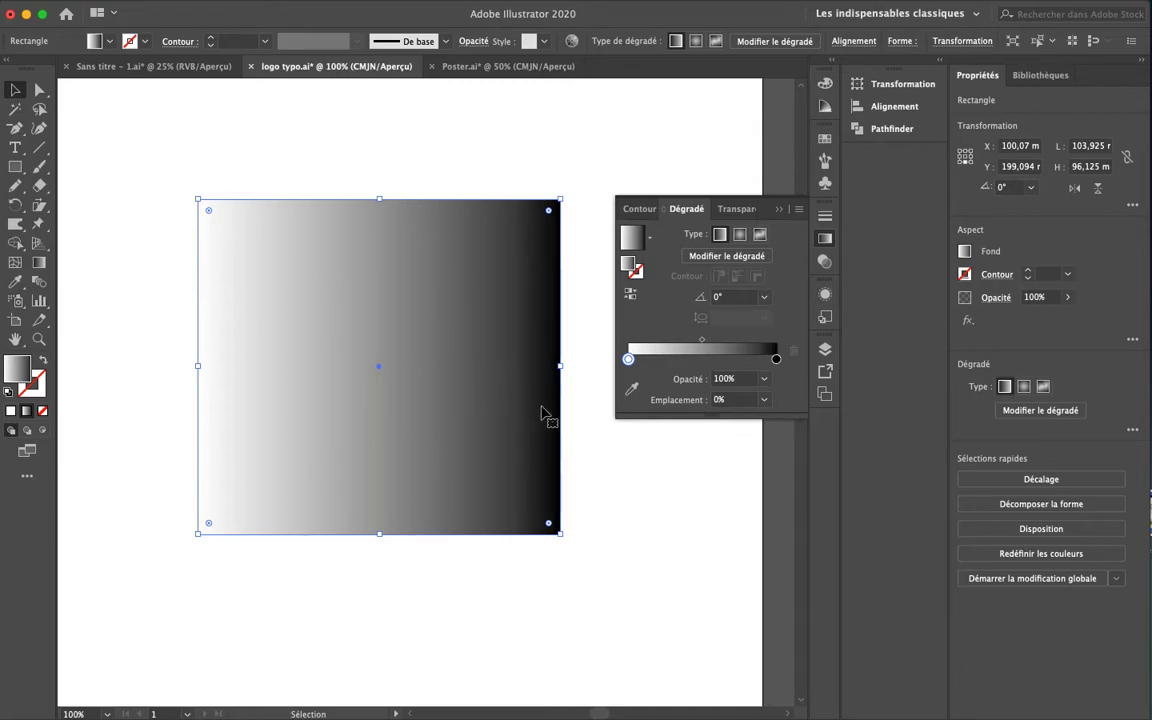
drag(435, 390, 615, 450)
drag(476, 442, 550, 429)
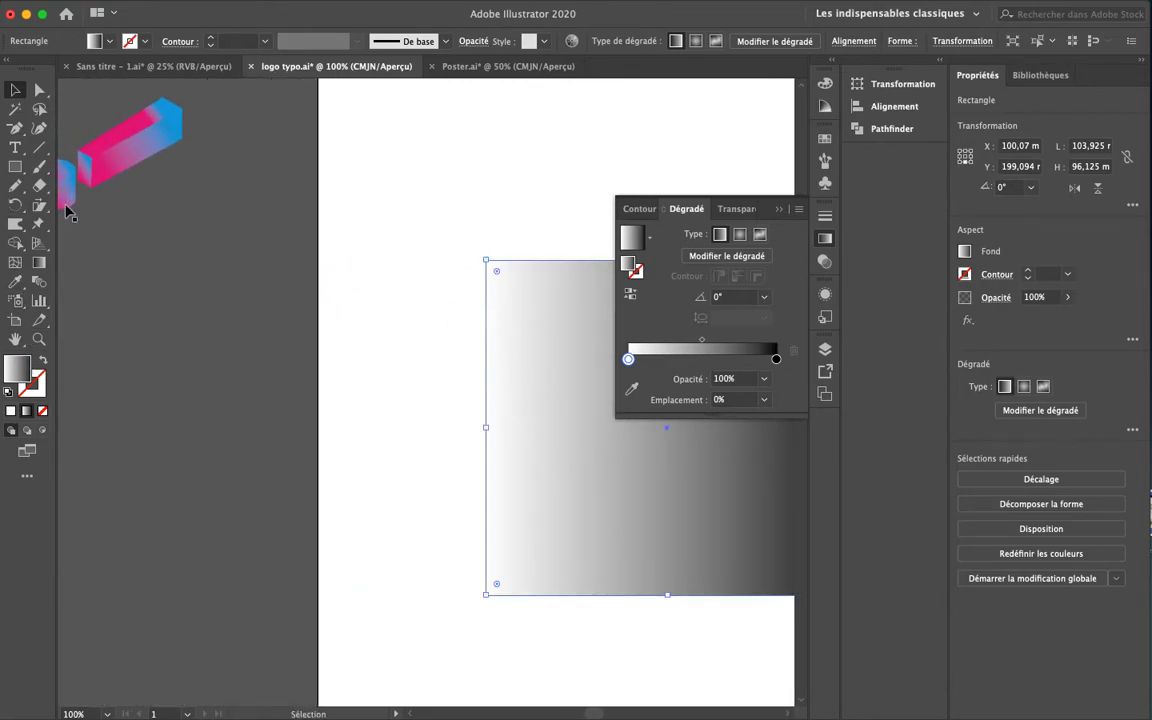
click(628, 359)
click(631, 369)
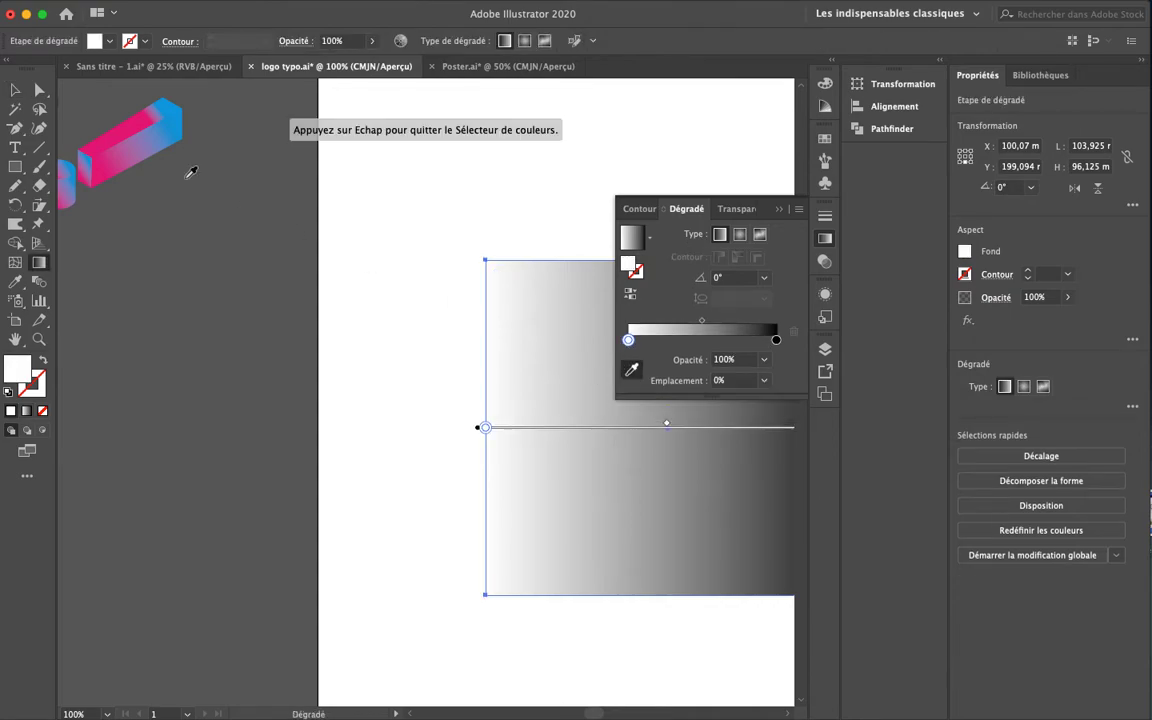
click(151, 118)
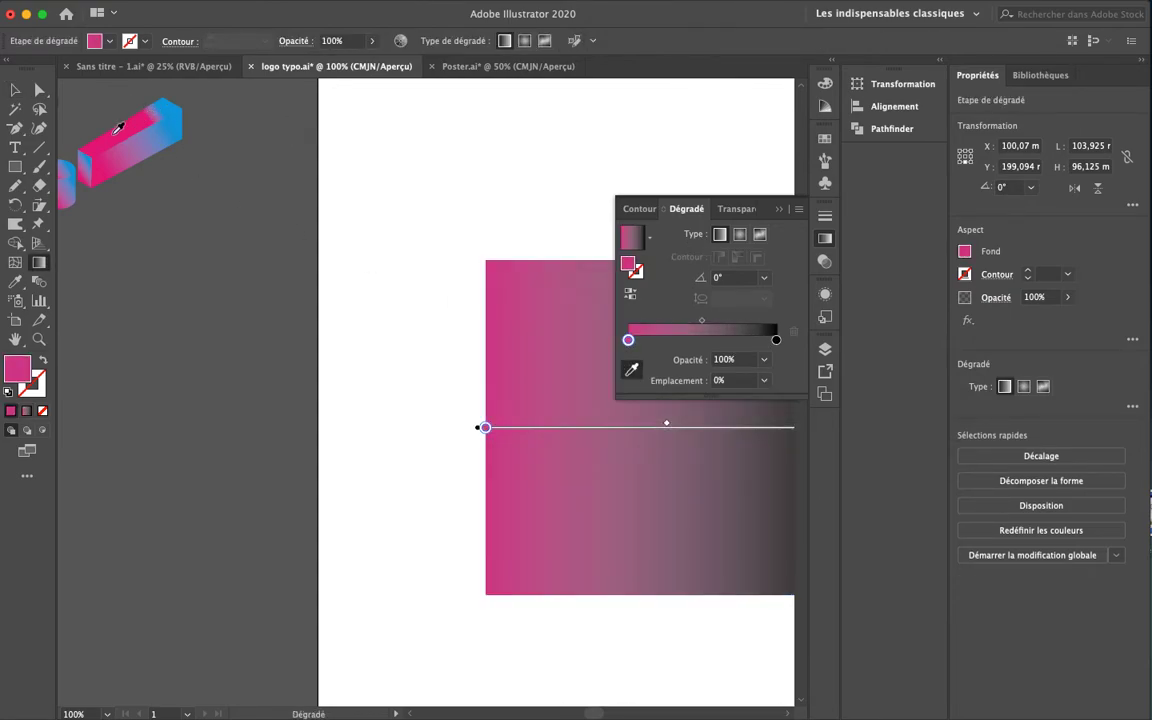
click(776, 340)
click(175, 104)
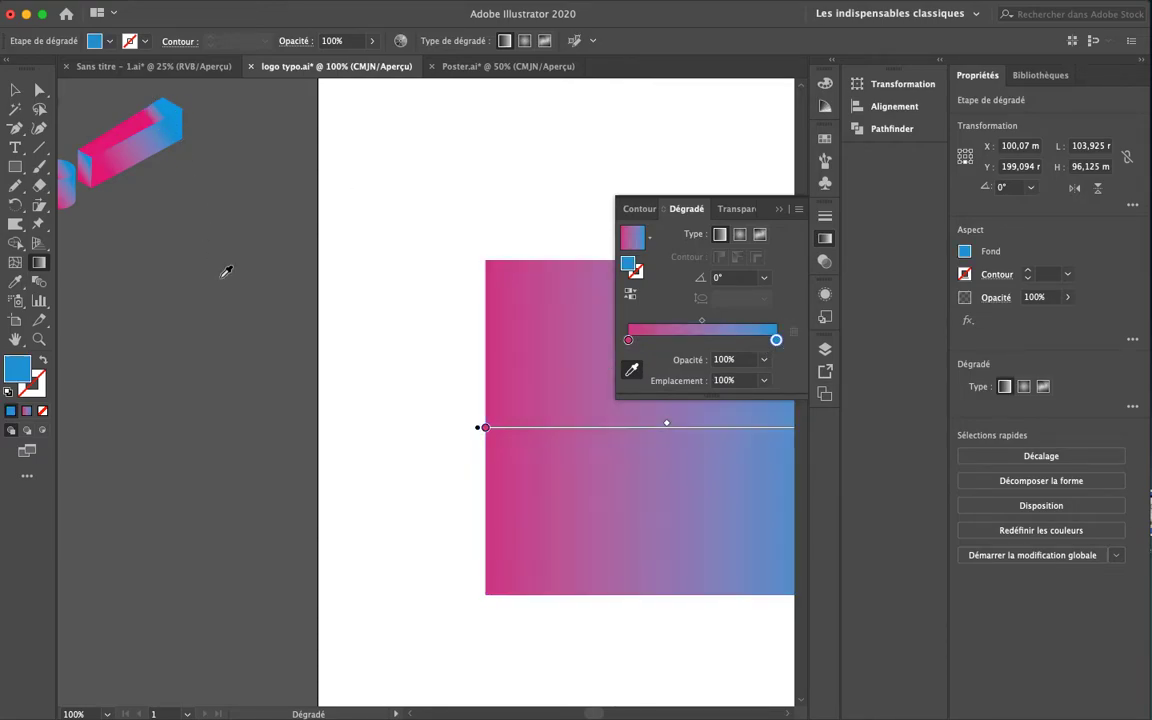
scroll(290, 360, right, 5)
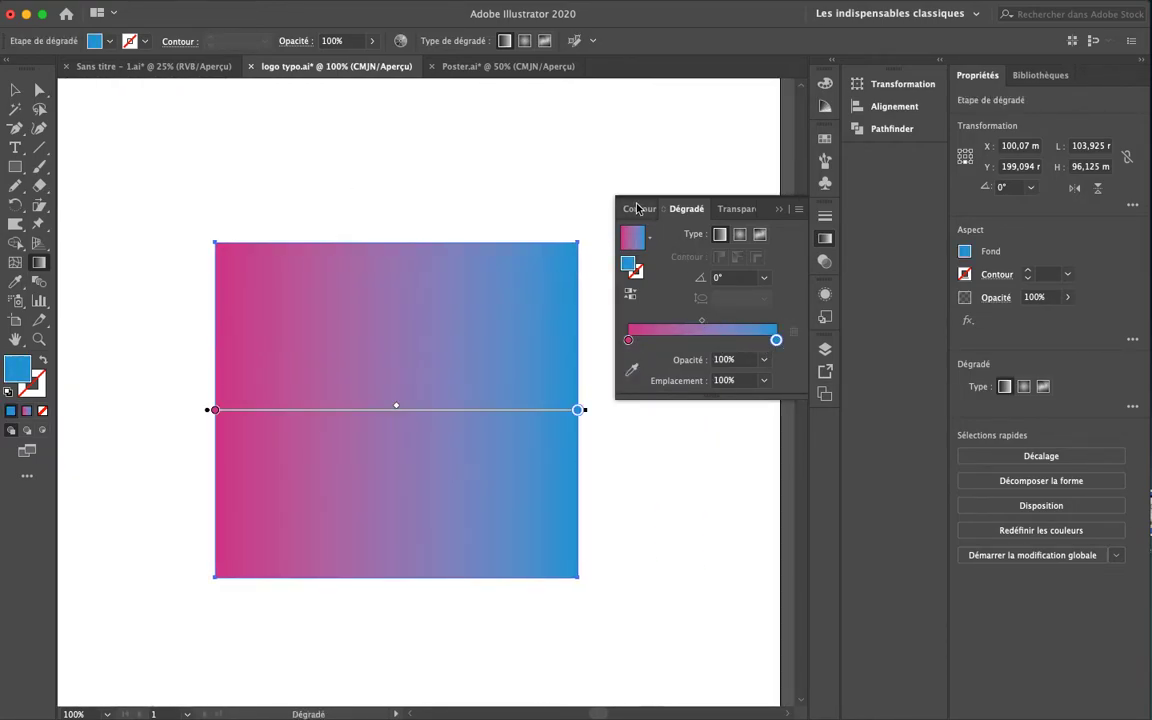
drag(629, 340, 632, 341)
double_click(632, 341)
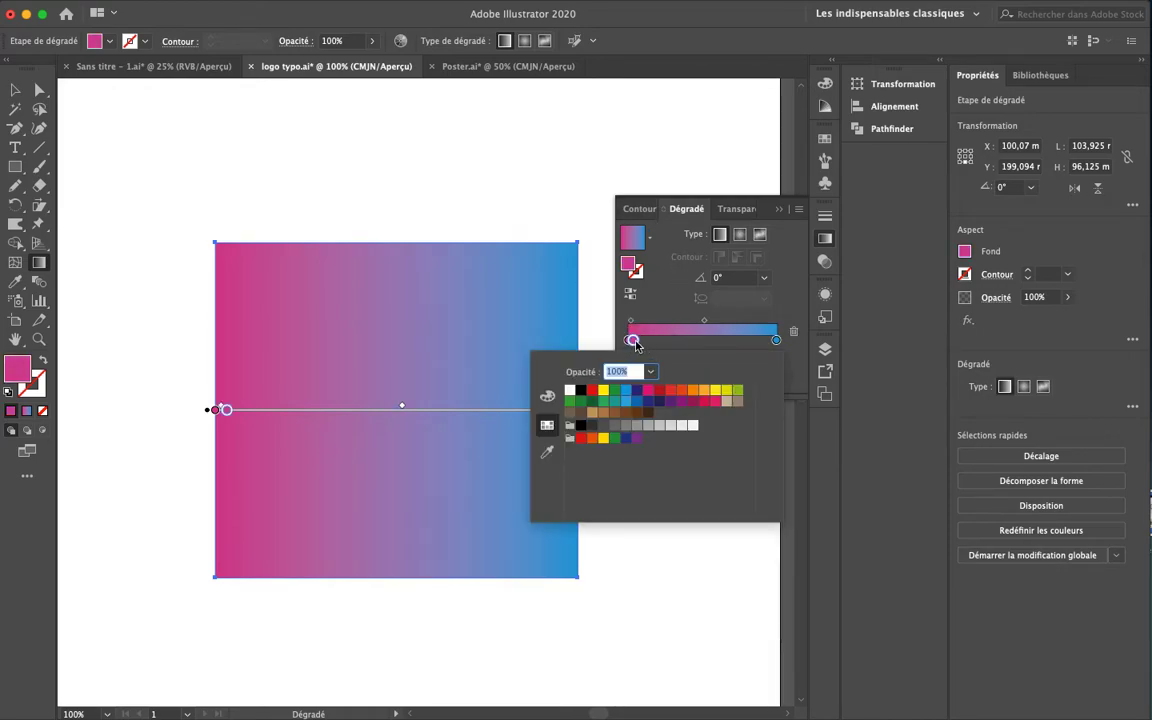
key(Escape)
key(super+z)
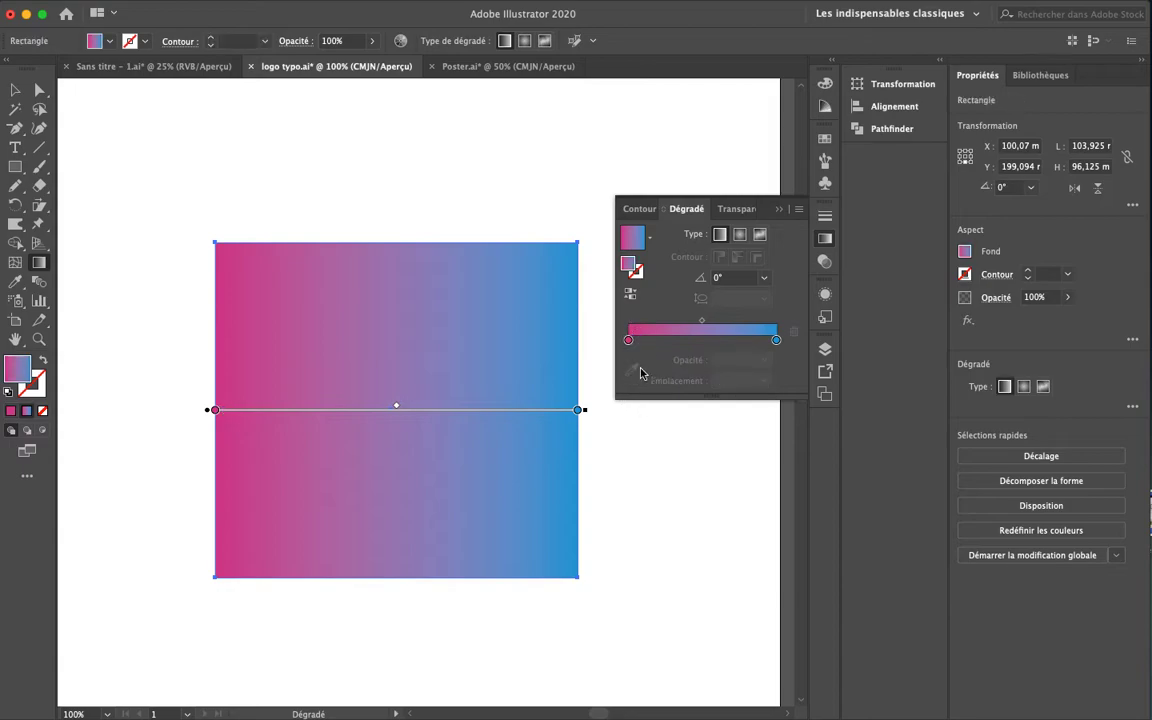
Switch the gradient's first colour stop to RVB mode and set it to purple 8A3C8E
double_click(628, 340)
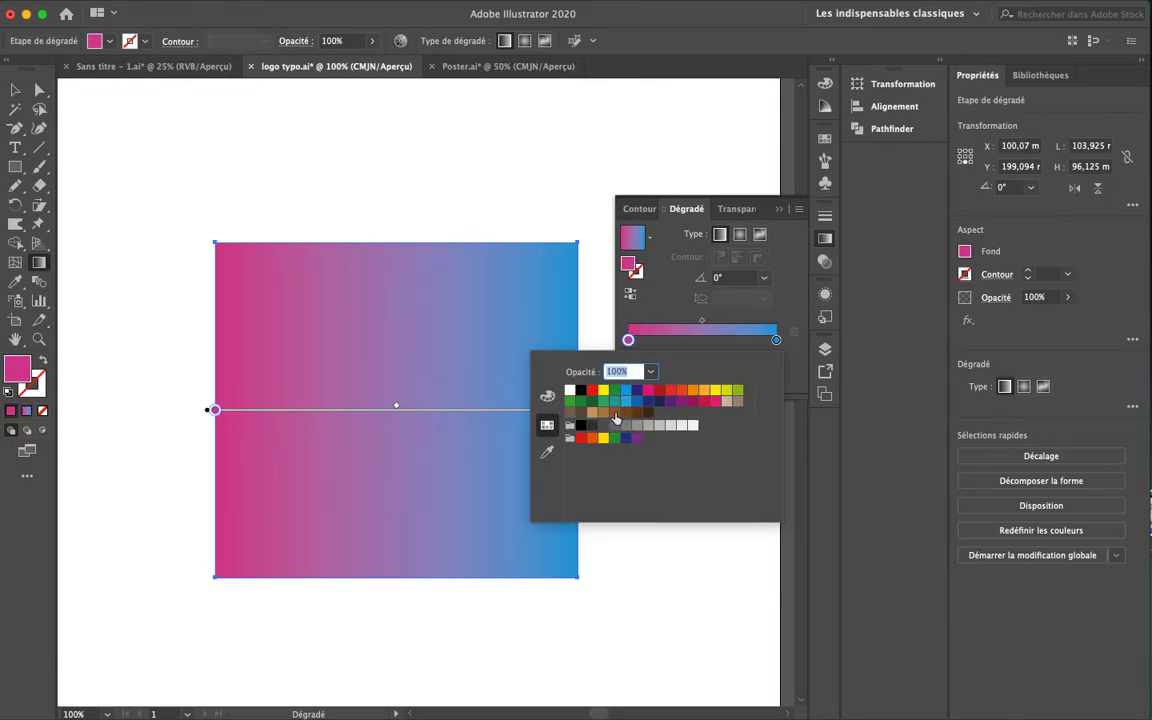
click(547, 396)
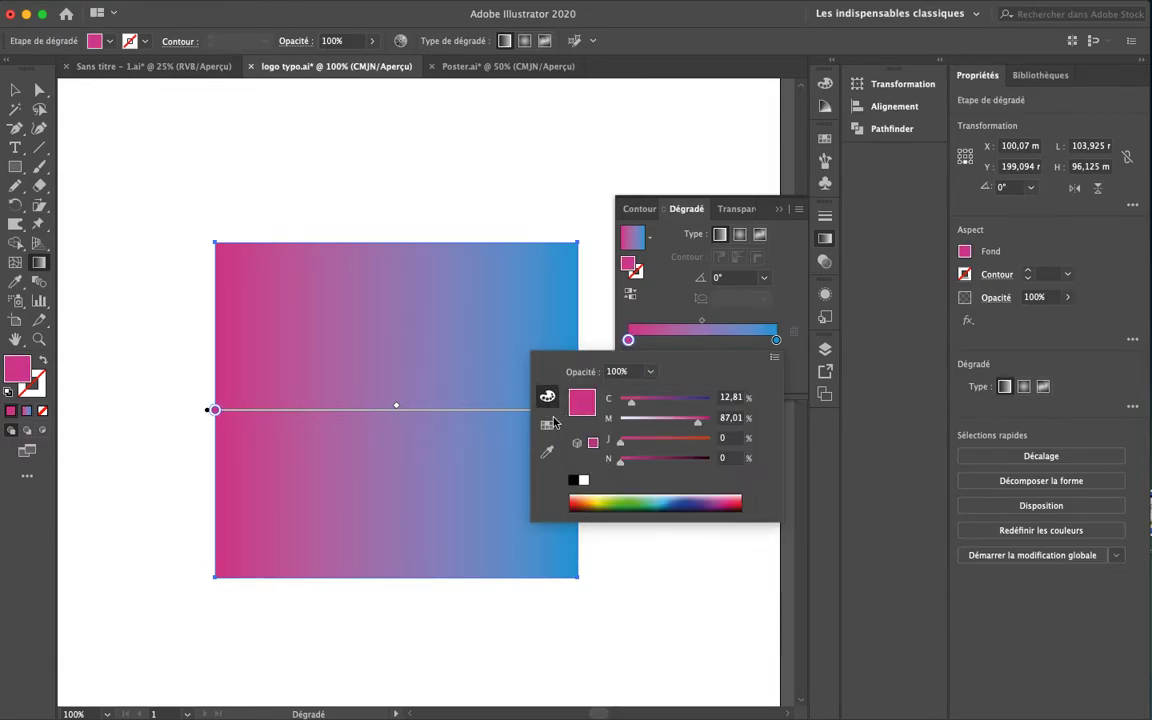
click(775, 358)
key(Escape)
click(772, 361)
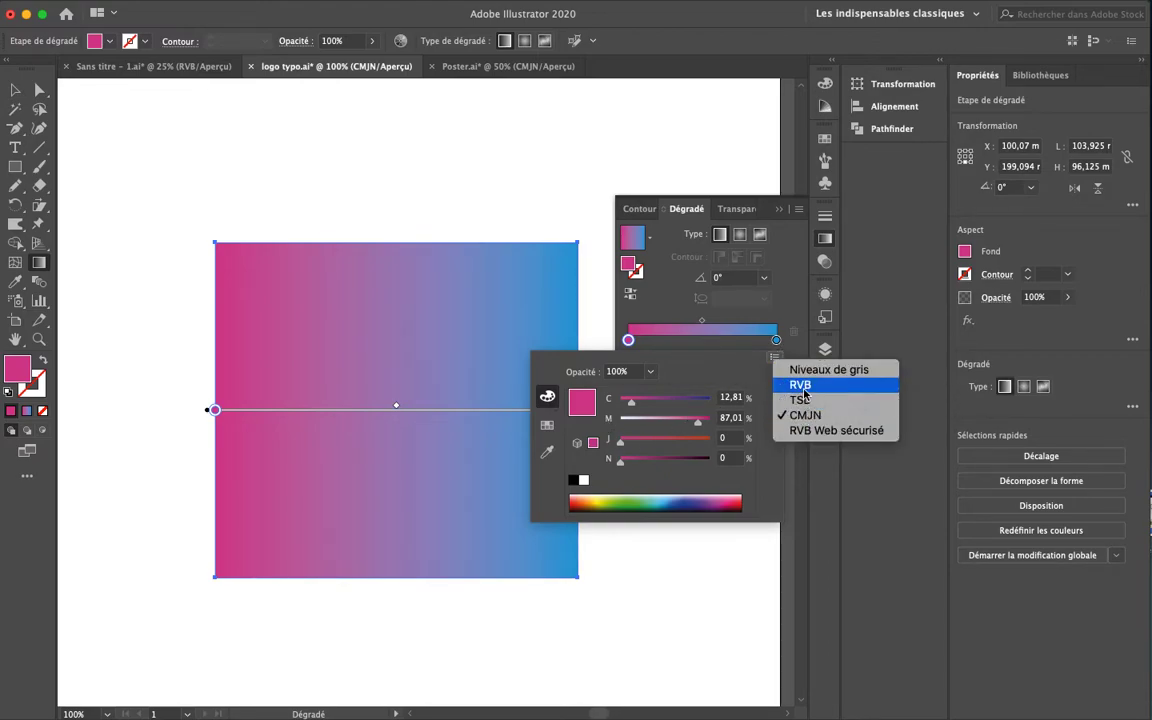
click(800, 385)
drag(692, 406, 669, 401)
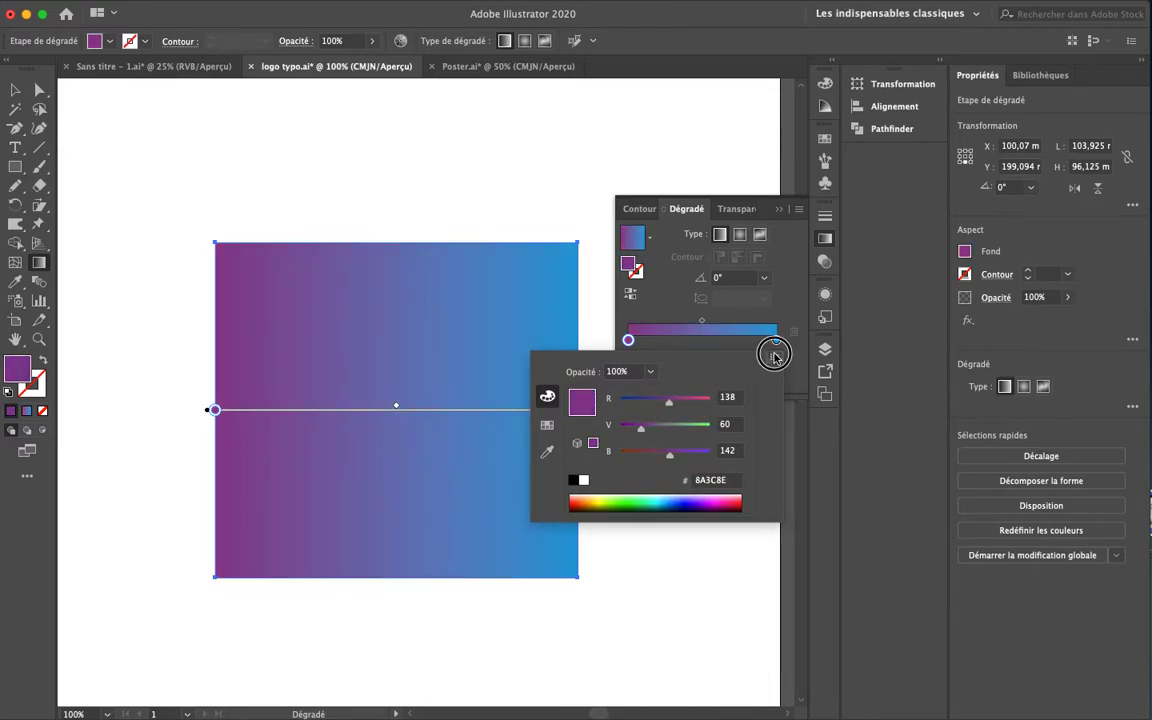
Switch the first stop's colour mode to TSL and set it to yellow-green with T 82.25°, S 83.53% and L 100%
click(774, 357)
click(805, 400)
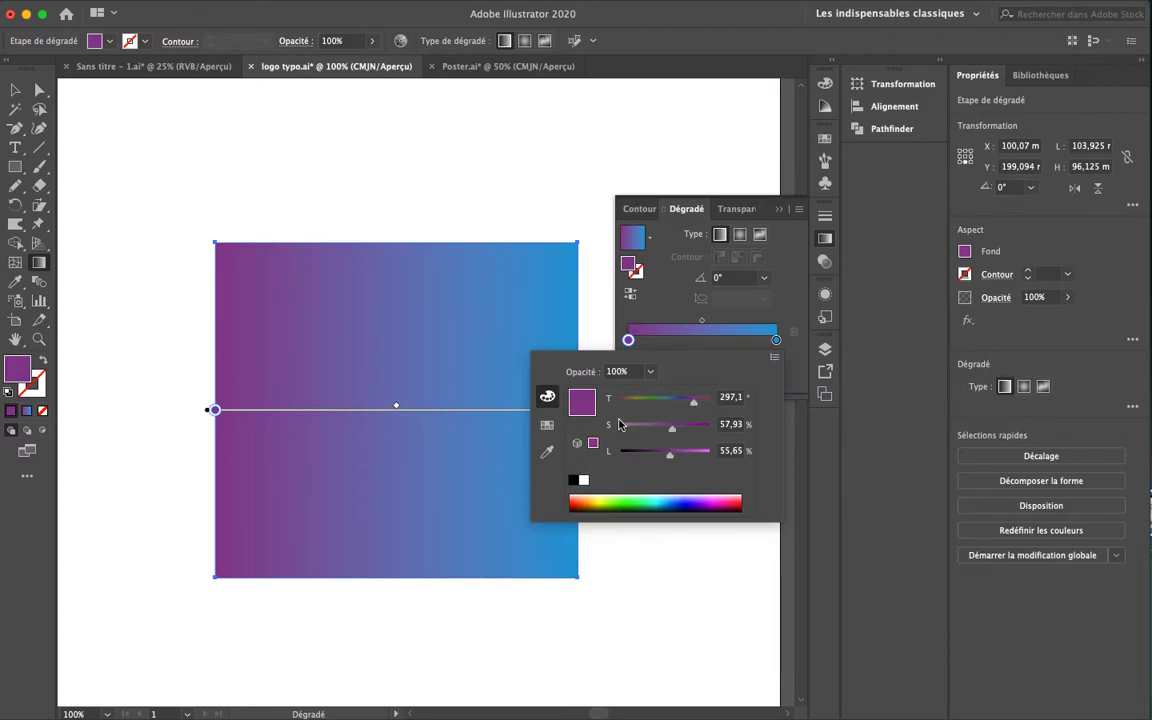
drag(696, 404, 712, 432)
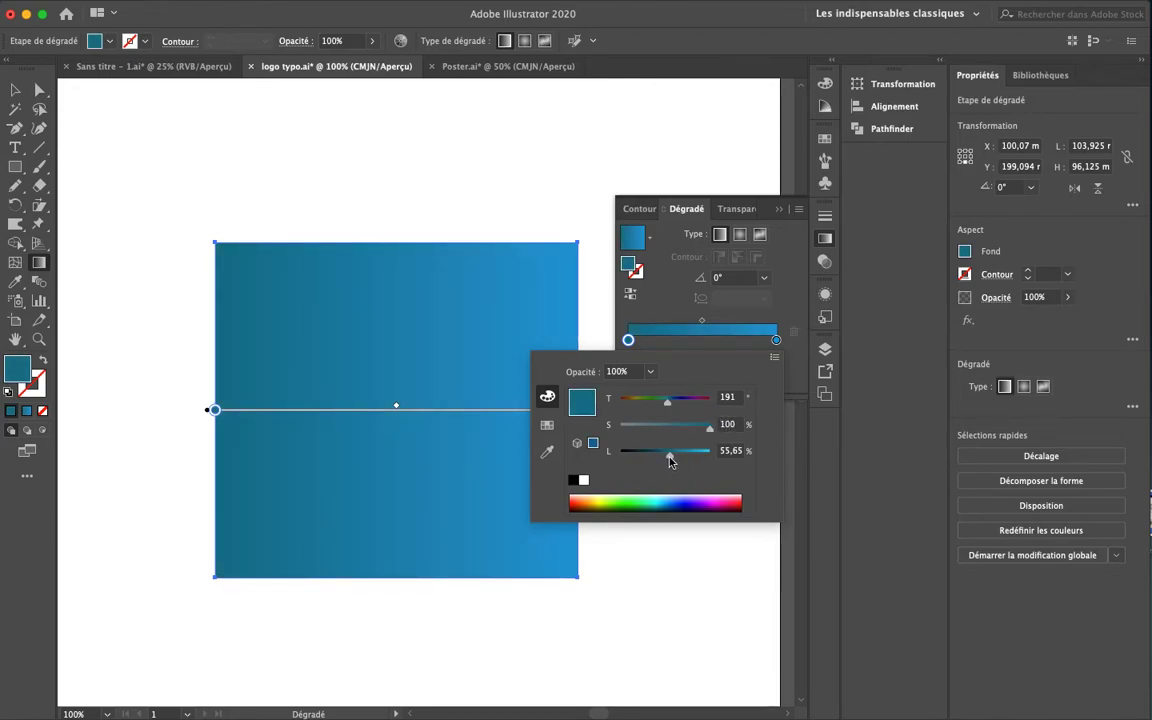
drag(670, 460, 694, 453)
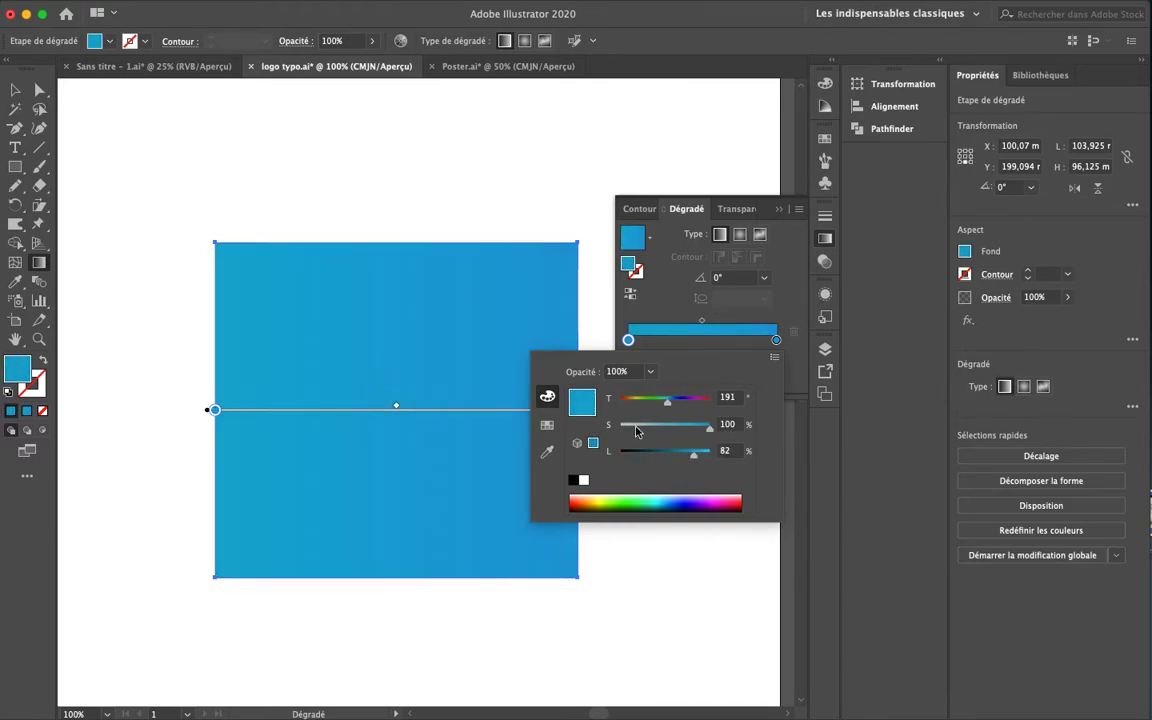
drag(605, 503, 609, 504)
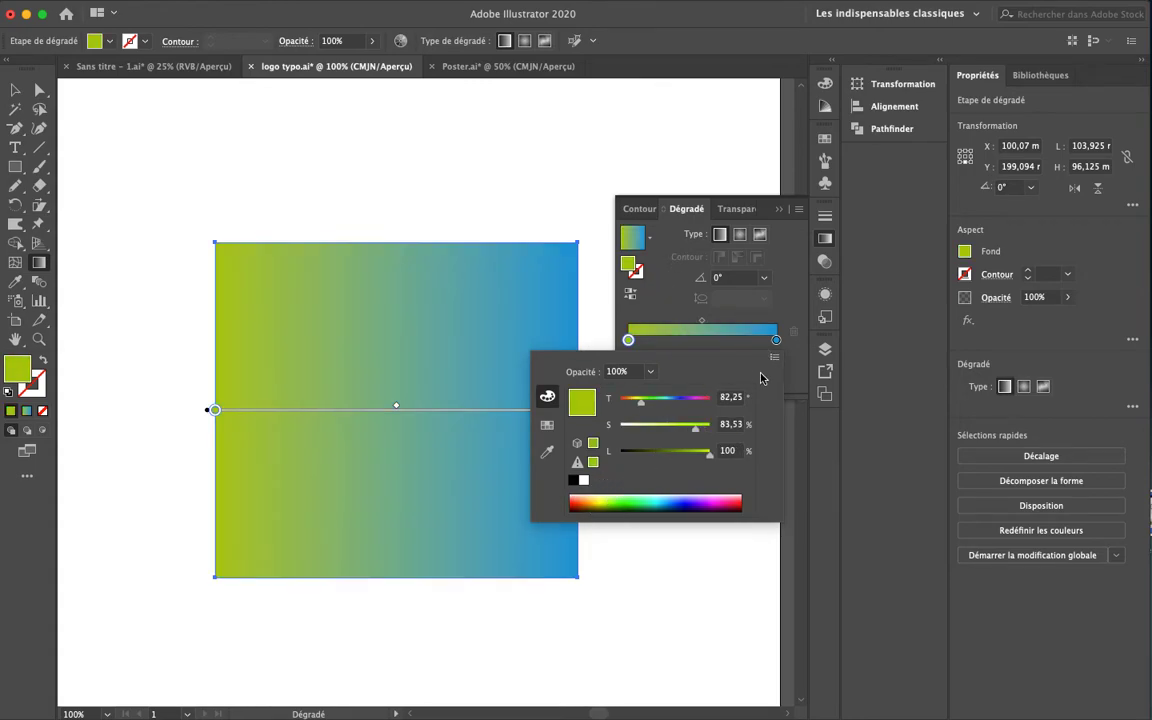
click(688, 321)
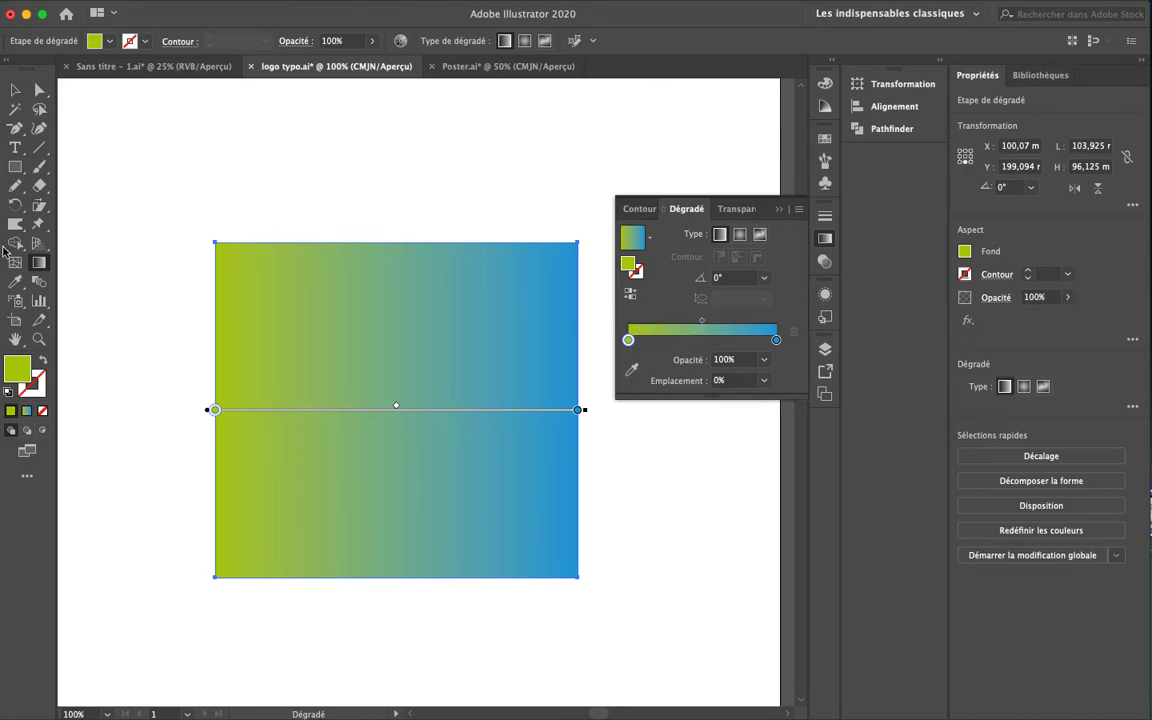
Shift the gradient's midpoint to 18.67% and bring it back to about 50%
click(15, 89)
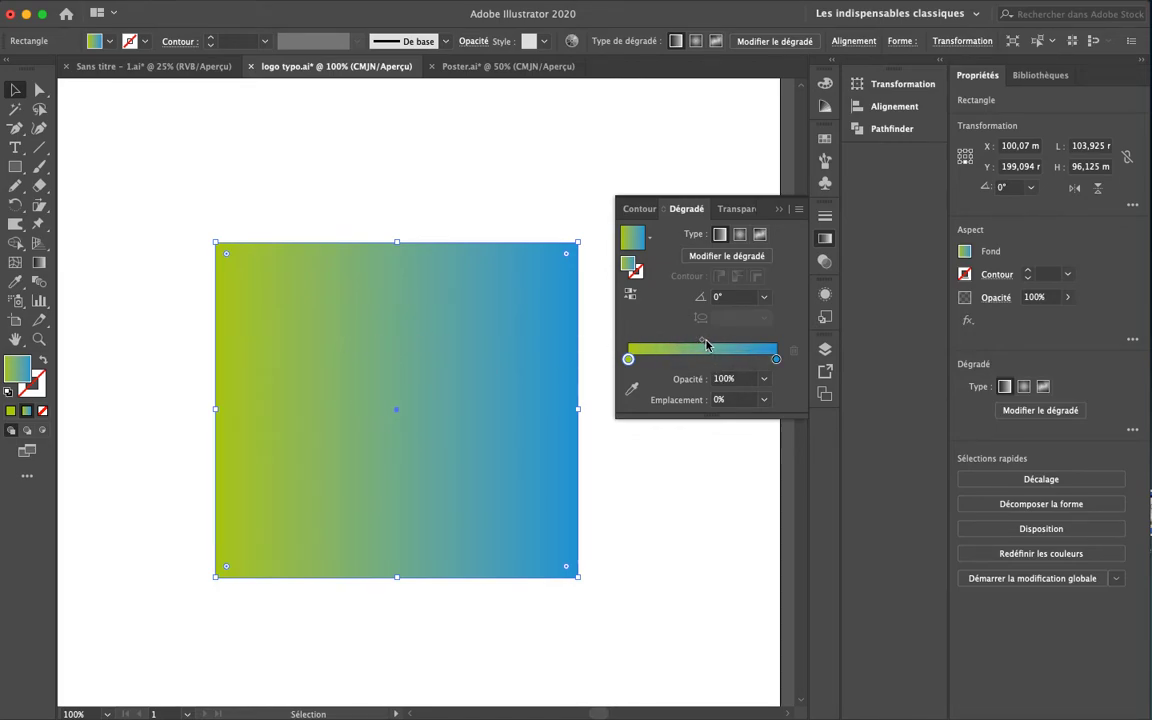
drag(703, 341, 656, 340)
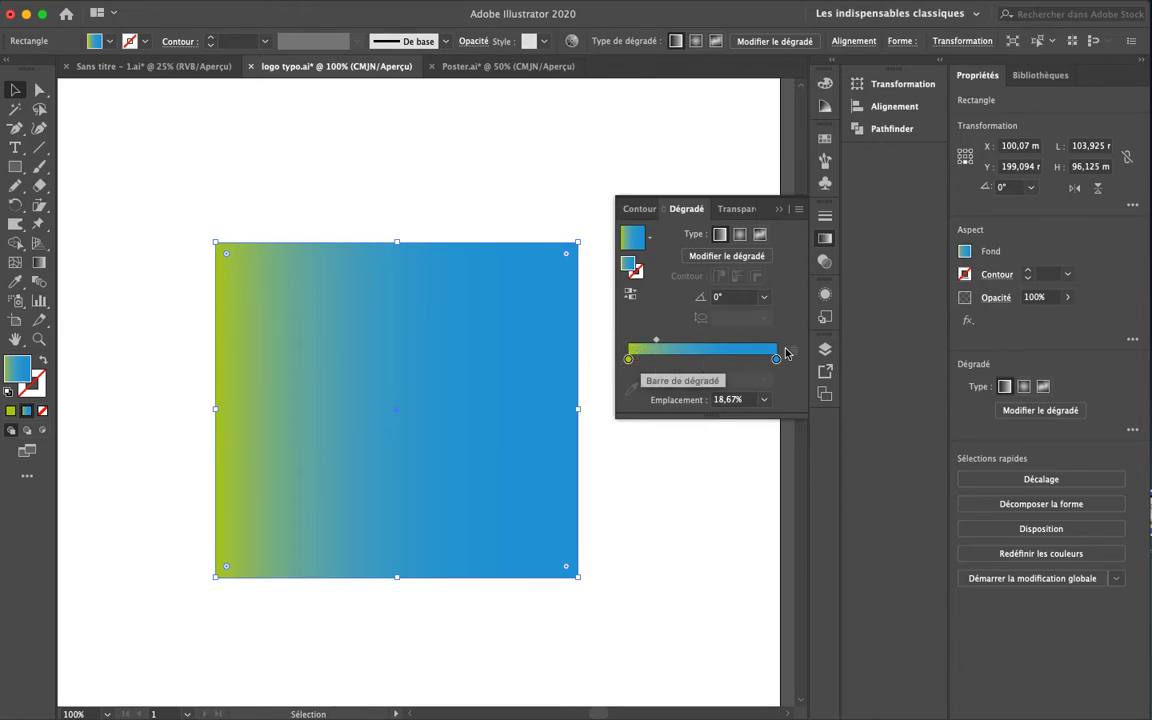
drag(656, 340, 702, 341)
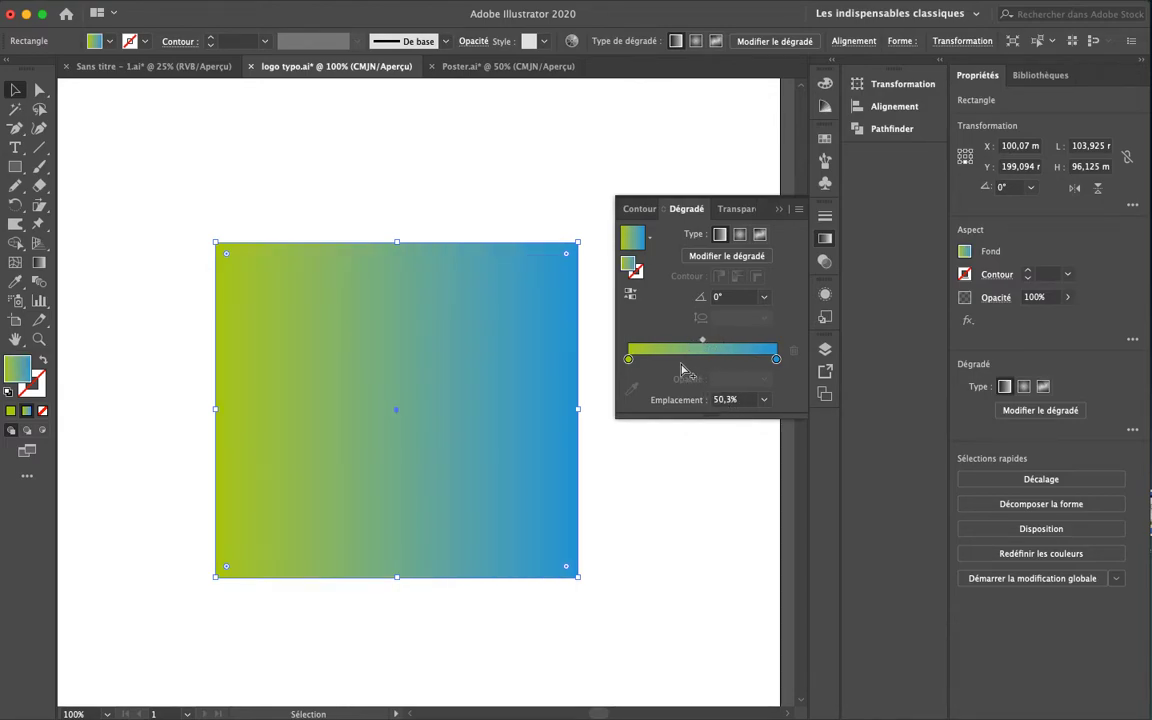
Add a colour stop at about 29% of the gradient and colour it purple with T 291.2°, S 91.76% and L 100%
click(672, 368)
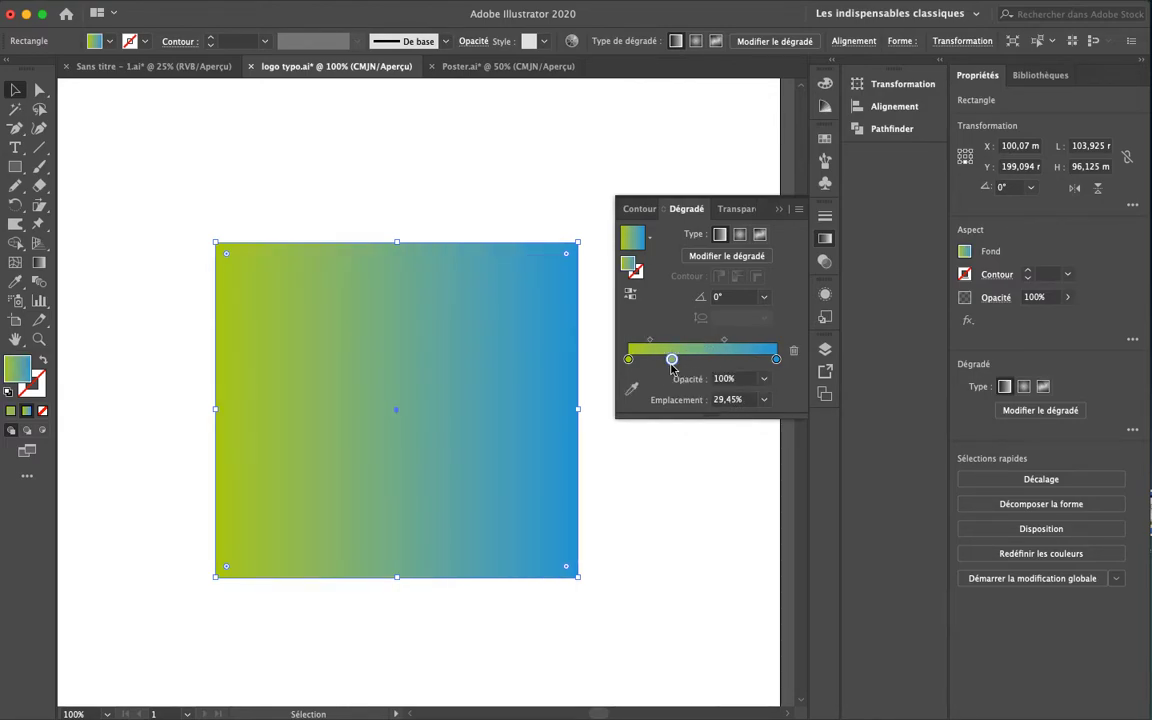
double_click(672, 360)
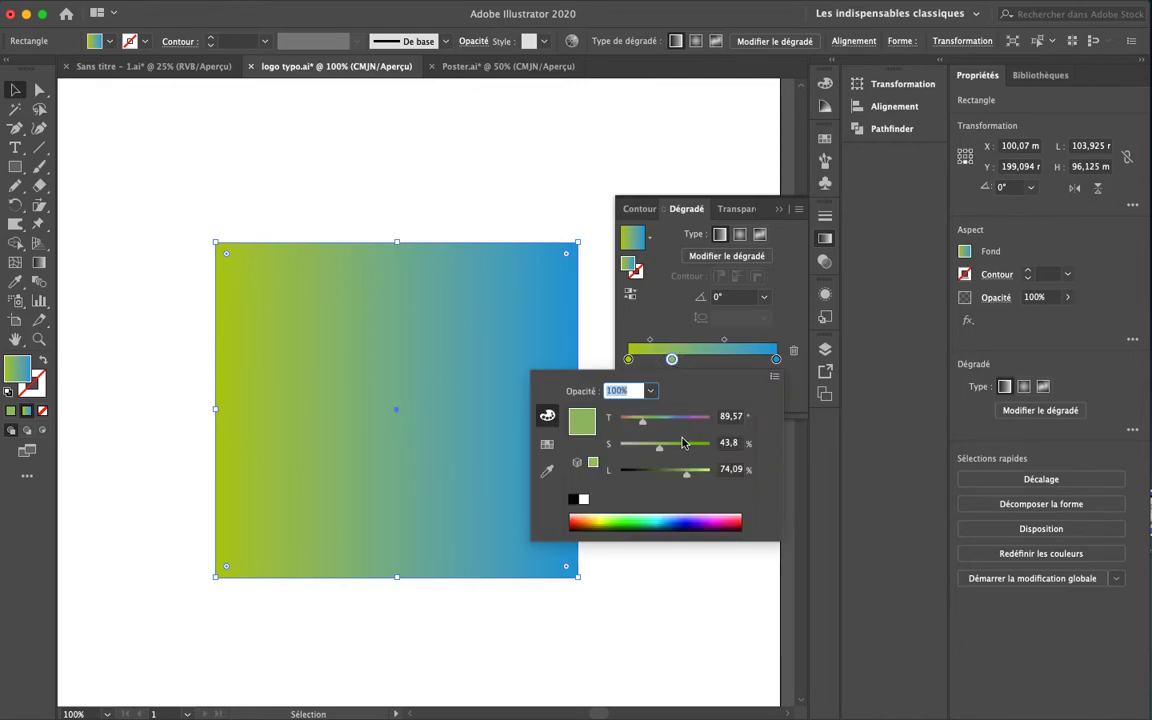
drag(641, 427, 666, 418)
click(707, 522)
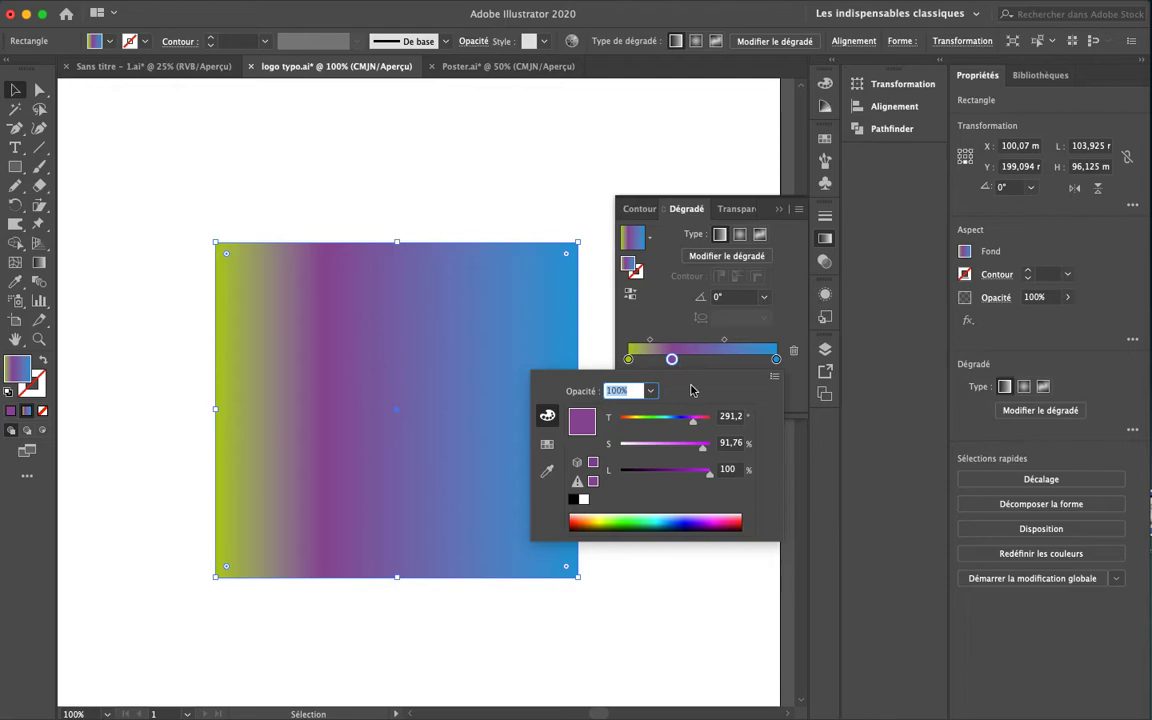
Move the purple stop to about the middle of the gradient and set the midpoint between green and purple to about 54.6%
click(672, 359)
mouse_move(672, 359)
mouse_down()
mouse_move(704, 359)
mouse_move(652, 344)
mouse_move(673, 346)
mouse_up()
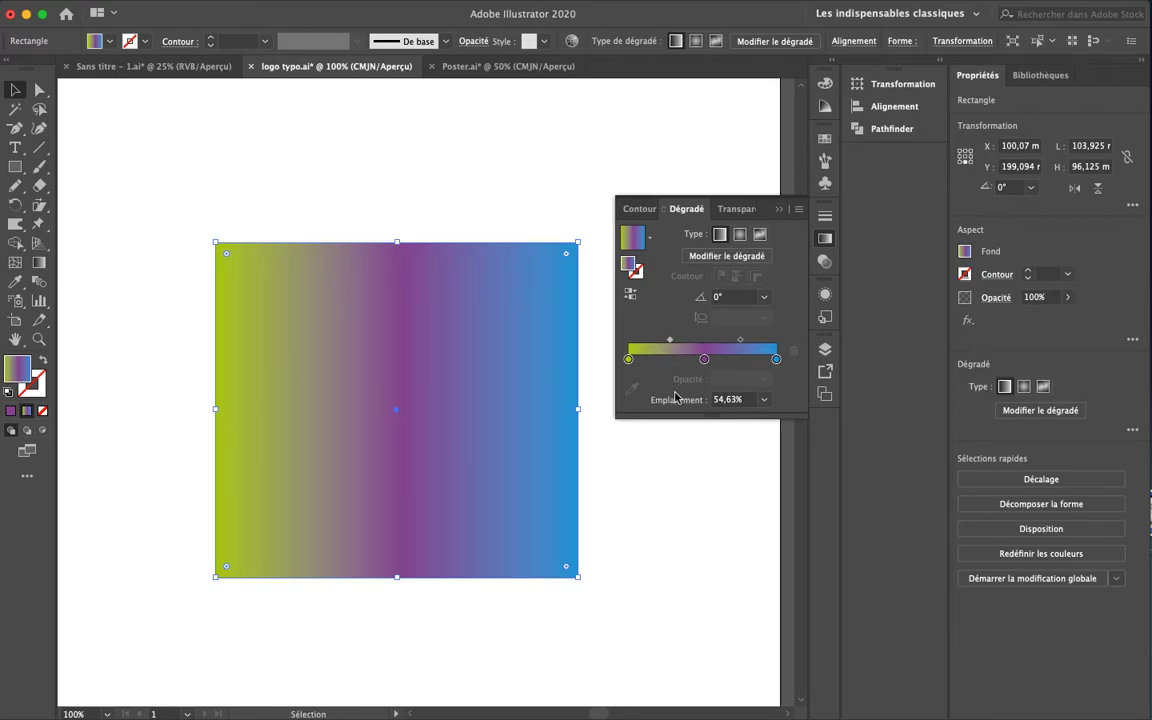
Change the rectangle's gradient to freeform points and add a colour point in its lower-right area with 100% spread
click(739, 236)
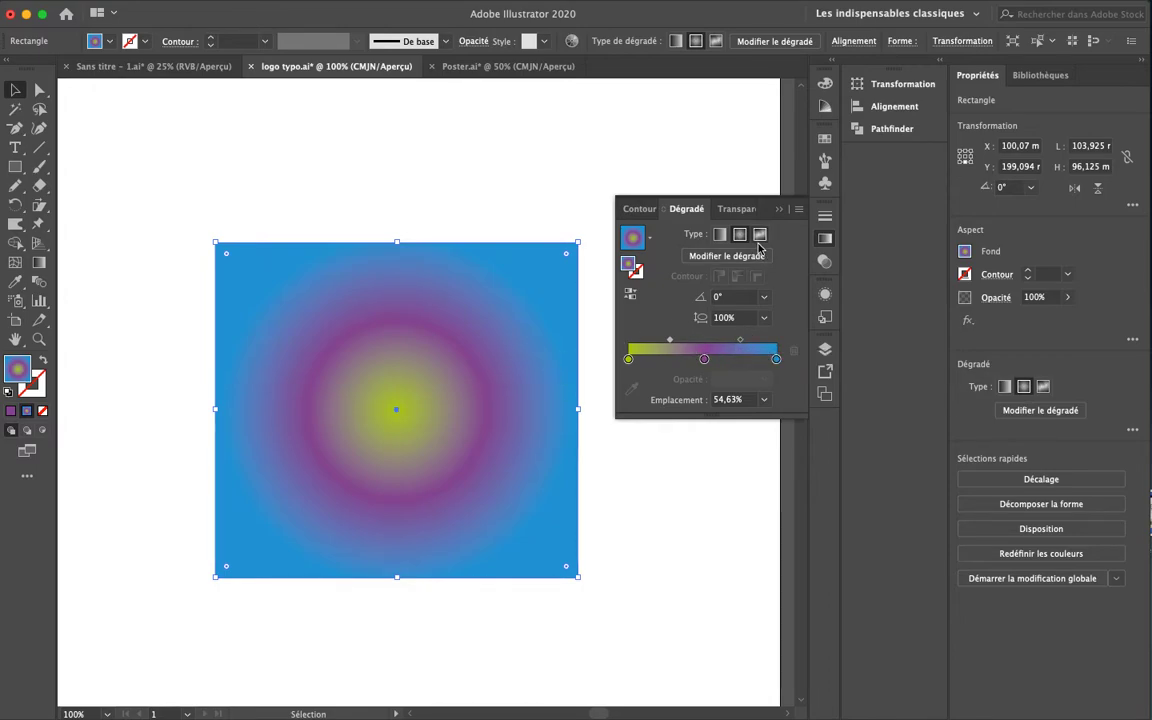
click(760, 236)
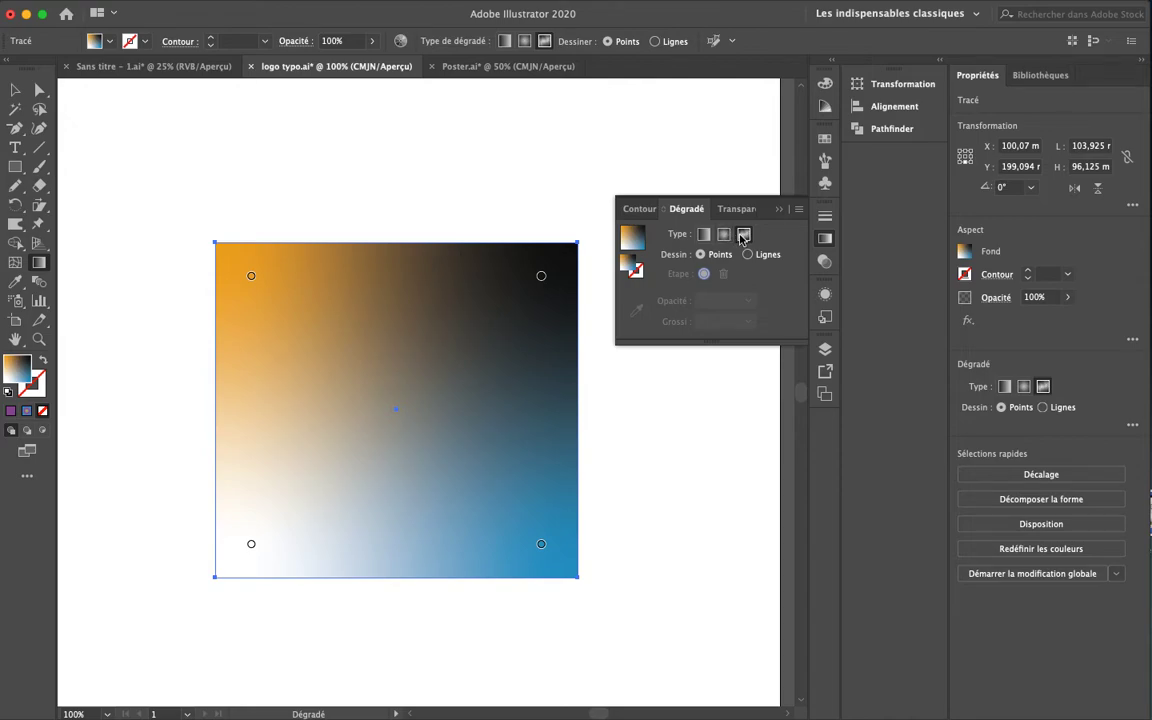
click(487, 448)
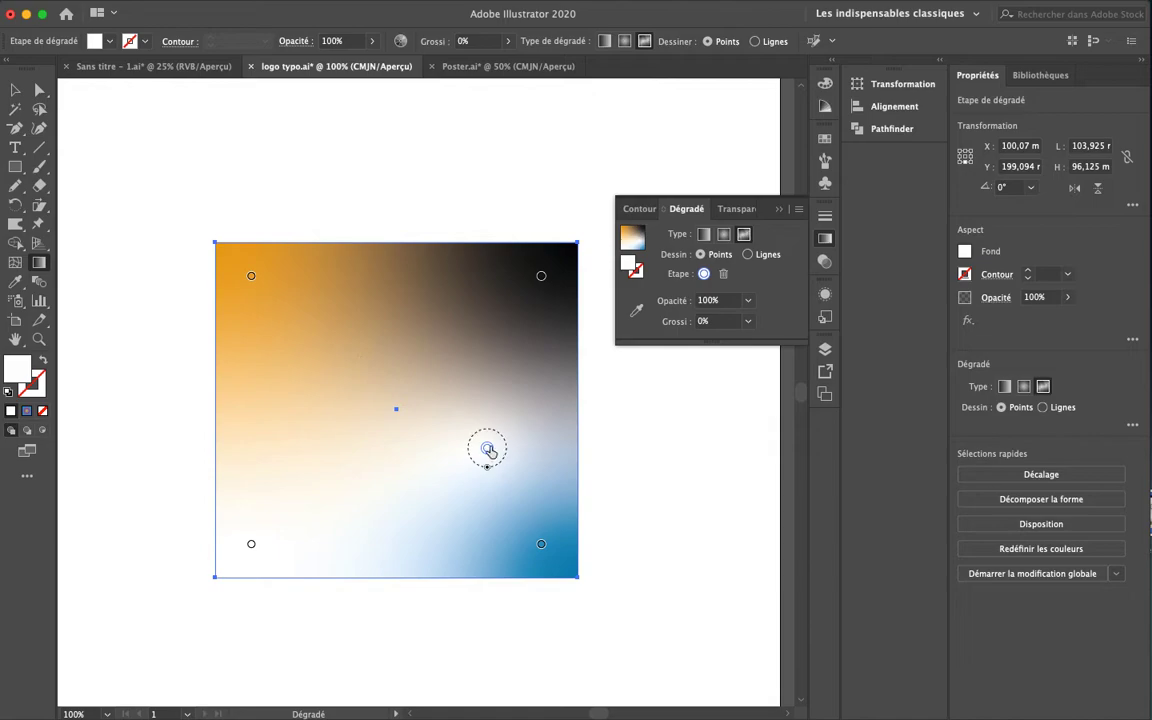
drag(488, 468, 489, 497)
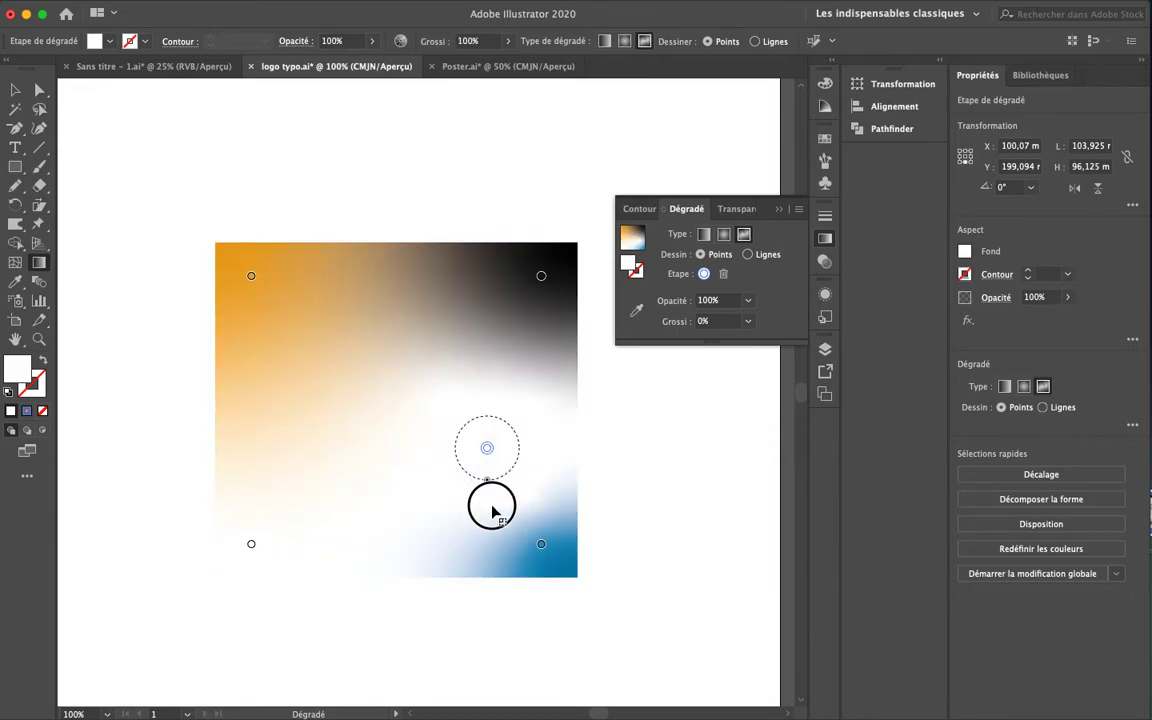
Colour the new freeform gradient point purple
double_click(632, 268)
drag(445, 462, 424, 439)
click(614, 413)
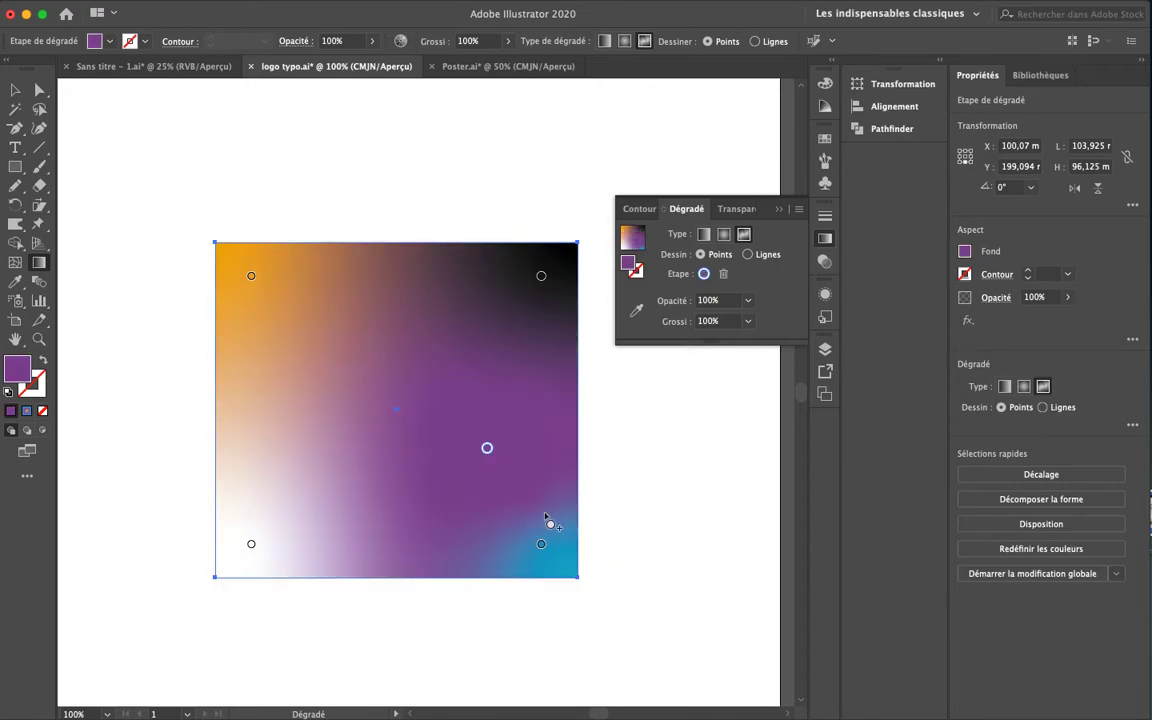
Add a second freeform point in the rectangle's left half with 100% spread and colour it blue with T 241°, S 80% and L 82%
click(296, 303)
drag(296, 303, 338, 478)
mouse_move(290, 404)
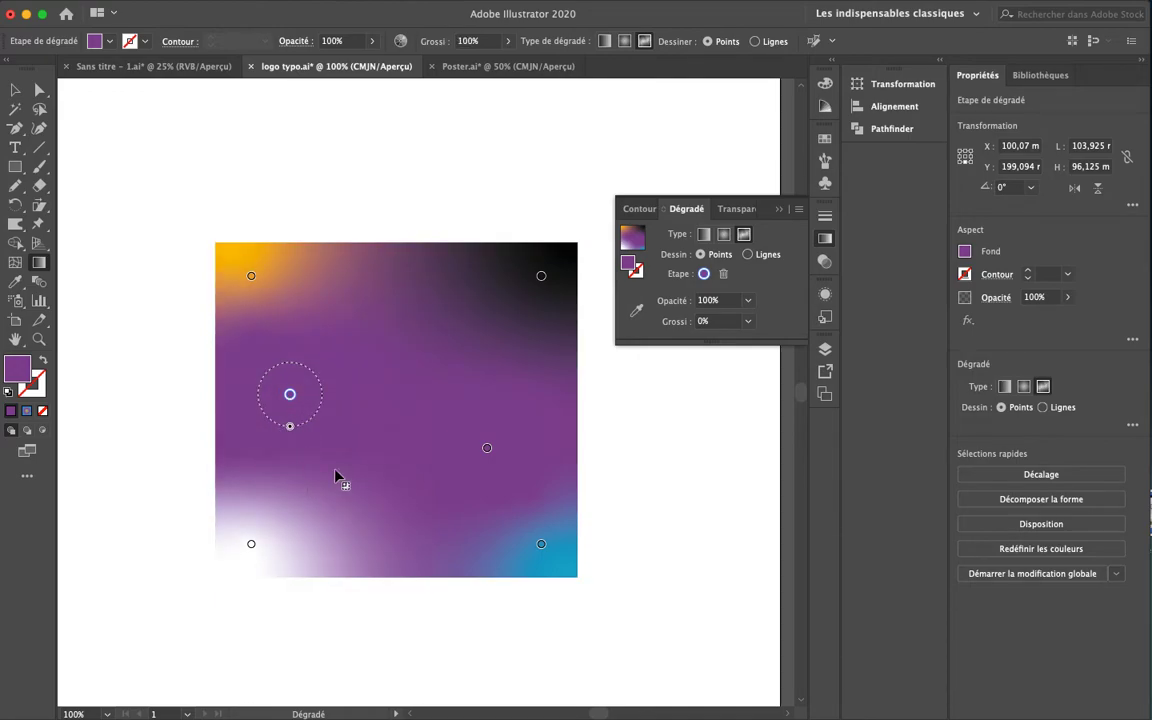
double_click(628, 266)
click(486, 471)
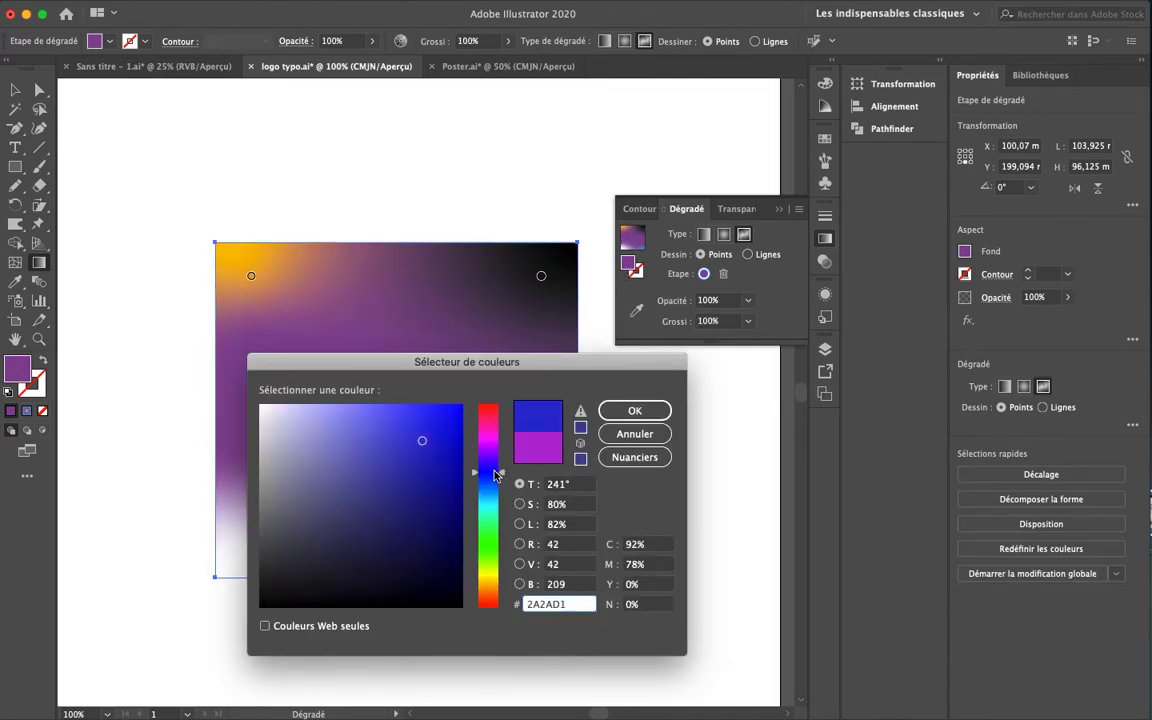
click(634, 410)
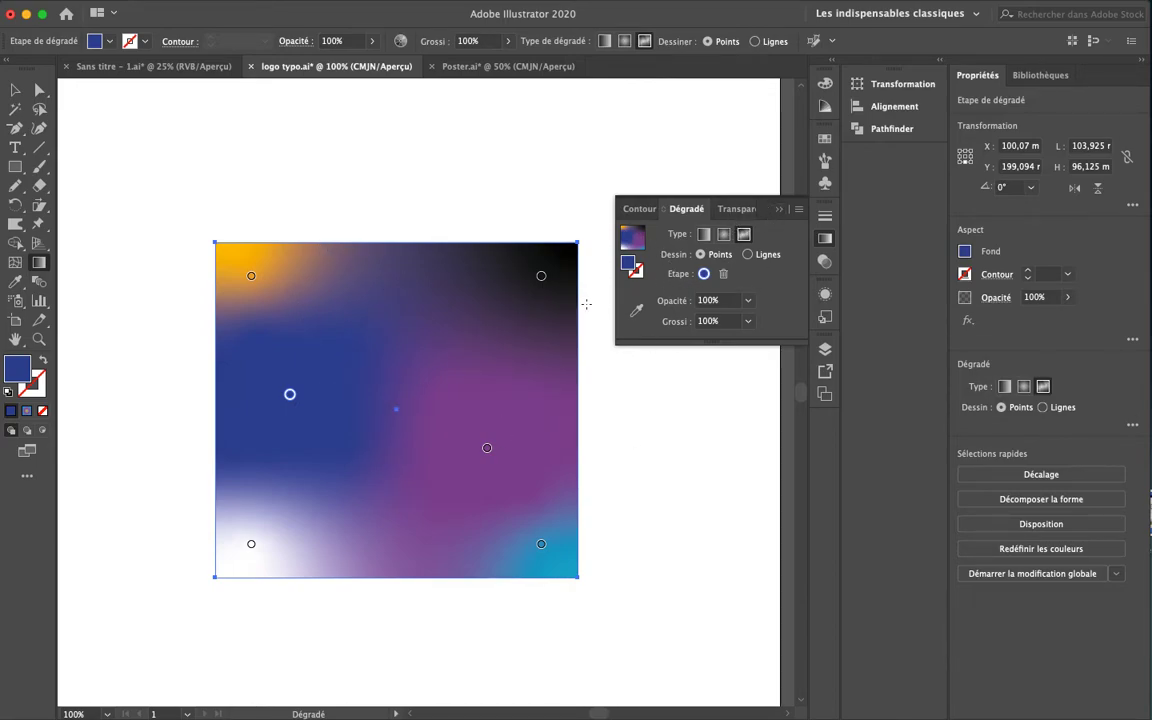
Reselect the rectangle and switch its gradient type back to linear
key(v)
click(352, 175)
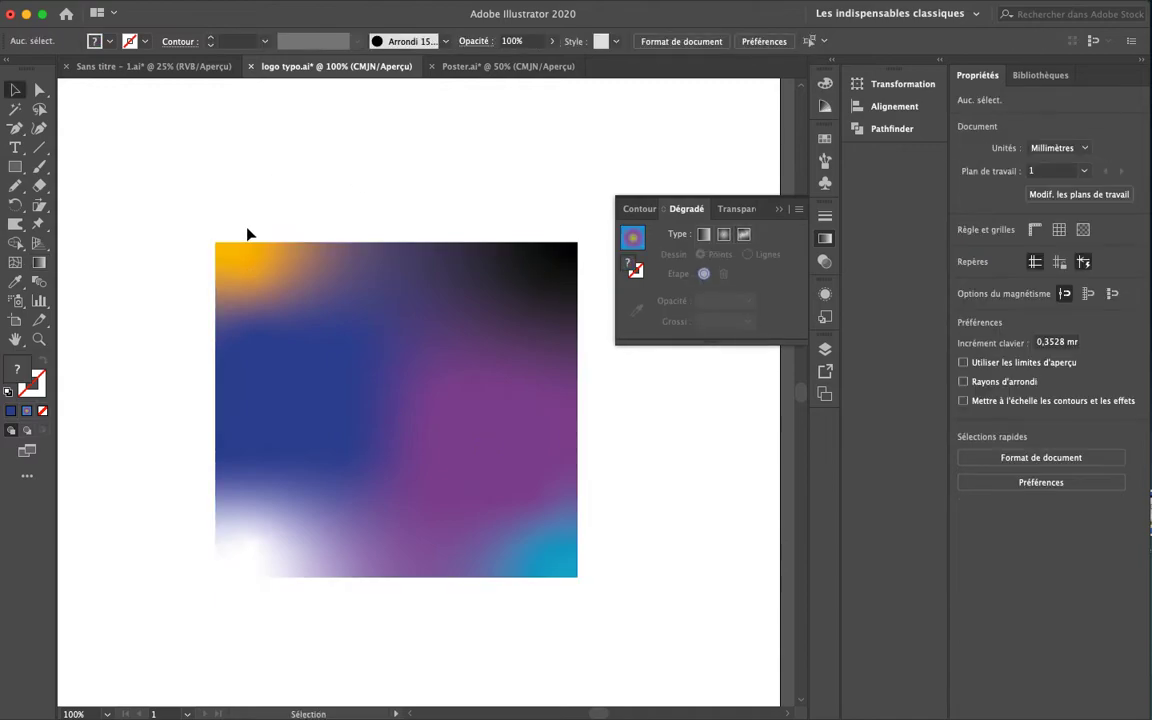
click(446, 337)
click(716, 236)
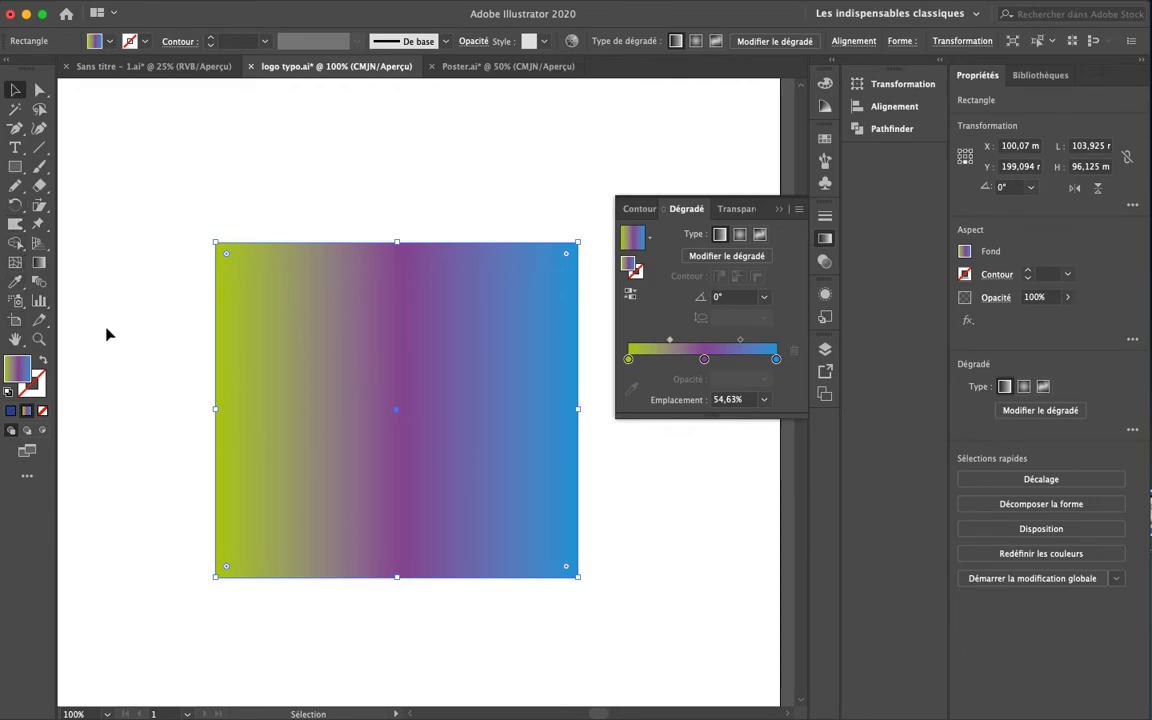
With the Gradient tool, extend the gradient slightly past the rectangle's right edge and move the green stop to about 36.93%
click(40, 264)
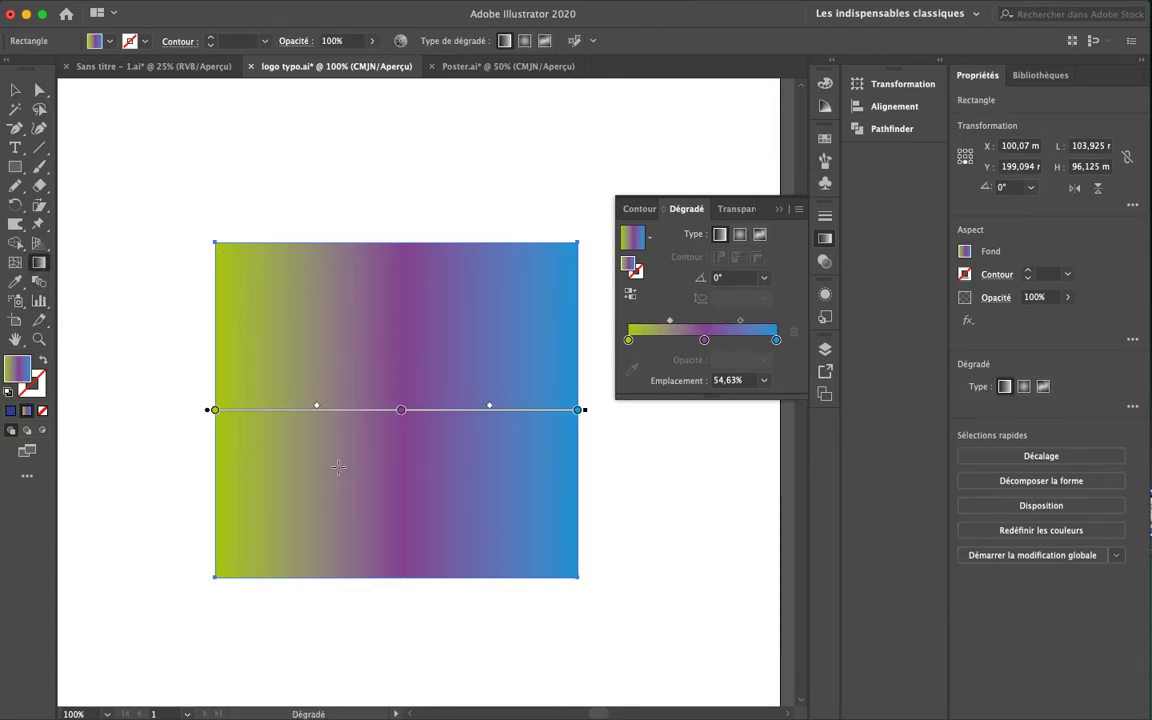
drag(578, 409, 584, 409)
mouse_move(590, 463)
mouse_down()
mouse_move(738, 476)
mouse_move(306, 452)
mouse_move(663, 456)
mouse_move(601, 456)
mouse_up()
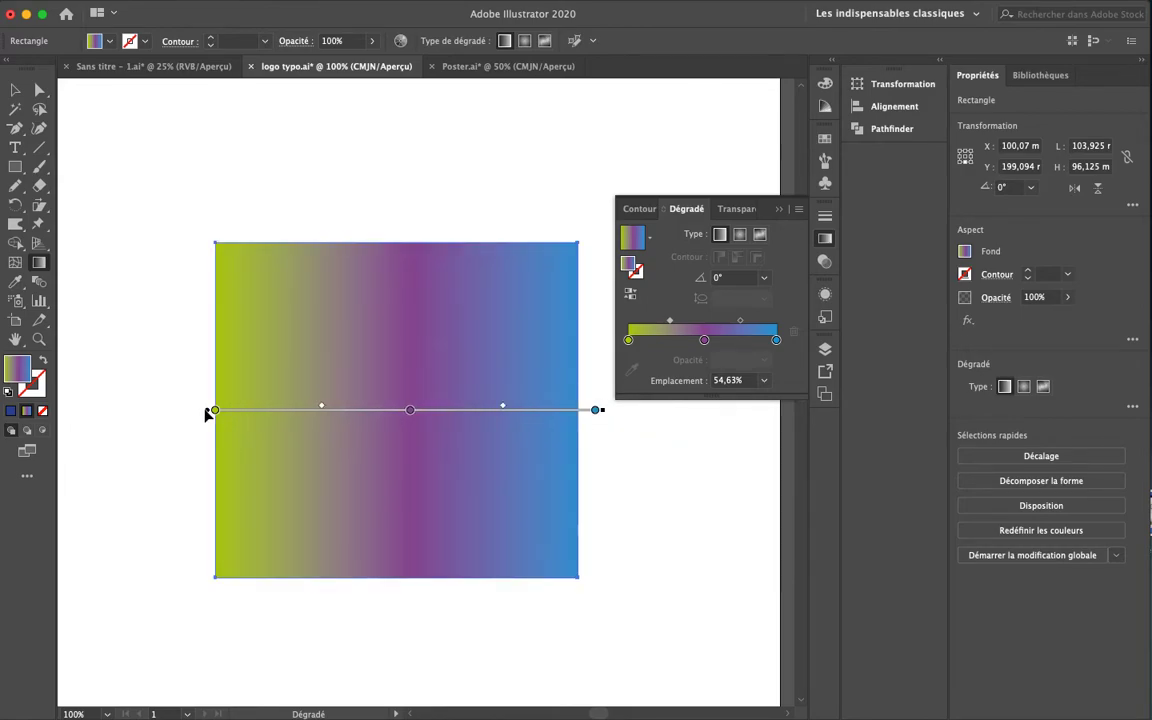
mouse_move(210, 415)
mouse_down()
mouse_move(229, 491)
mouse_move(355, 410)
mouse_up()
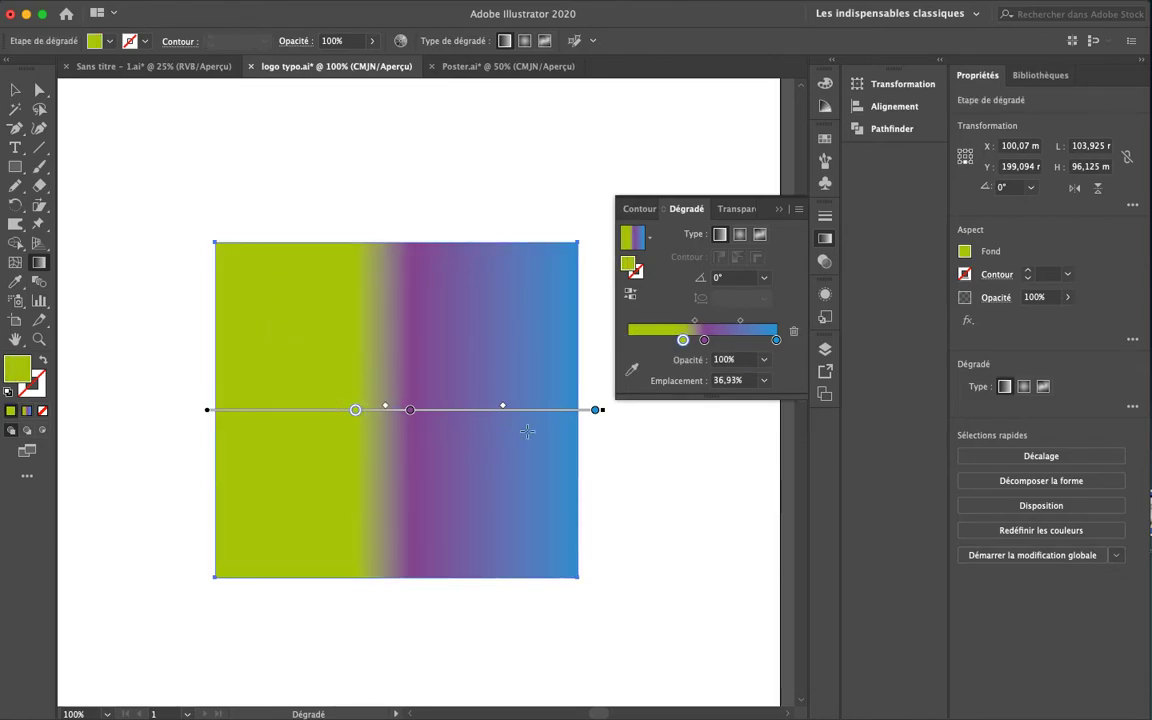
Redraw the gradient diagonally across the rectangle from lower left to upper right at about 56.9°
mouse_move(437, 410)
mouse_down()
mouse_move(436, 539)
mouse_move(433, 427)
mouse_up()
mouse_move(604, 409)
mouse_down()
mouse_move(488, 558)
mouse_move(334, 566)
mouse_move(427, 283)
mouse_move(316, 414)
mouse_up()
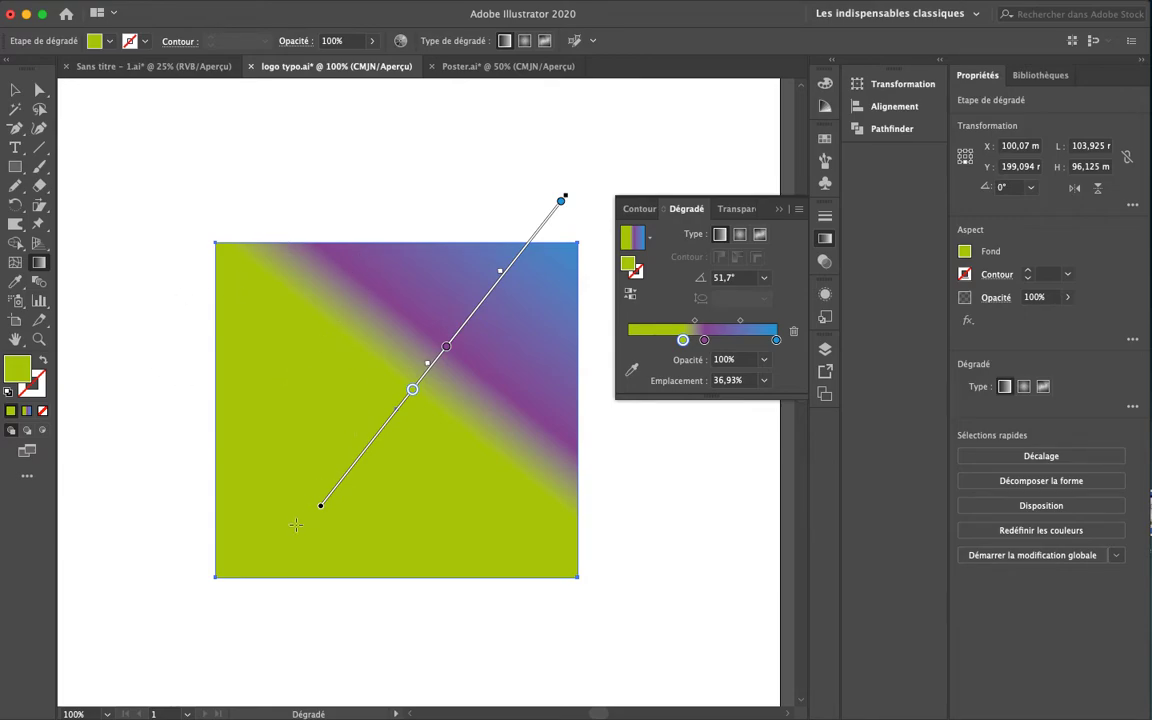
mouse_move(242, 577)
mouse_down()
mouse_move(352, 342)
mouse_move(461, 228)
mouse_up()
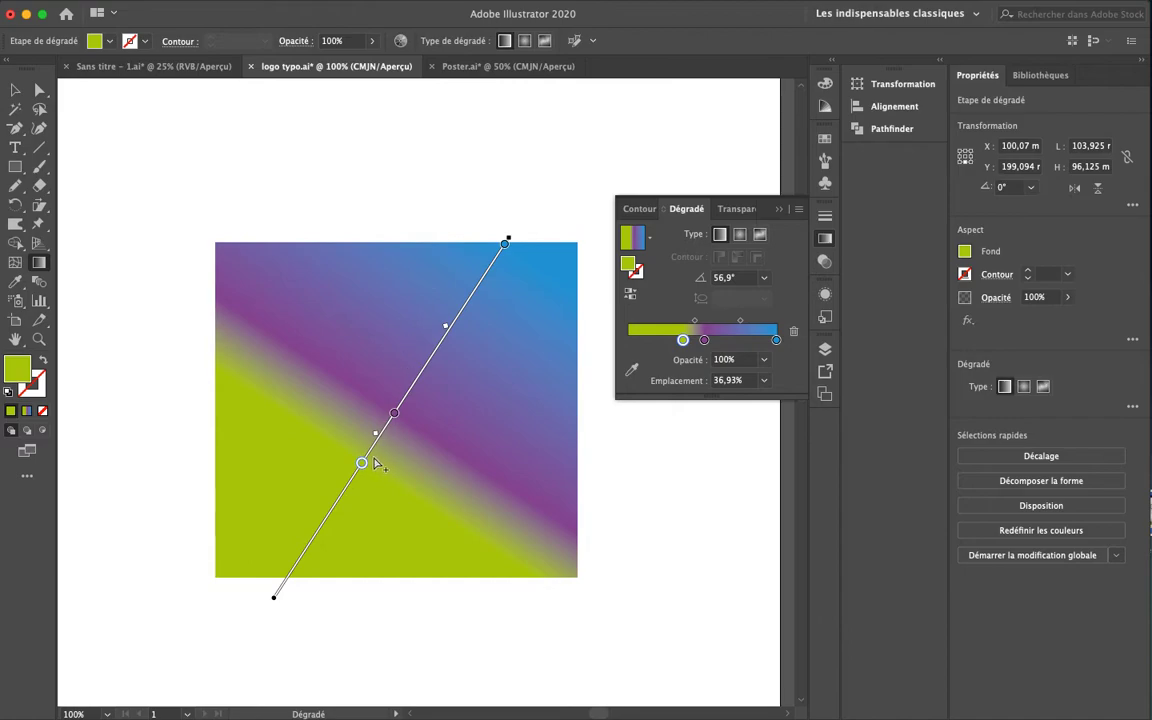
Move the green stop to about 12.72% and the purple stop to about 53.59%, shifting the purple-blue midpoint towards blue
drag(364, 470, 309, 553)
drag(446, 330, 458, 312)
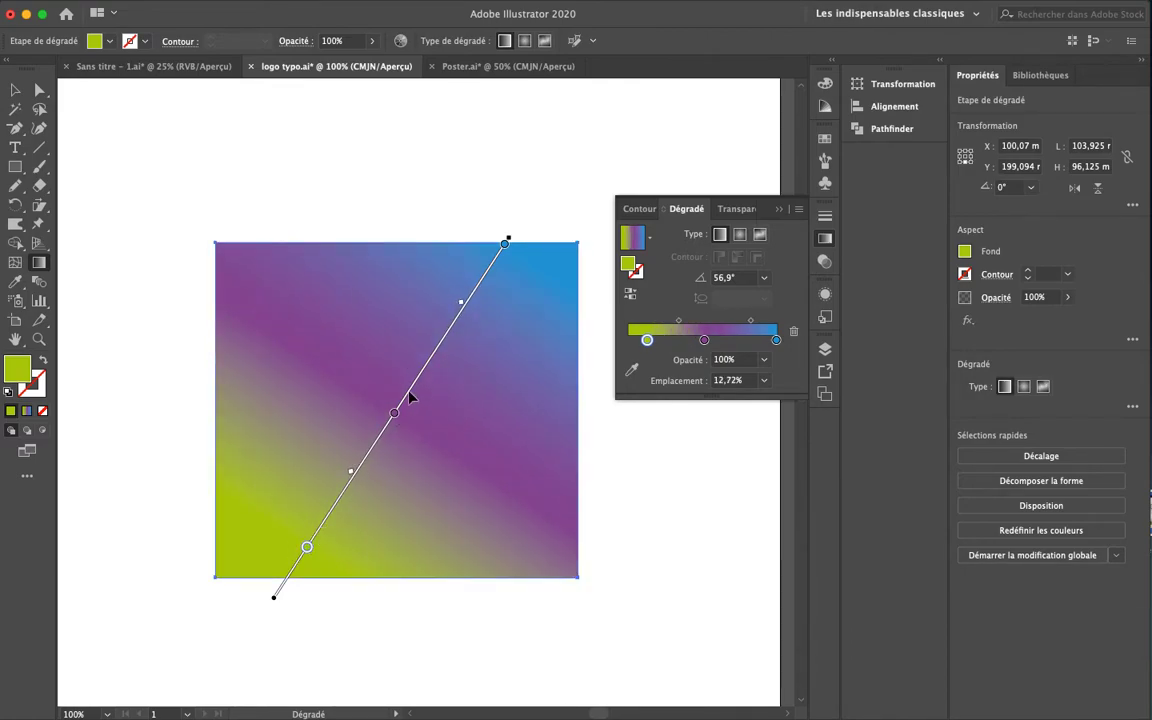
drag(394, 416, 399, 405)
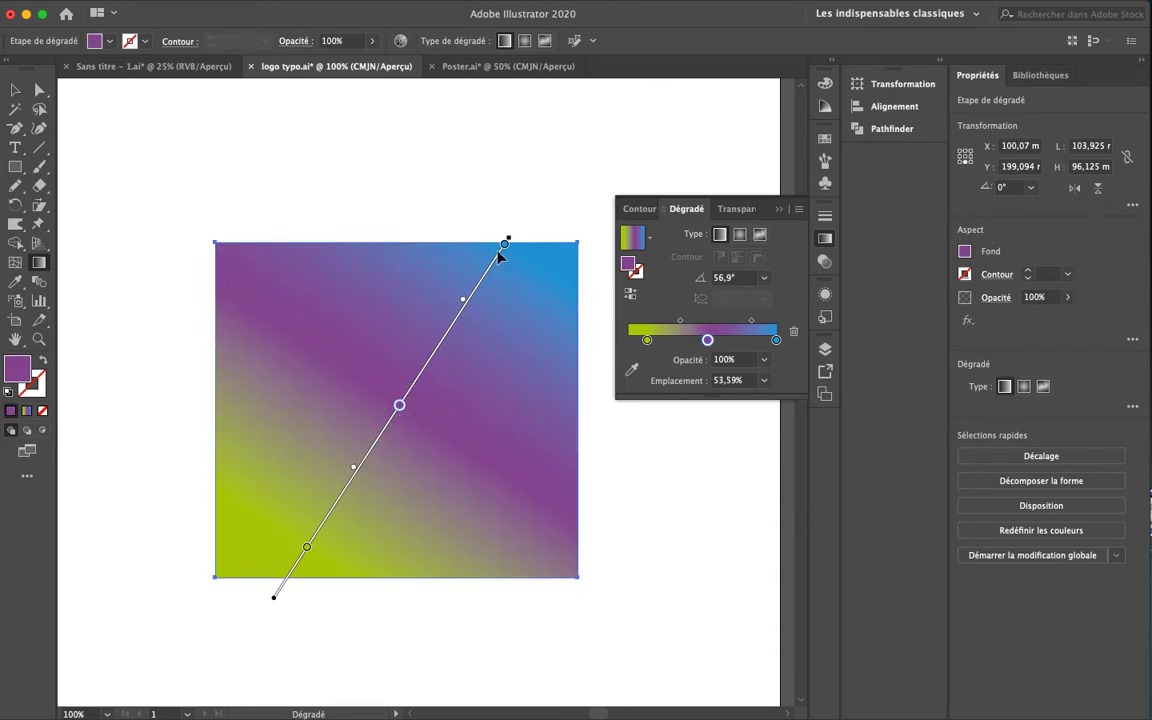
Delete the gradient-filled rectangle from the artboard
key(v)
click(480, 207)
click(250, 483)
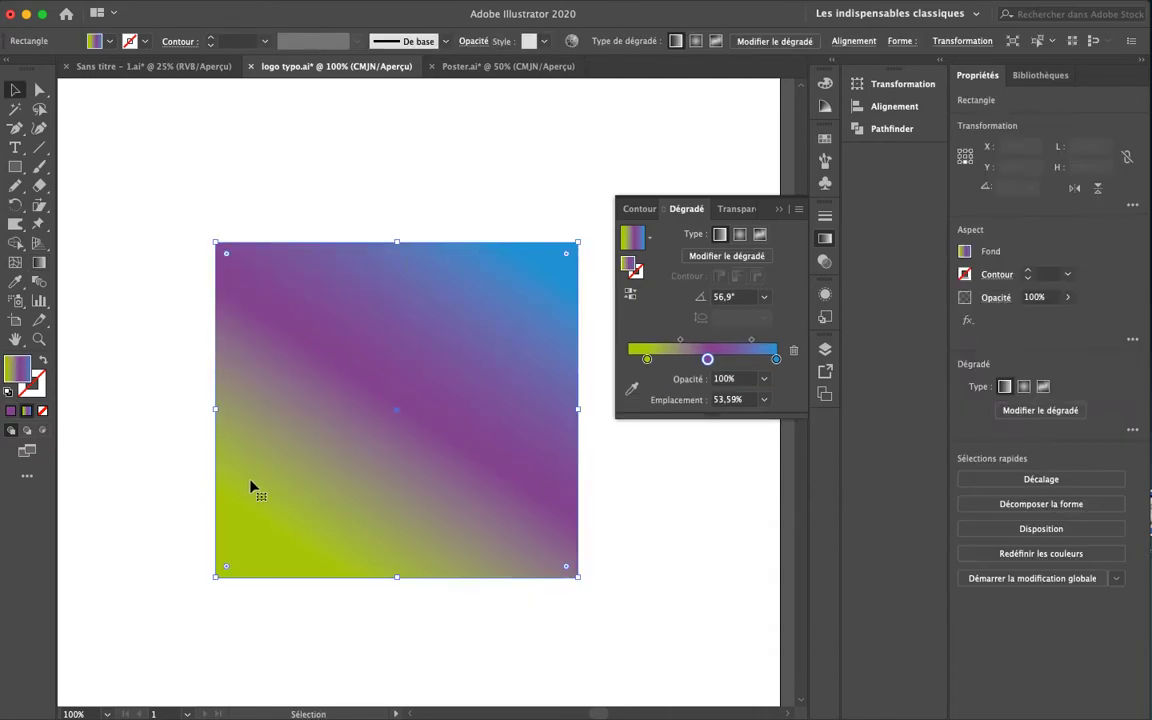
key(Delete)
Add the text "ST" in the upper part of the empty artboard
key(super+minus)
key(super+minus)
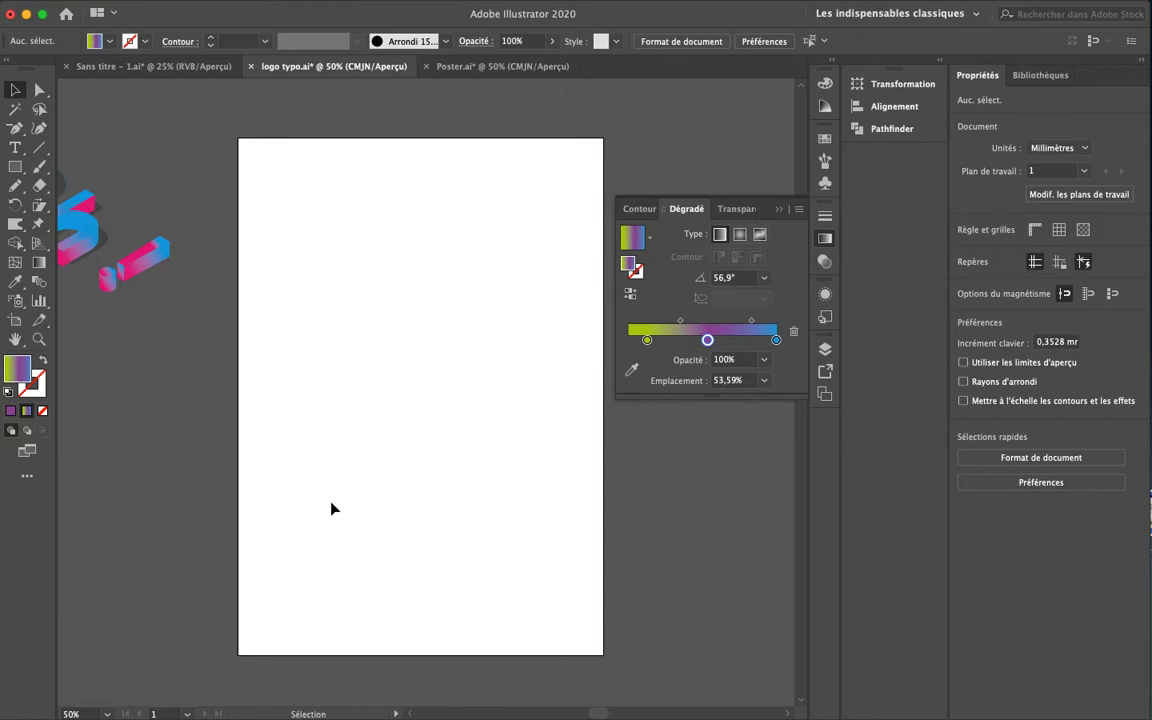
drag(153, 325, 264, 346)
drag(449, 334, 339, 363)
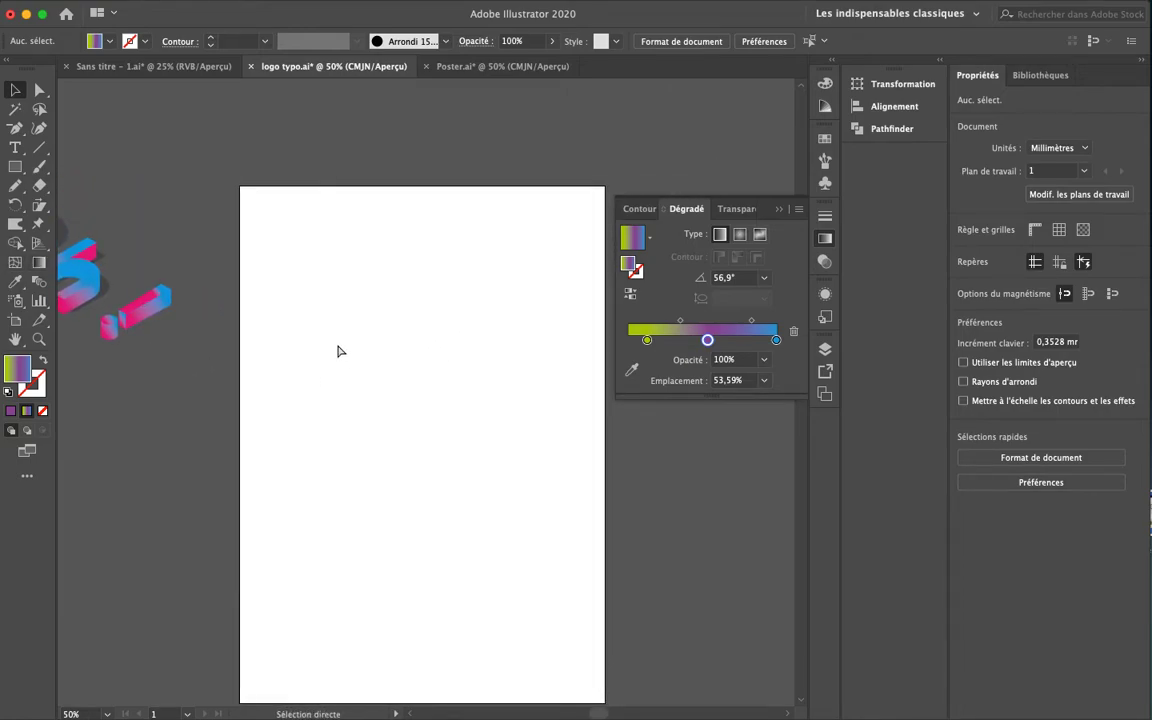
key(super+plus)
drag(476, 379, 383, 378)
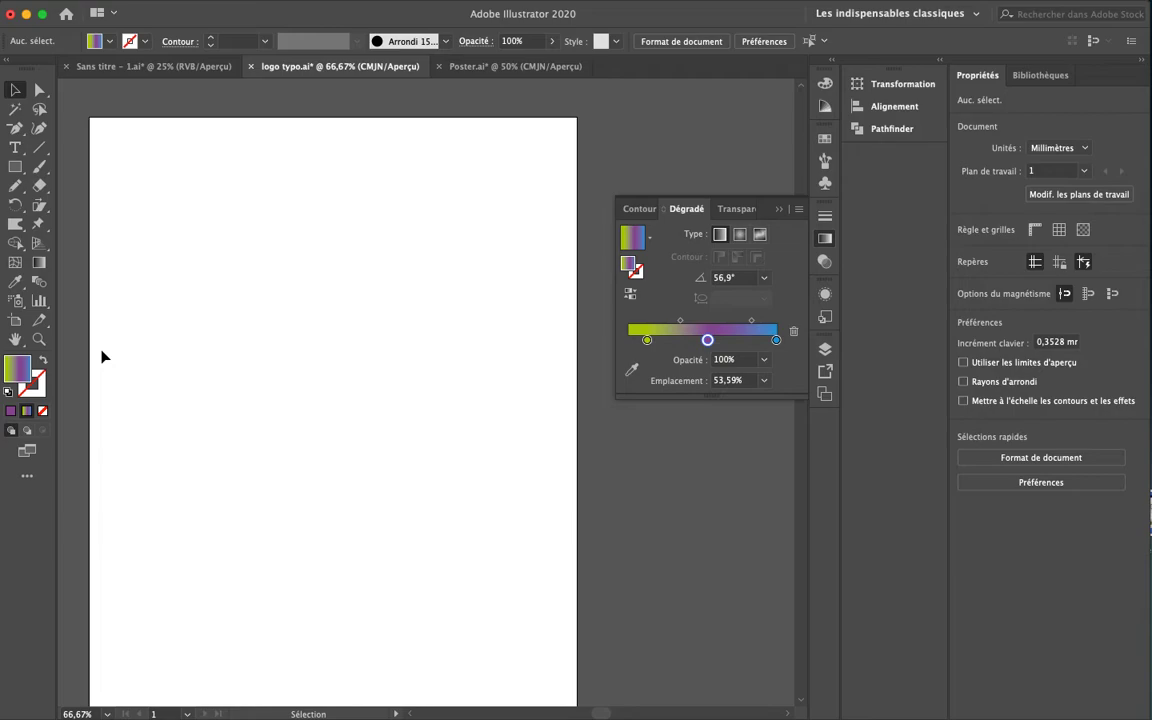
click(15, 147)
click(221, 362)
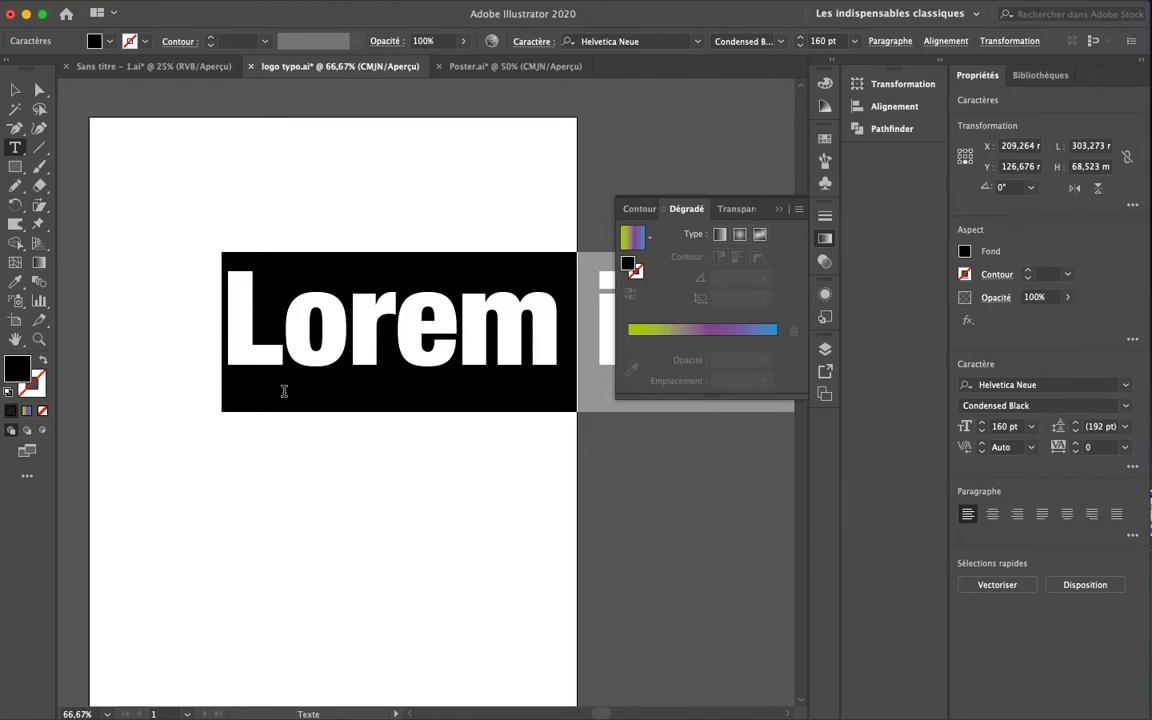
text(ST)
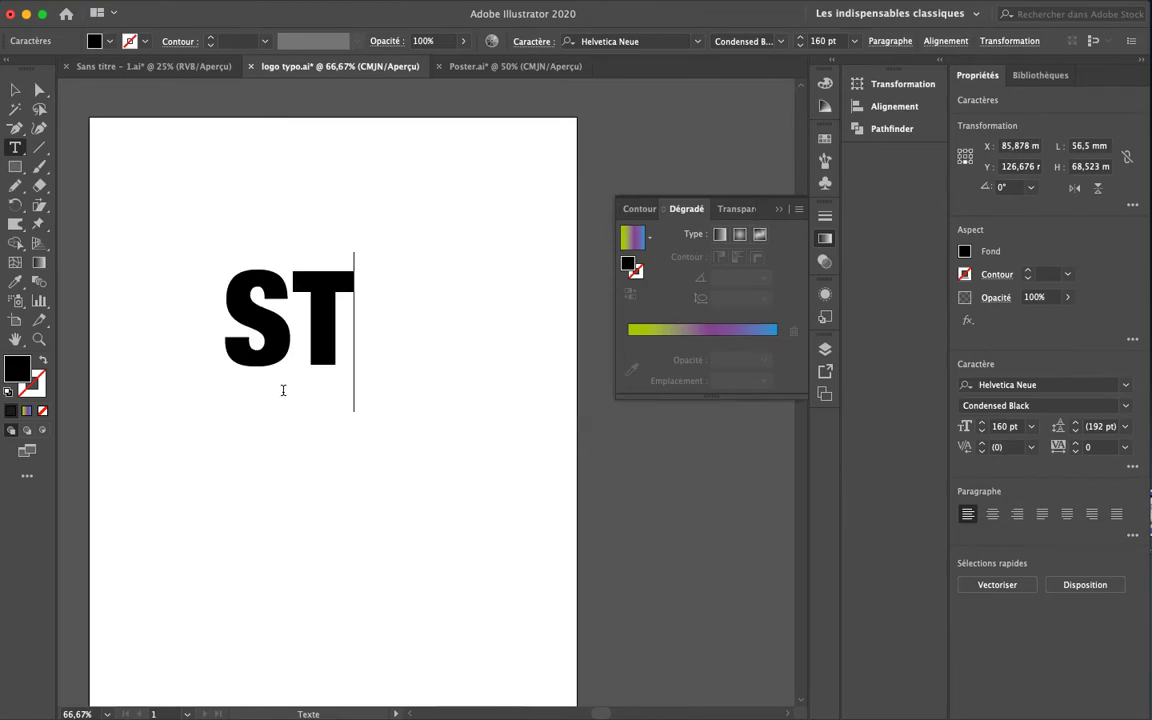
Set the font of the whole "ST" text to Futura Bold
key(super+a)
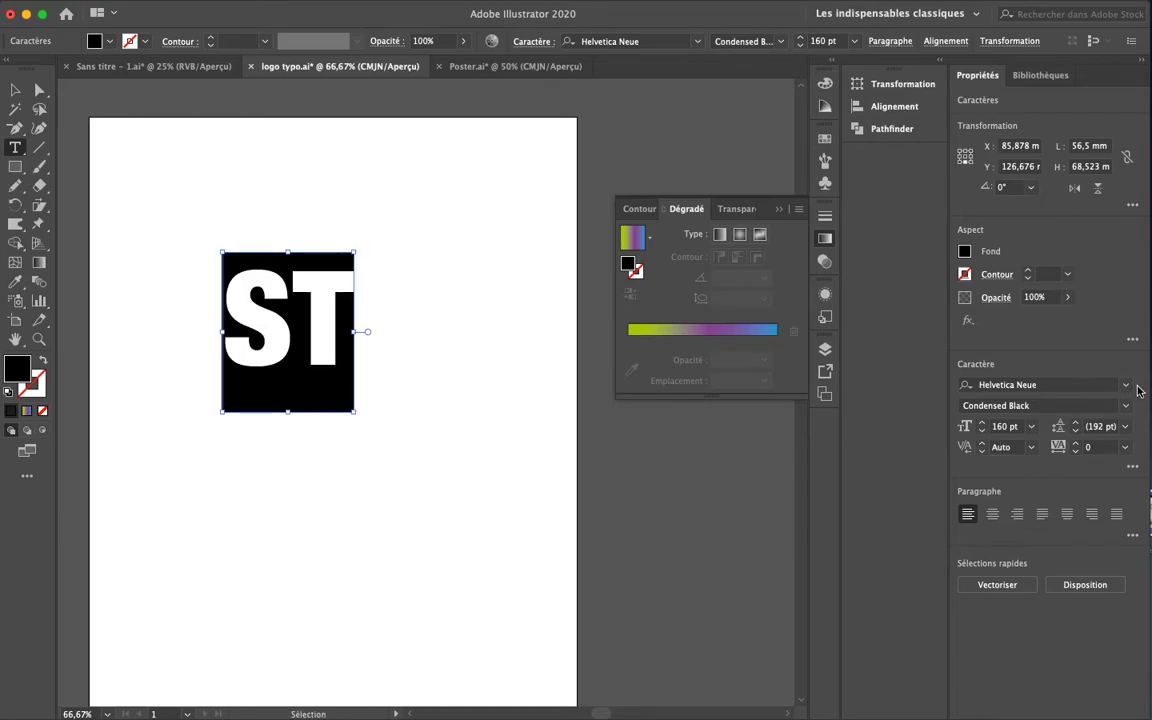
click(1127, 388)
scroll(941, 455, down, 1)
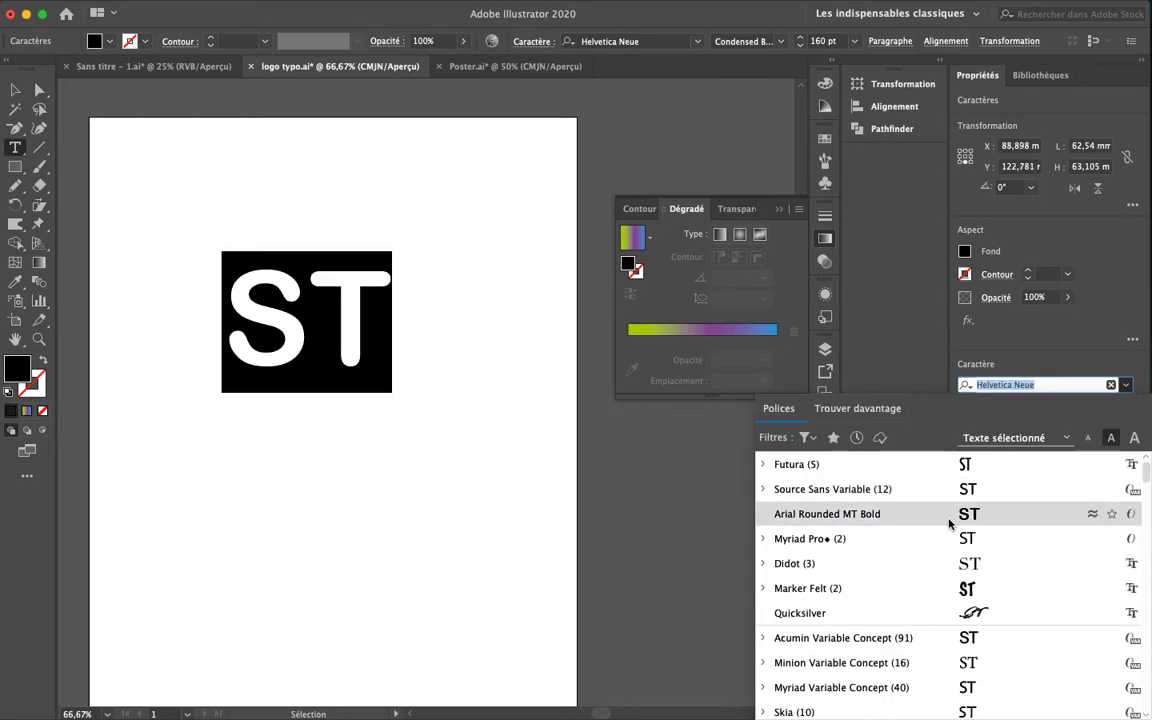
scroll(949, 523, down, 10)
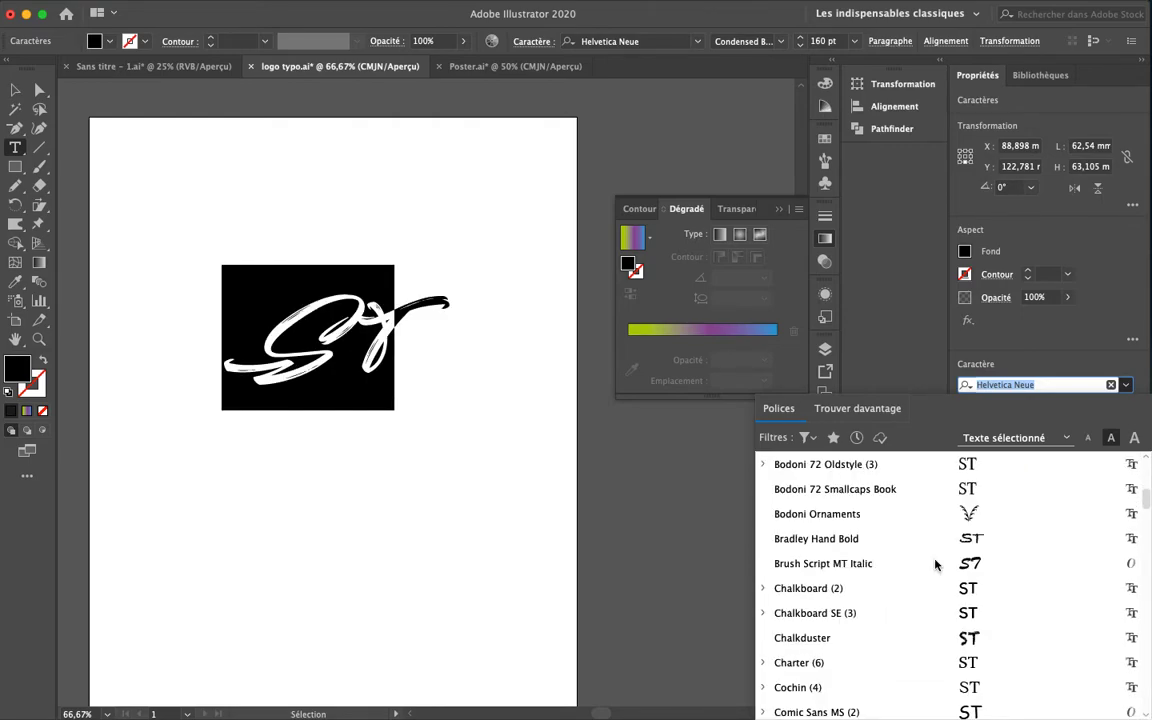
scroll(936, 565, down, 5)
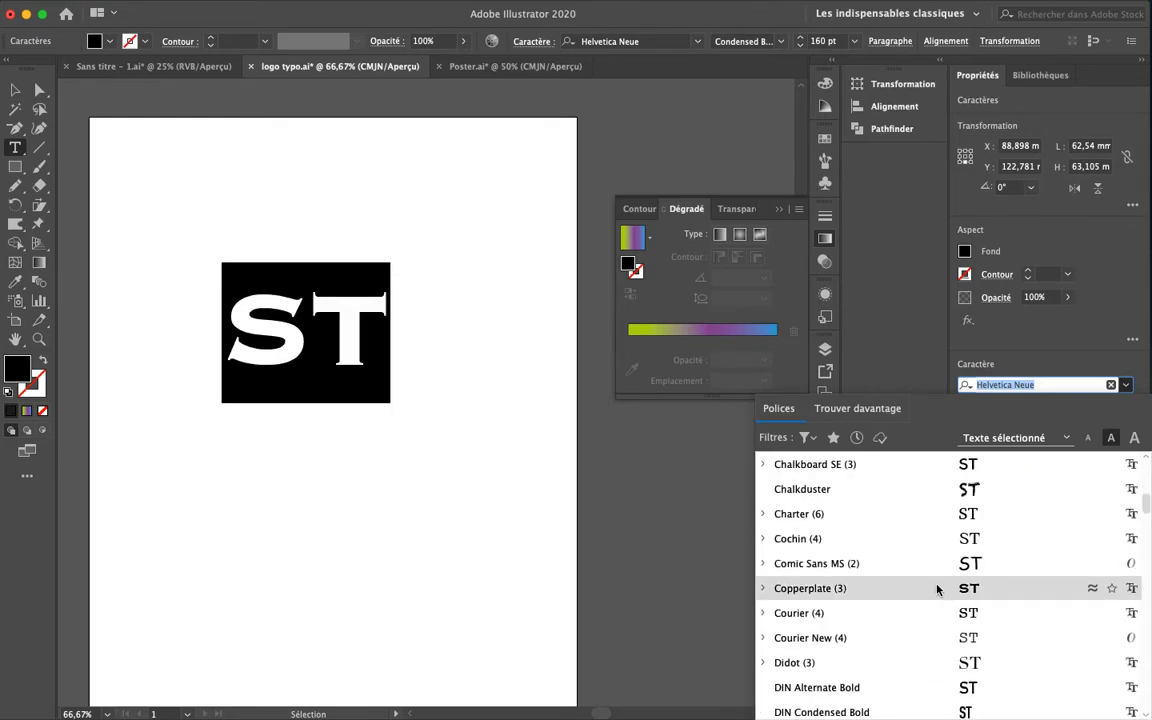
scroll(938, 600, down, 8)
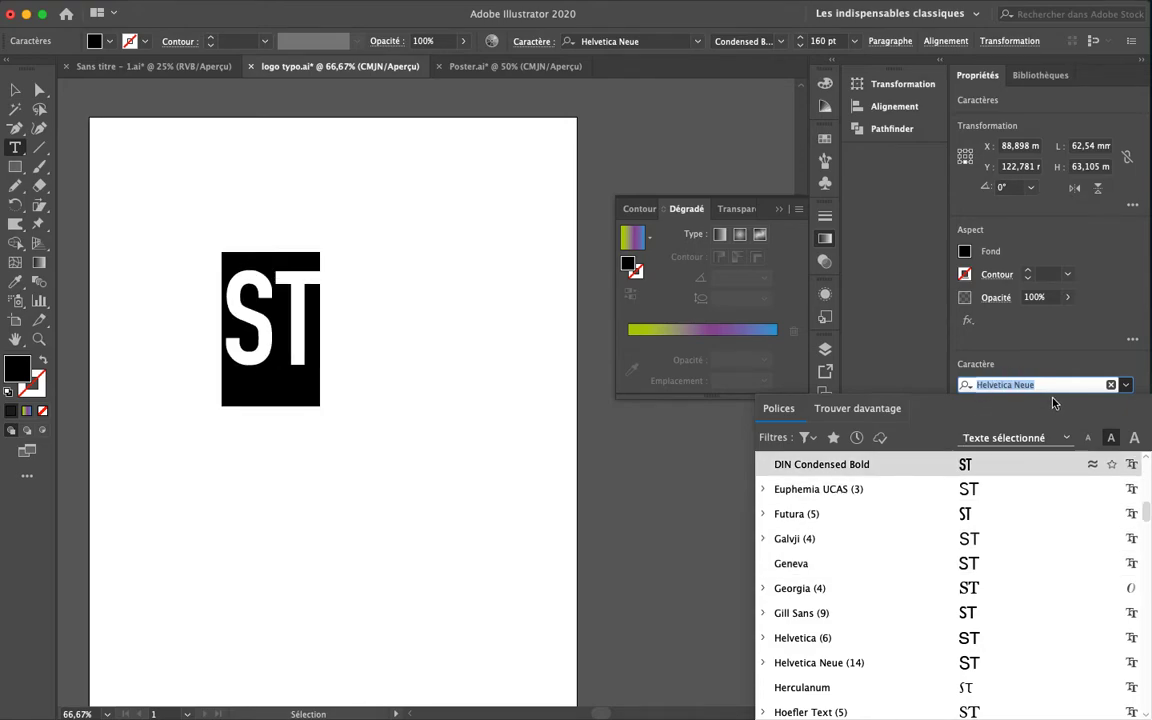
text(futur)
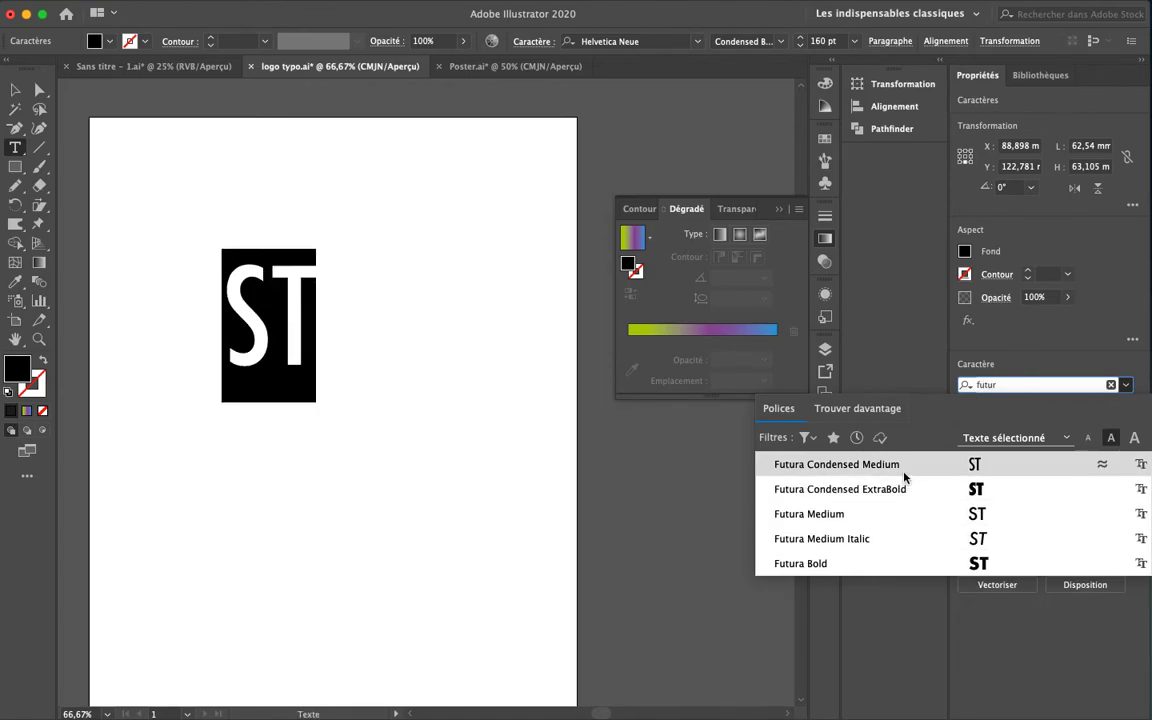
click(925, 564)
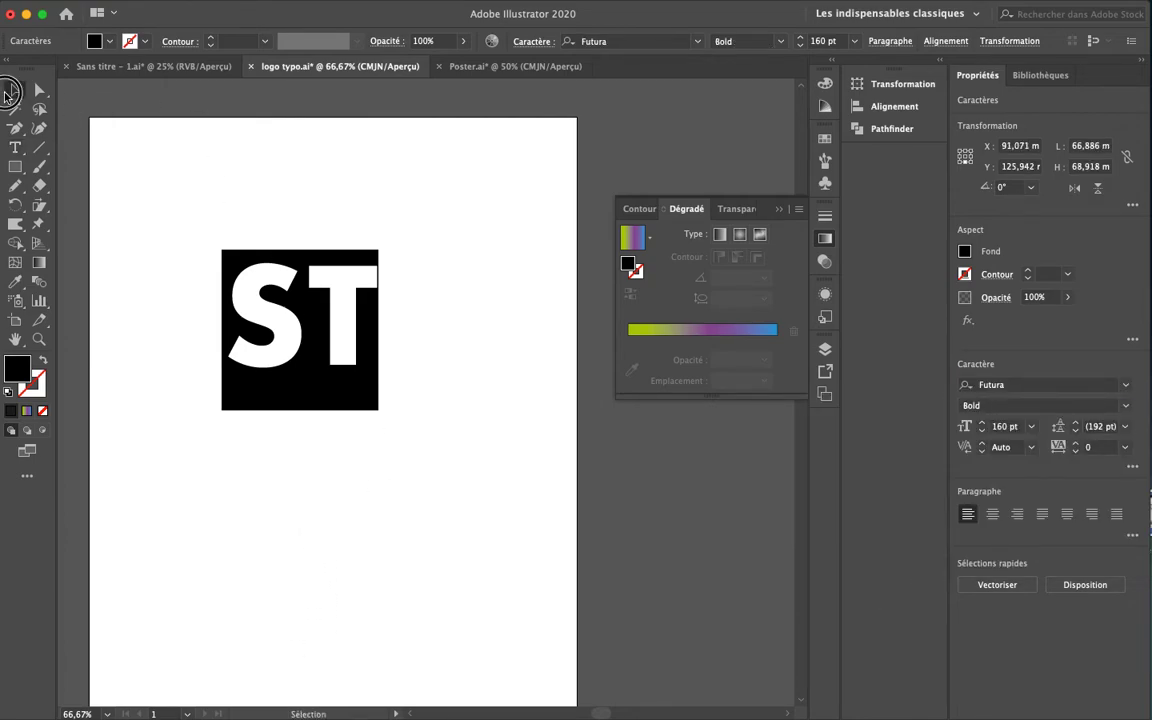
Move the "ST" text down to the middle of the artboard, at about X 114.47 mm and Y 192 mm
click(14, 91)
click(391, 393)
drag(338, 325, 403, 488)
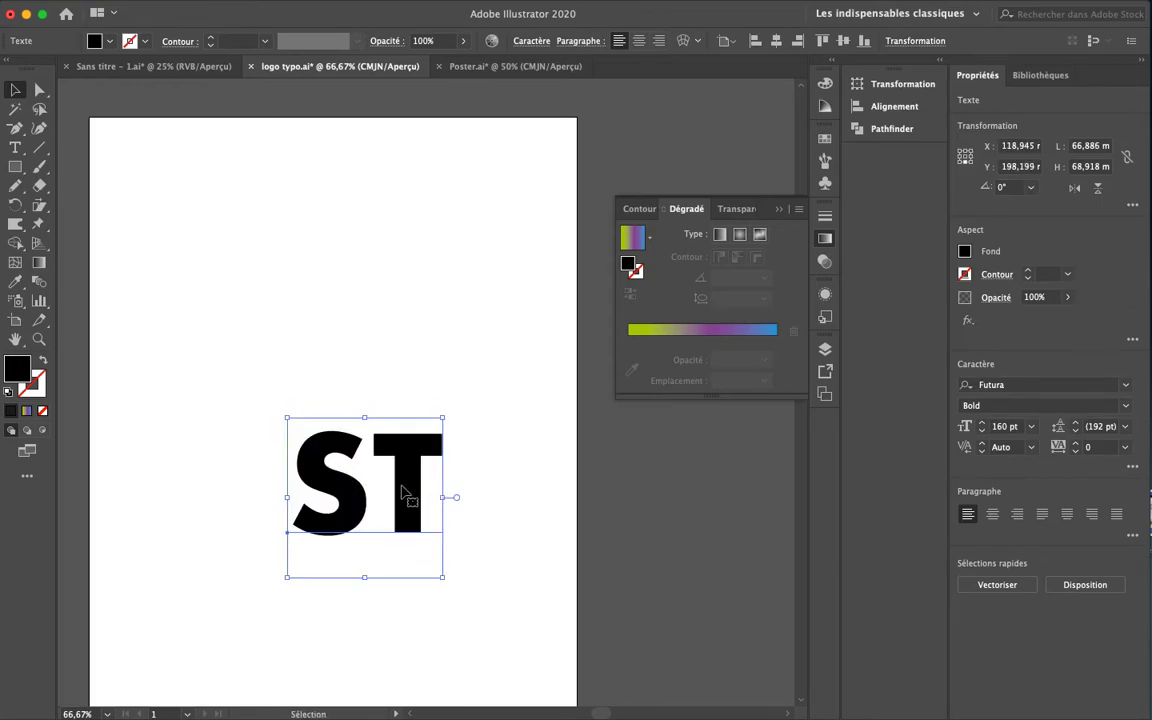
mouse_move(520, 700)
key(super+z)
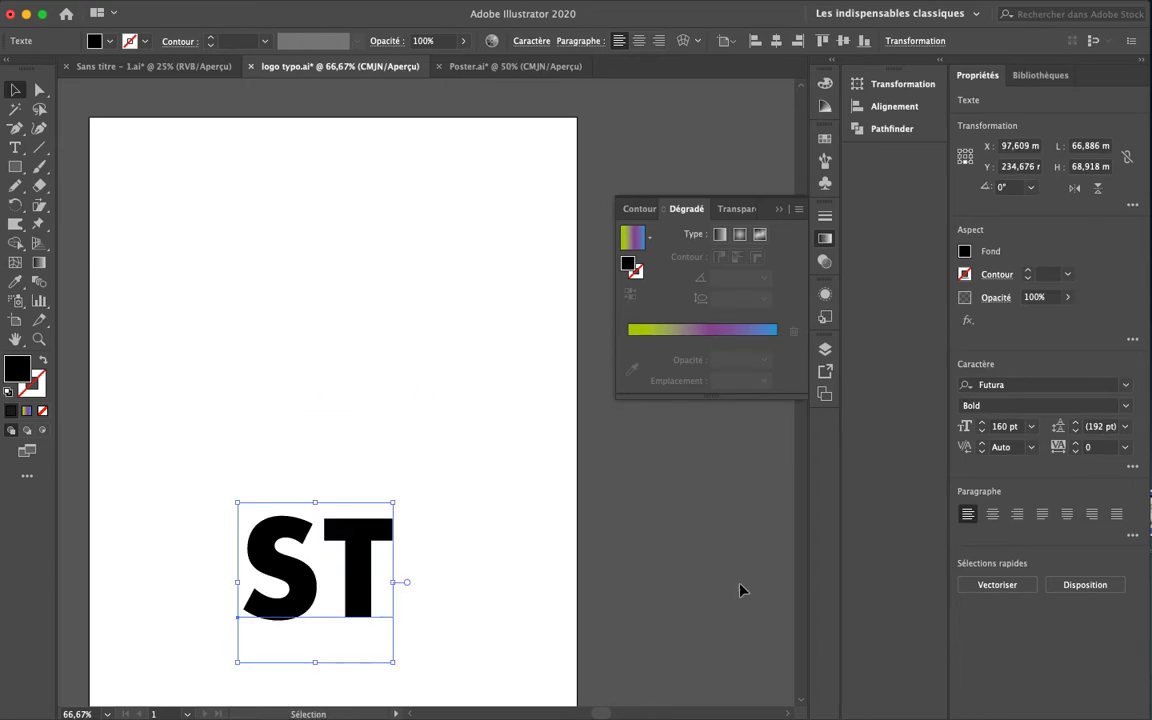
drag(352, 577, 392, 477)
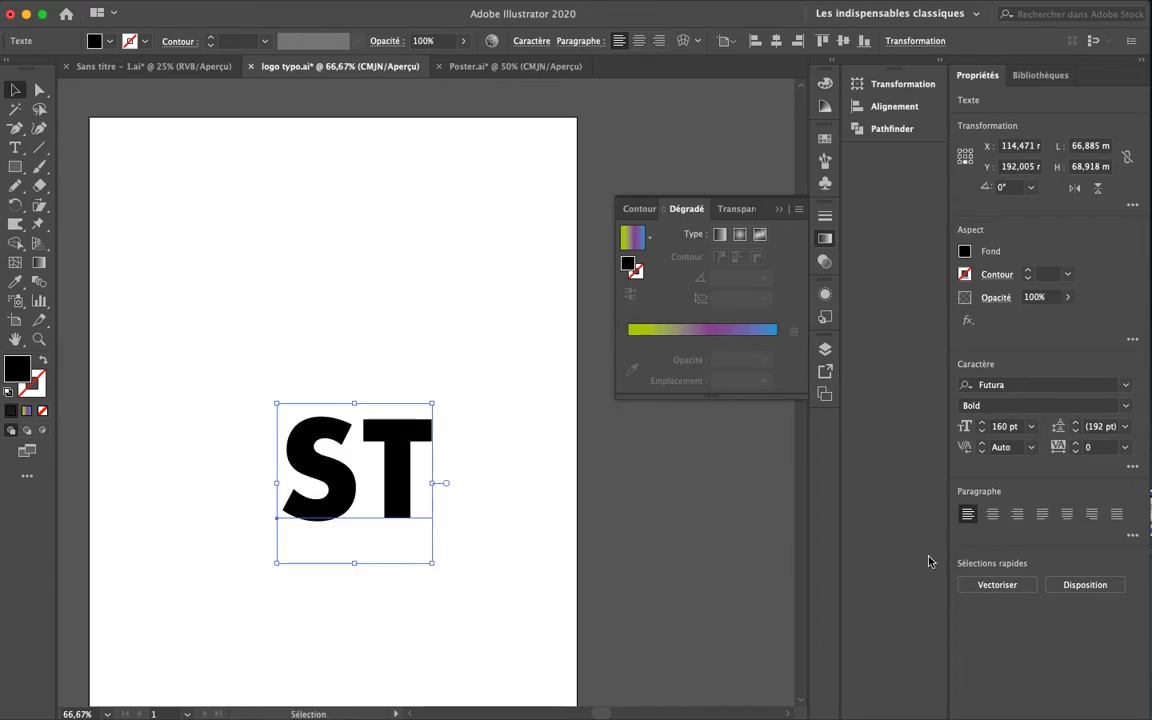
Convert the "ST" text to outlines and move the resulting group up to about X 123.43 mm, Y 152.49 mm
click(995, 584)
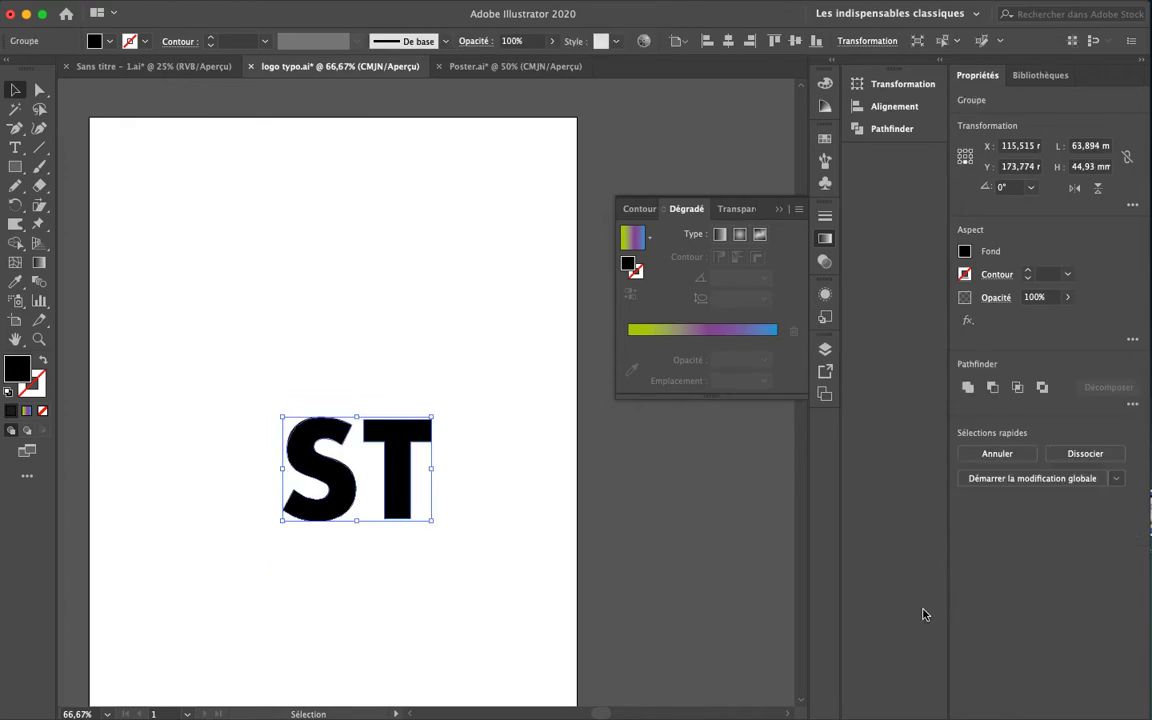
click(457, 474)
drag(390, 470, 409, 421)
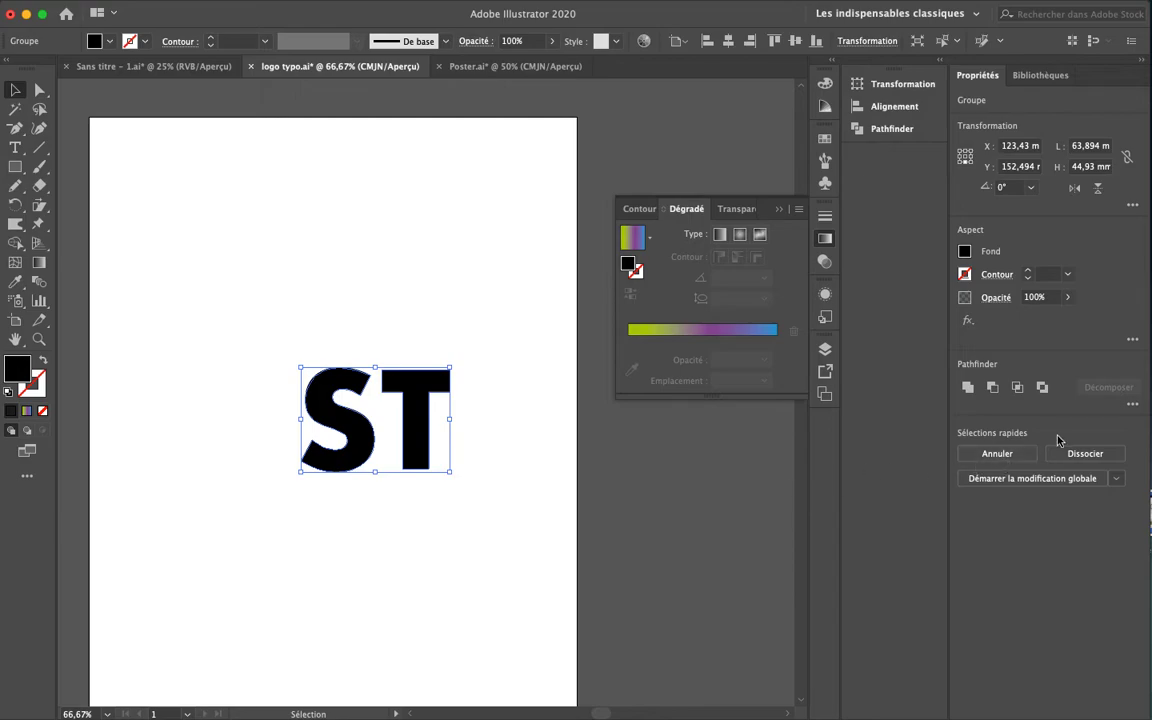
Ungroup the outlined "ST" letters, move the T up and away from the S, and show the S outline's anchor points
click(1085, 453)
click(334, 566)
click(419, 447)
drag(430, 392, 467, 296)
click(340, 440)
key(a)
click(517, 571)
Undo the T's move, the ungrouping and the conversion to outlines to restore the editable "ST" text
key(super+z)
key(super+z)
key(super+z)
key(super+z)
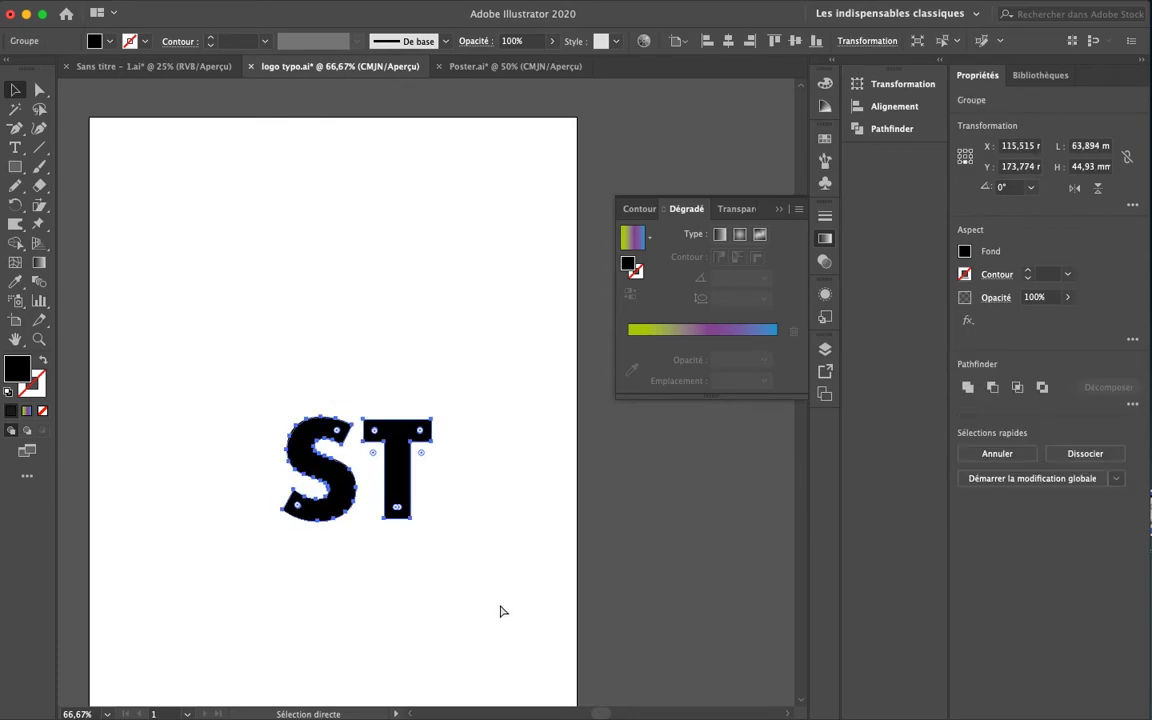
key(v)
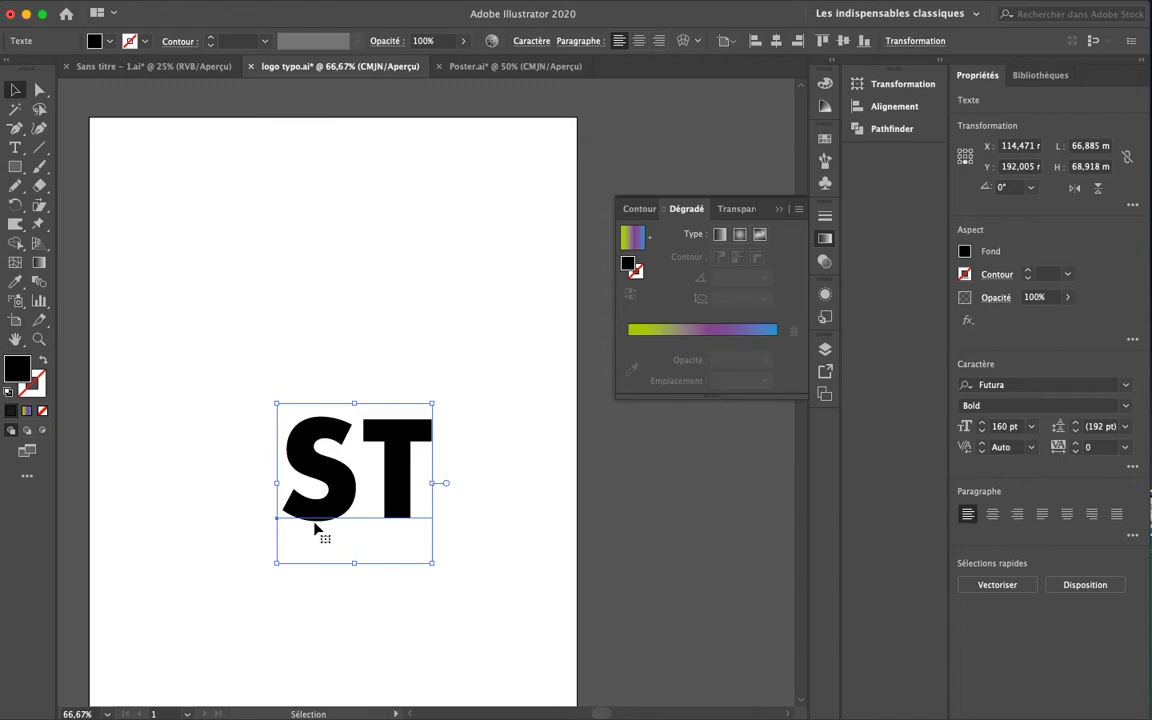
mouse_move(452, 15)
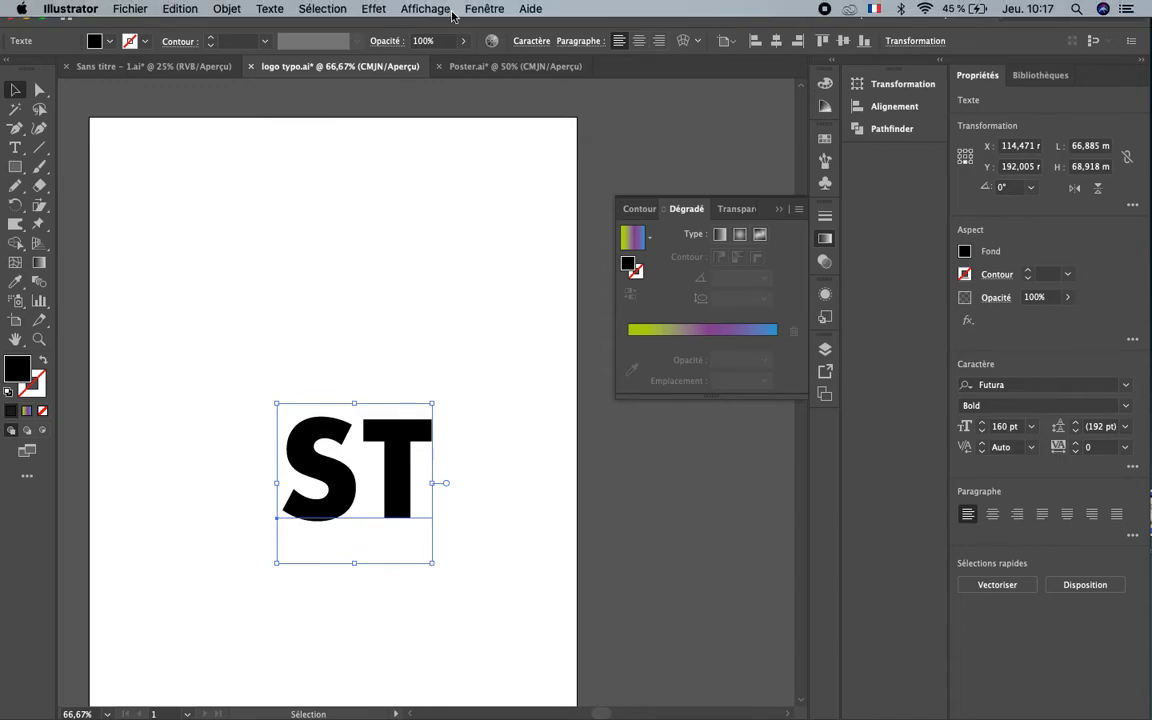
click(366, 10)
mouse_move(633, 108)
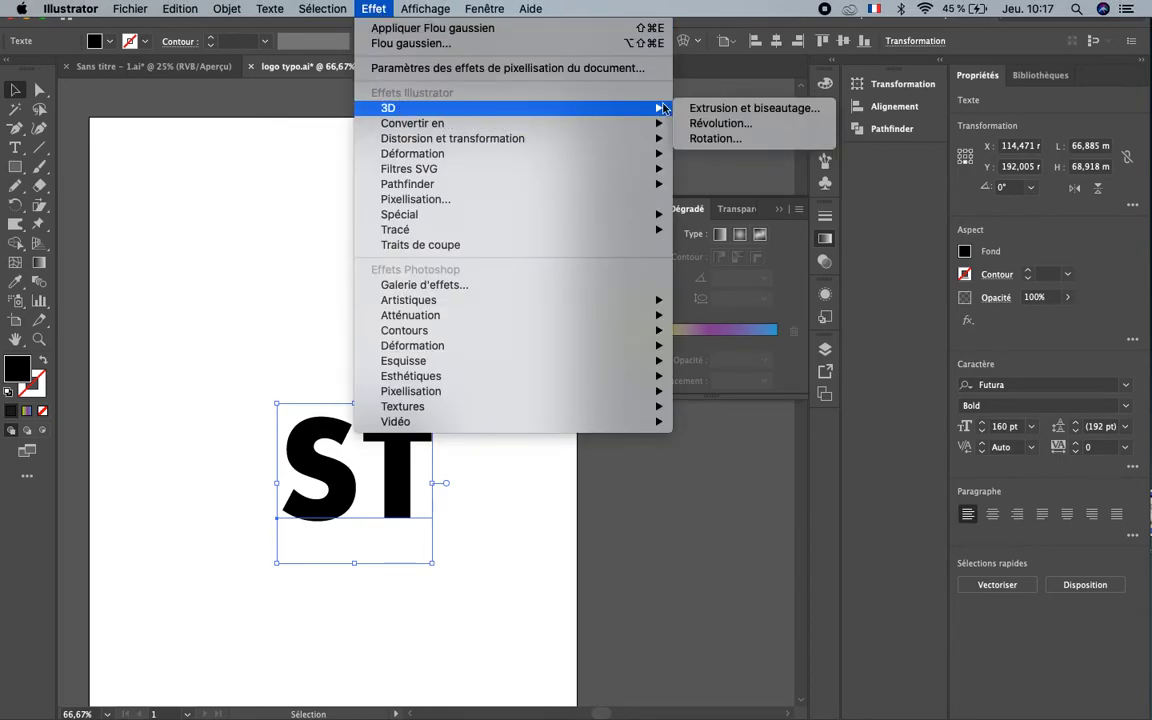
click(746, 111)
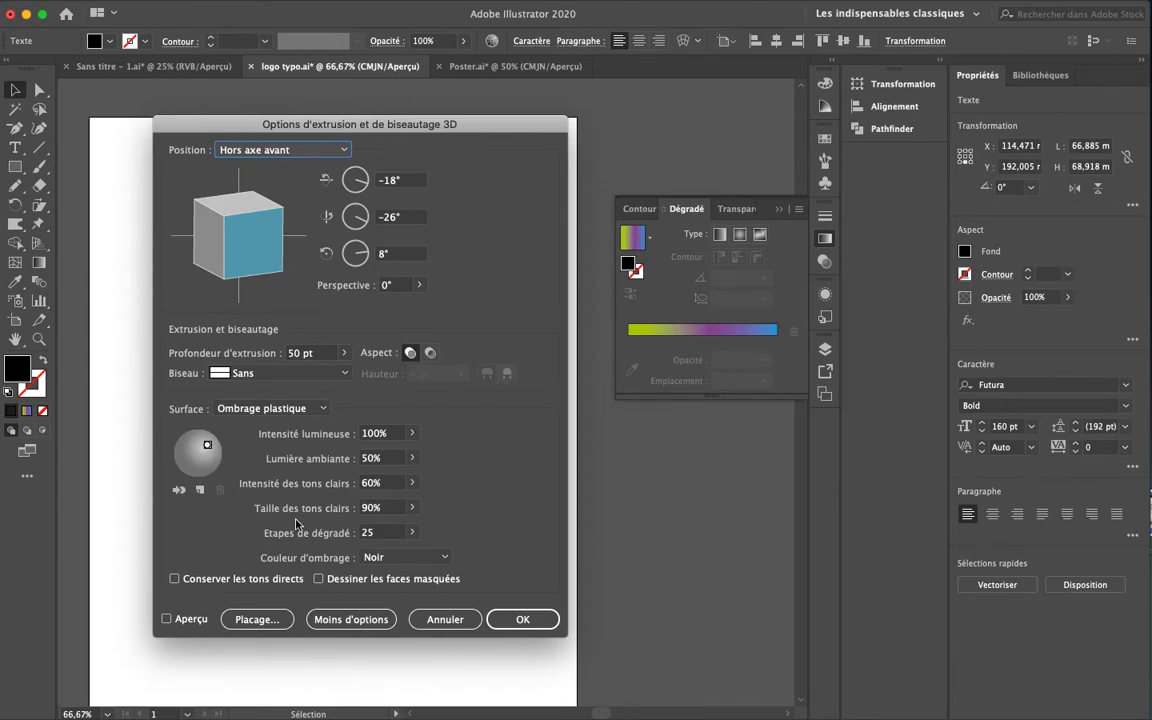
drag(404, 125, 807, 104)
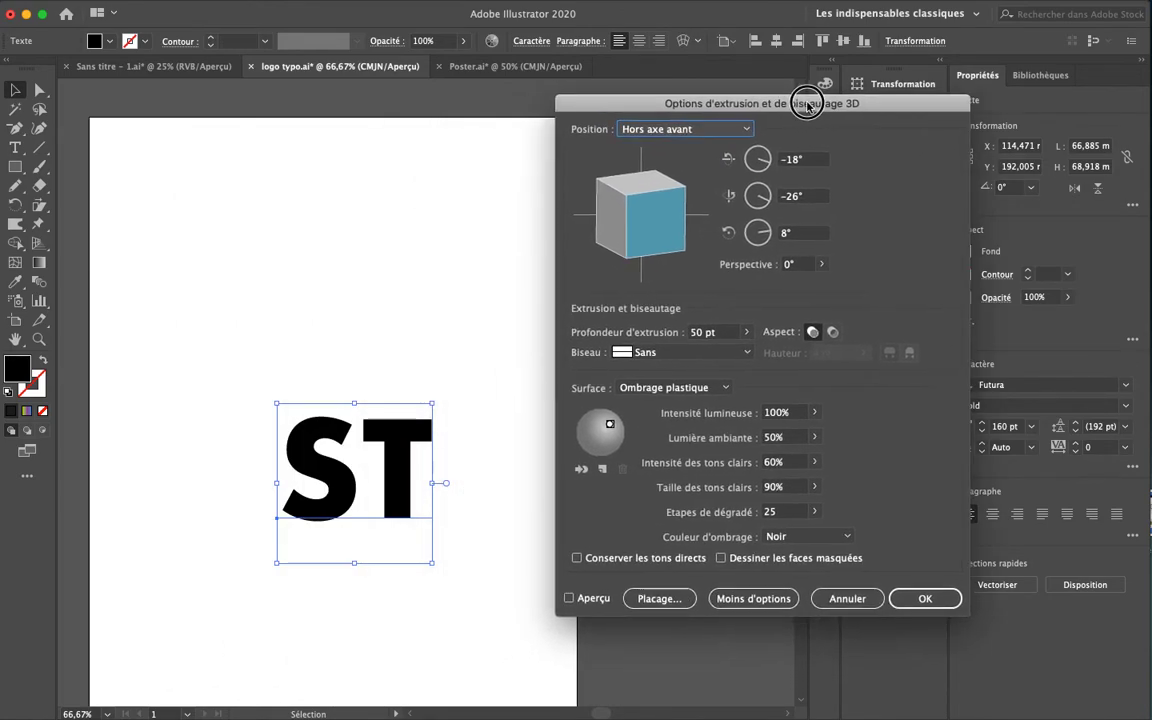
click(592, 600)
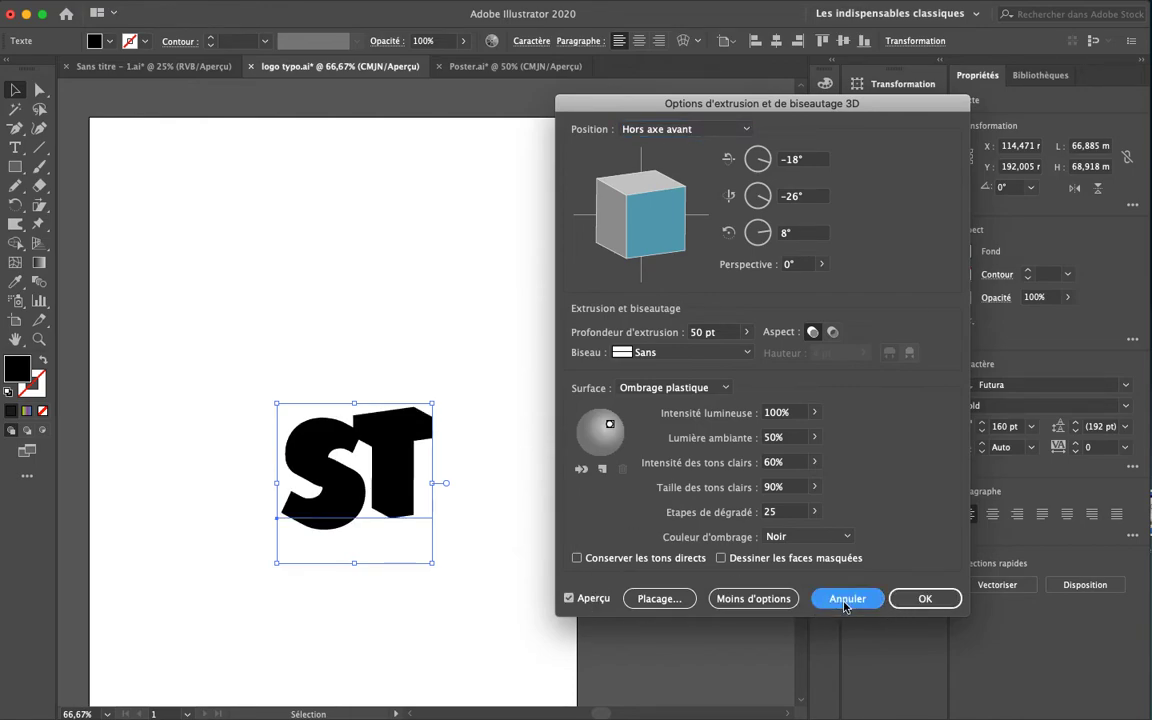
click(847, 598)
Set the fill colour of the "ST" text to light grey C9C9C9
double_click(22, 368)
click(308, 465)
text(C9C9C9)
click(670, 411)
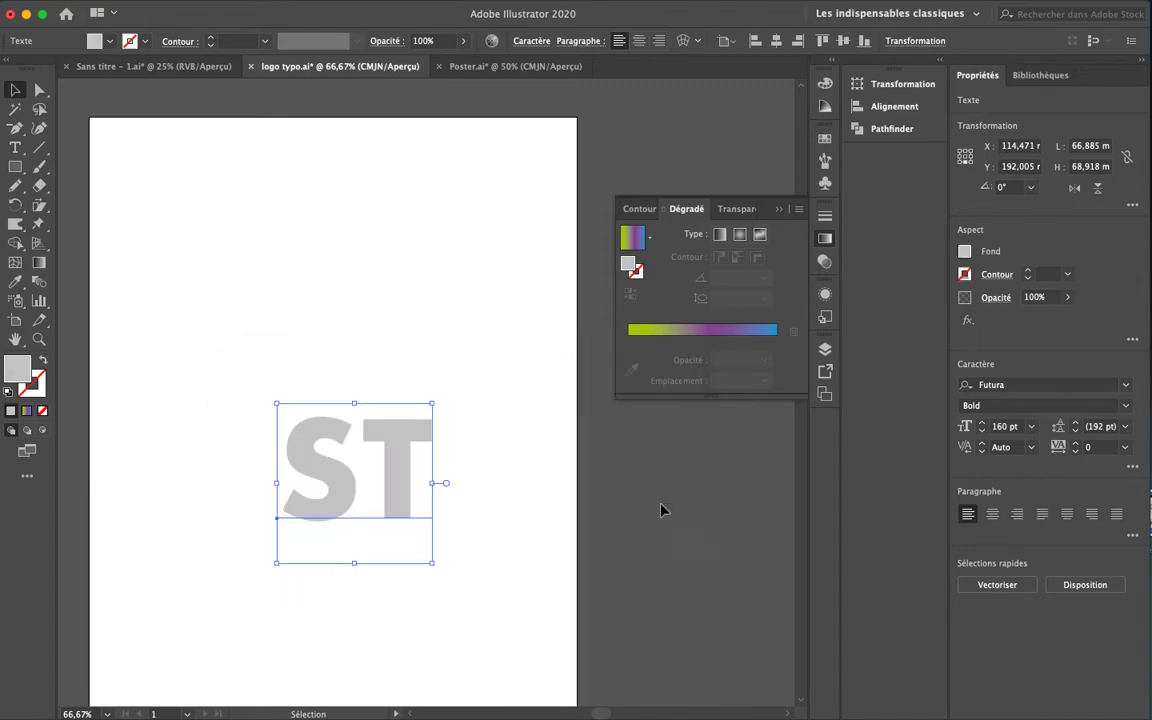
Preview a 3D extrusion of the grey "ST" text and shift the light slightly on the shading sphere
mouse_move(415, 4)
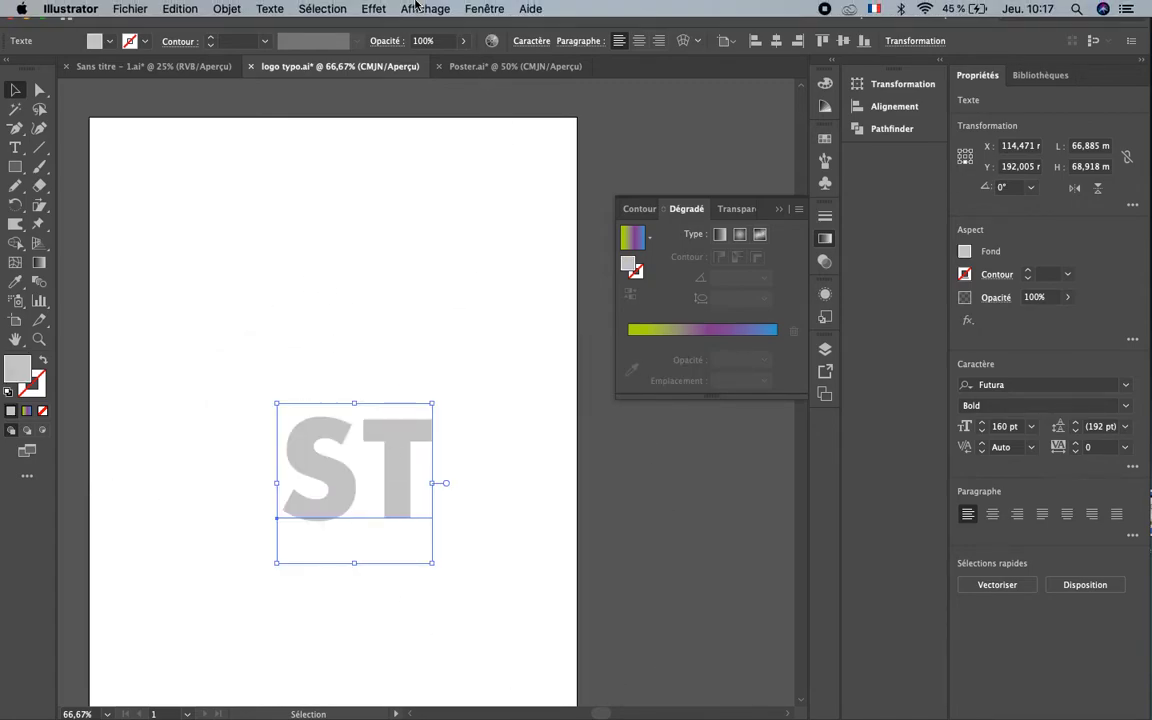
click(374, 9)
mouse_move(403, 106)
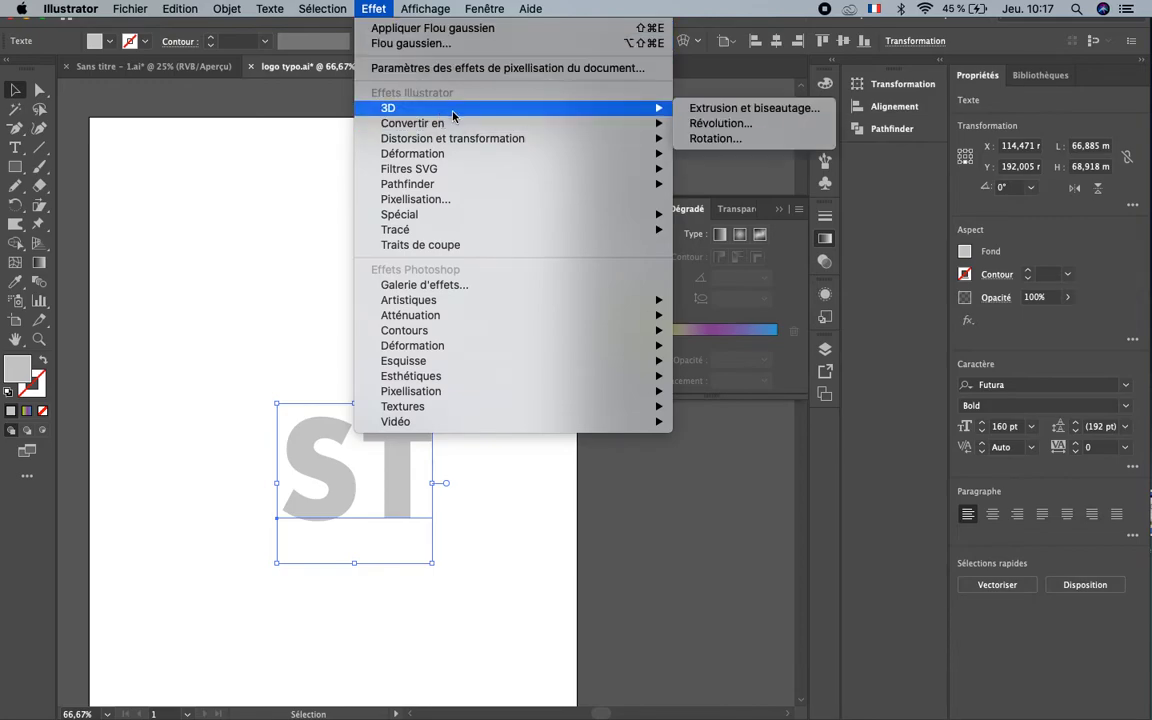
click(742, 108)
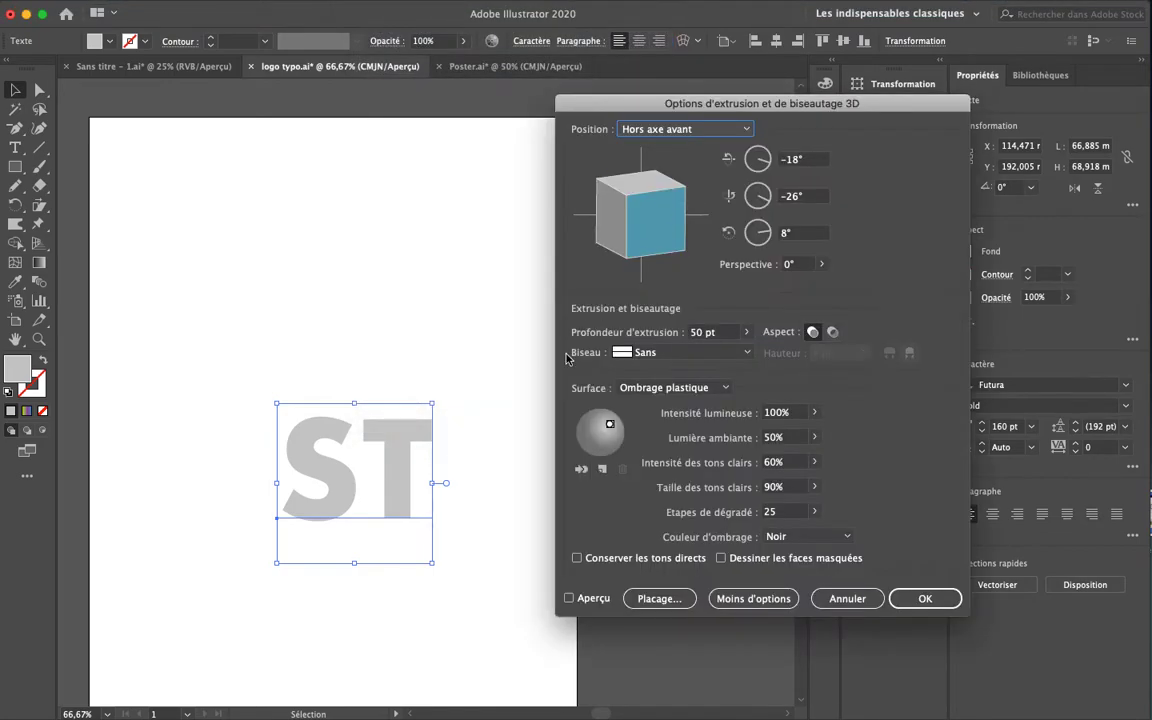
click(570, 598)
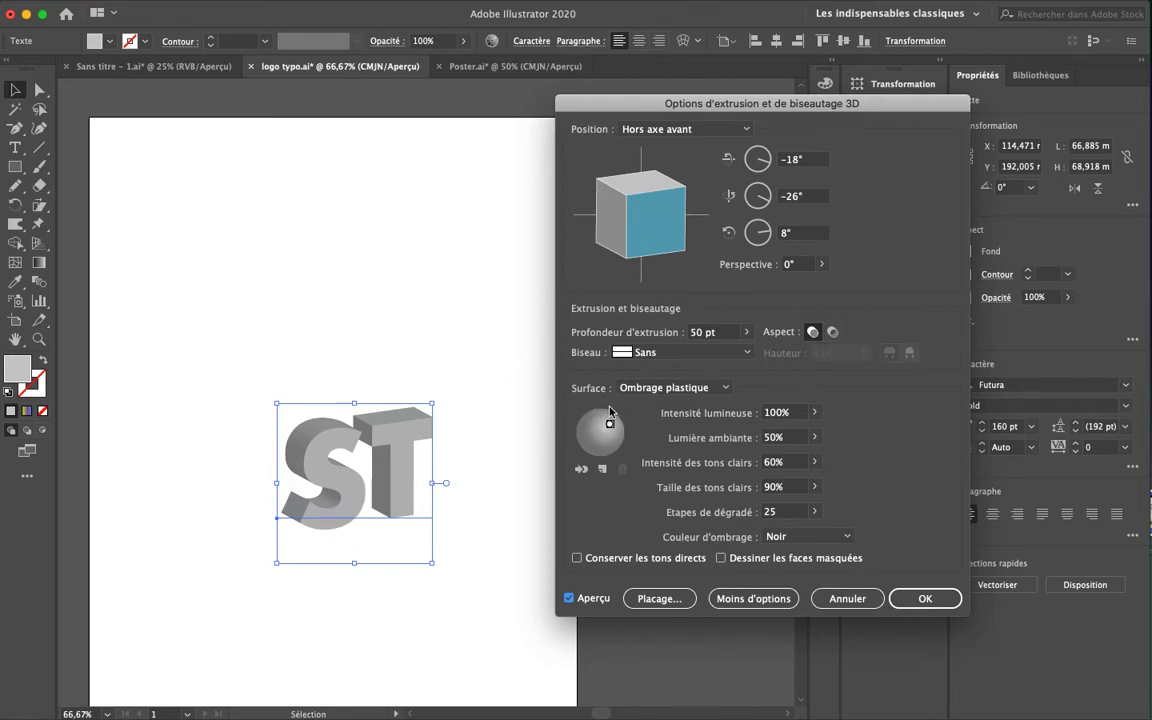
click(753, 598)
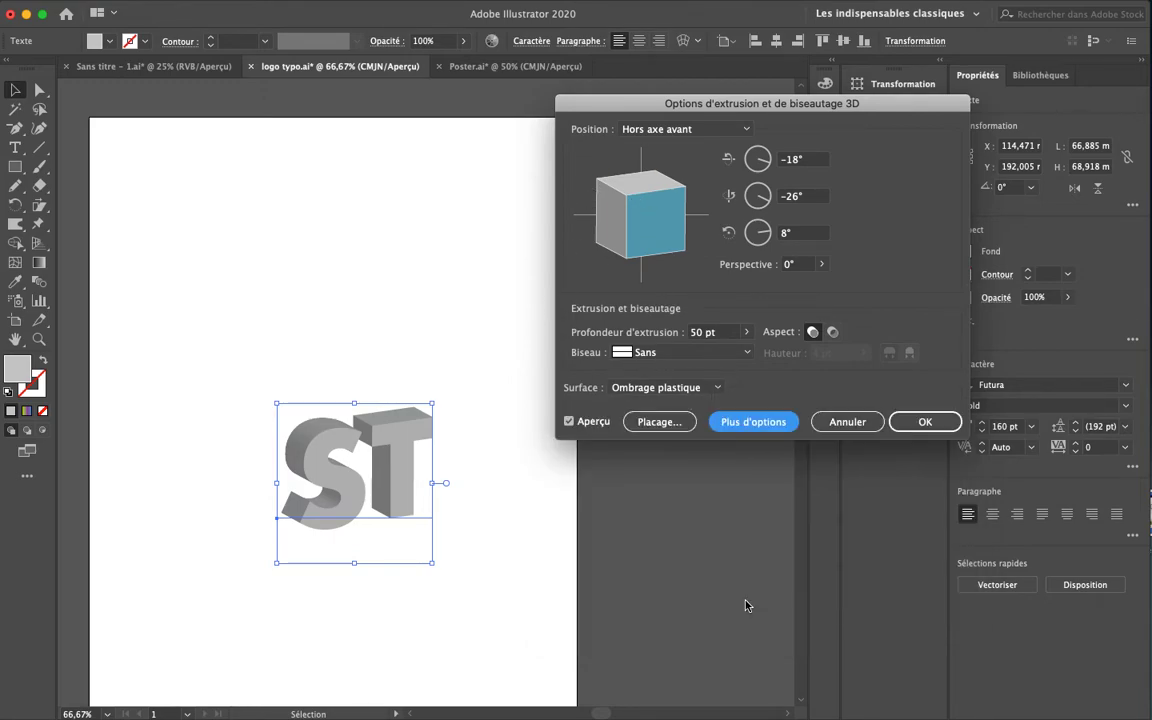
click(737, 423)
mouse_move(612, 426)
mouse_down()
mouse_move(597, 427)
mouse_move(609, 428)
mouse_up()
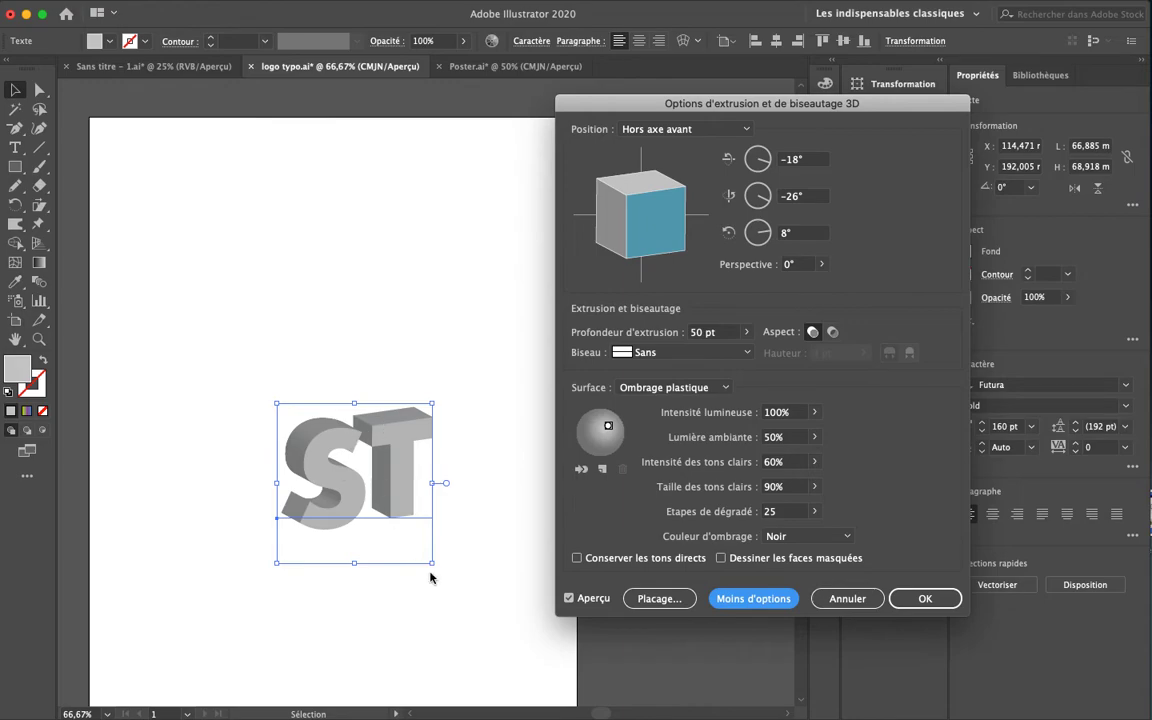
Rotate the extruded "ST" text freely with the position cube to a custom rotation and apply the 3D effect
drag(652, 220, 605, 188)
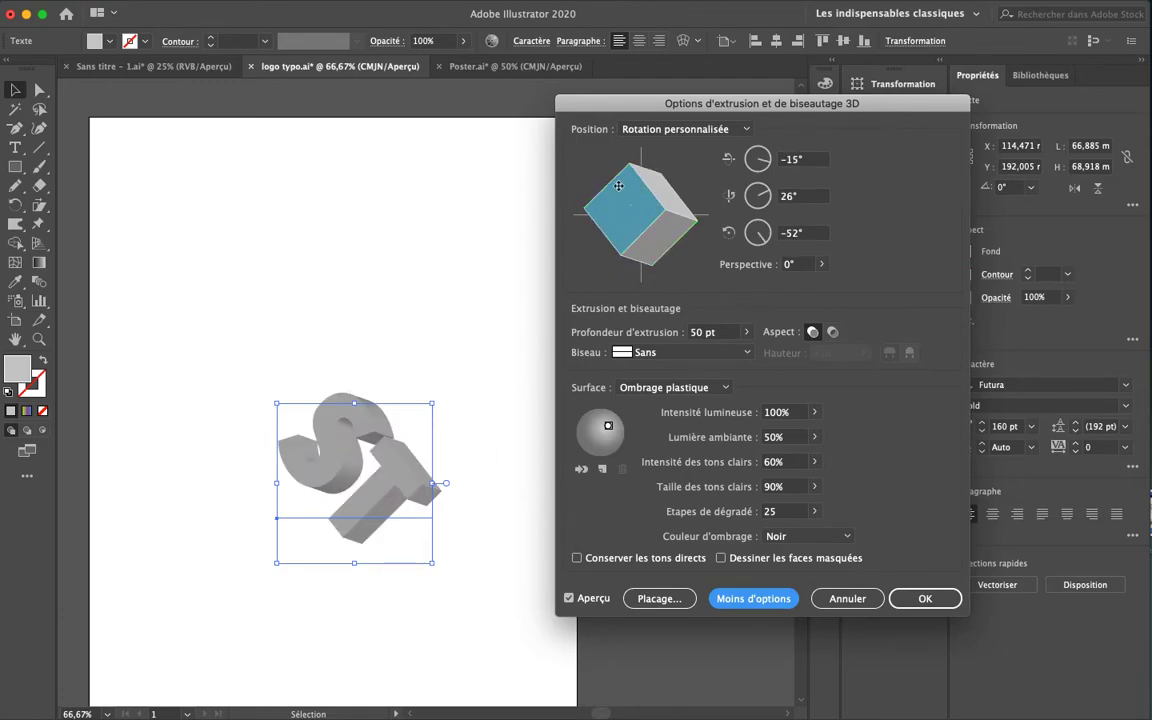
drag(612, 178, 621, 246)
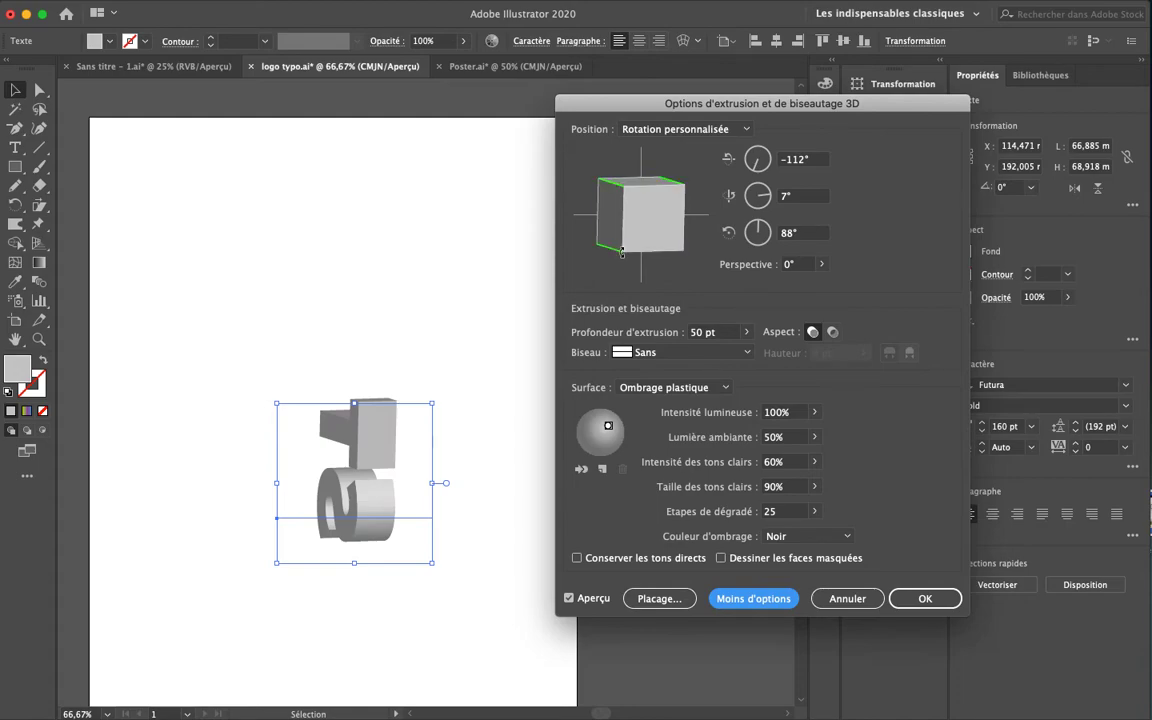
mouse_move(619, 252)
mouse_down()
mouse_move(686, 270)
mouse_move(689, 224)
mouse_move(658, 188)
mouse_move(621, 233)
mouse_up()
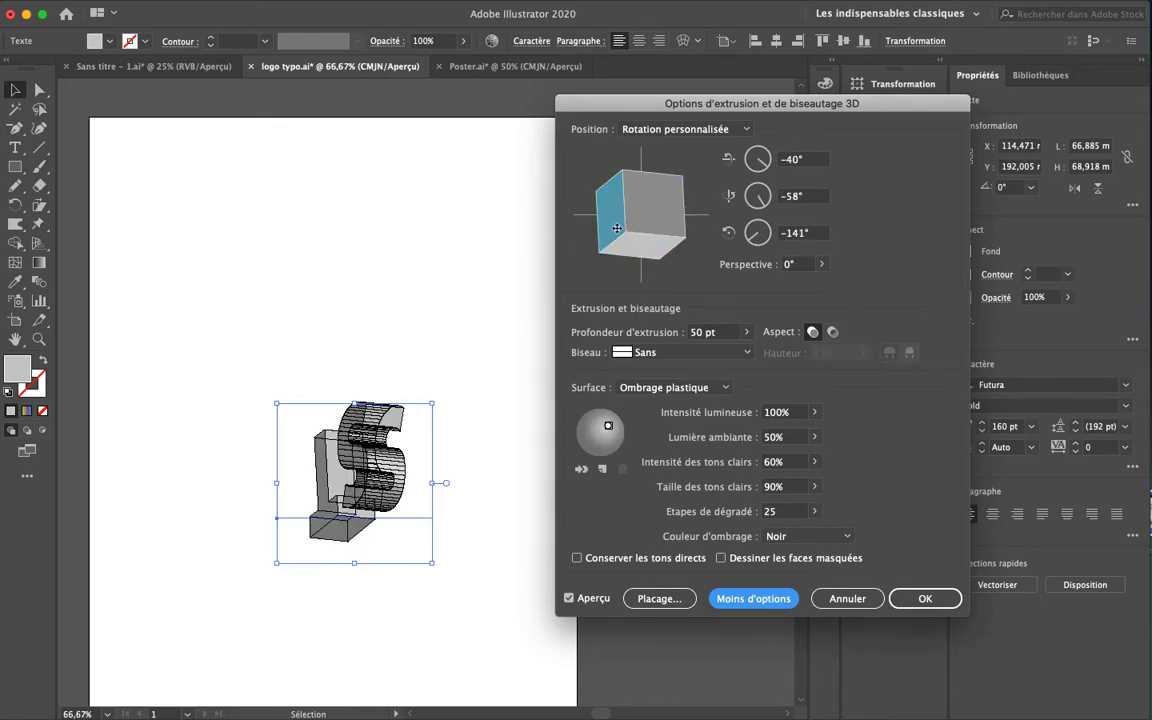
drag(627, 259, 660, 232)
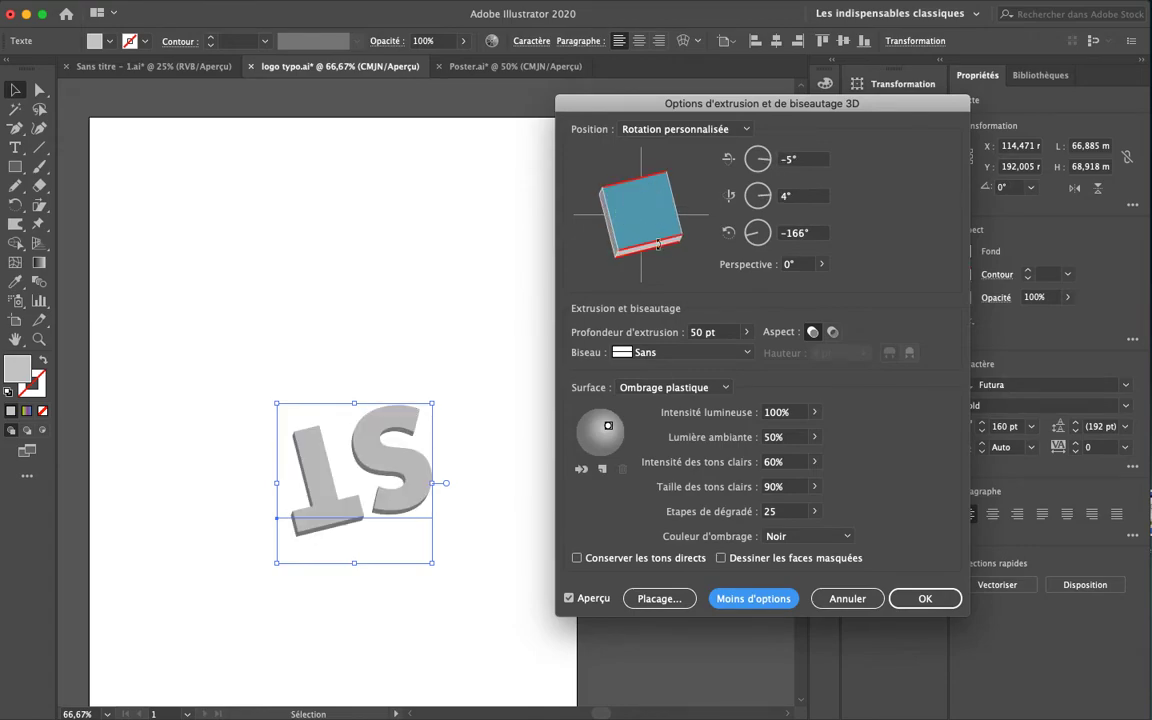
click(786, 234)
key(Return)
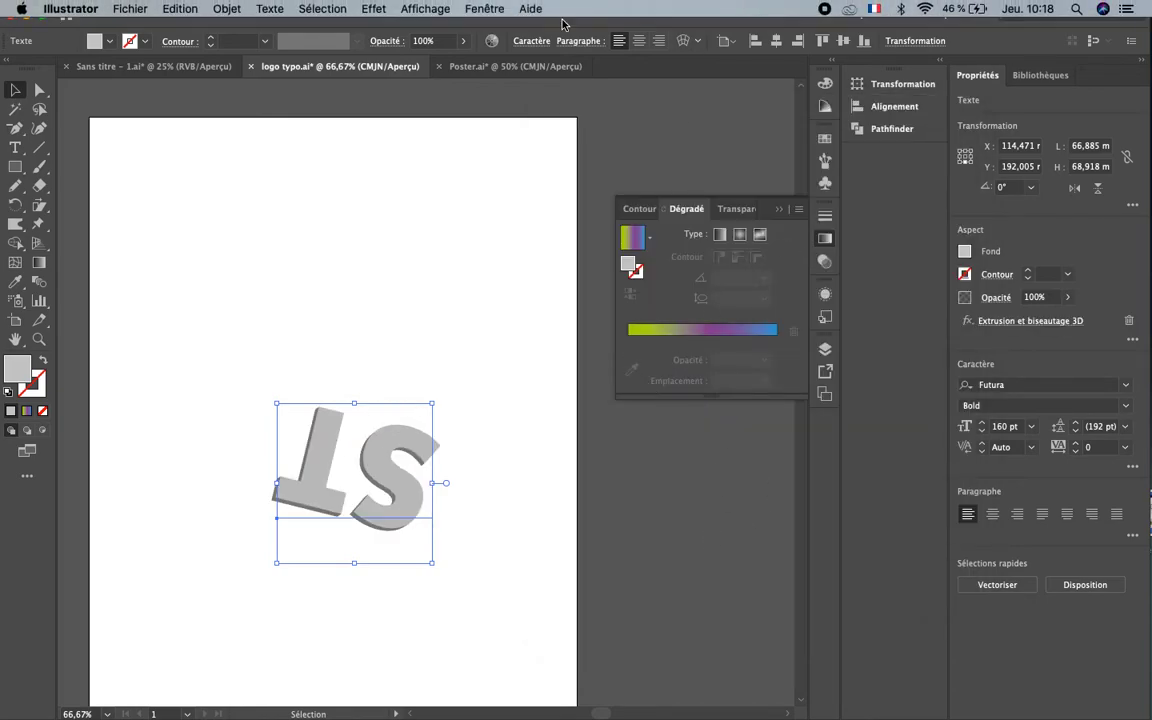
Undo the custom-rotated 3D extrusion of the "ST" text
key(a)
key(super+z)
key(v)
Start a new 3D Extrude & Bevel effect on the flat "ST" text with the preview enabled
click(373, 8)
mouse_move(392, 106)
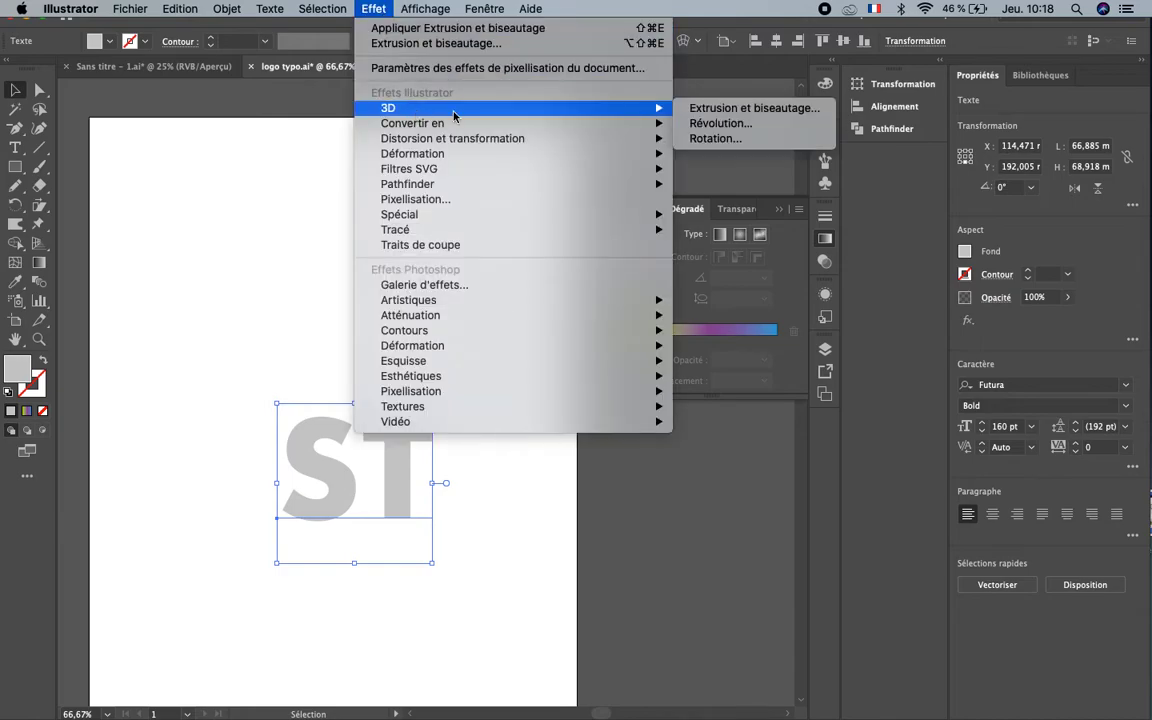
click(700, 105)
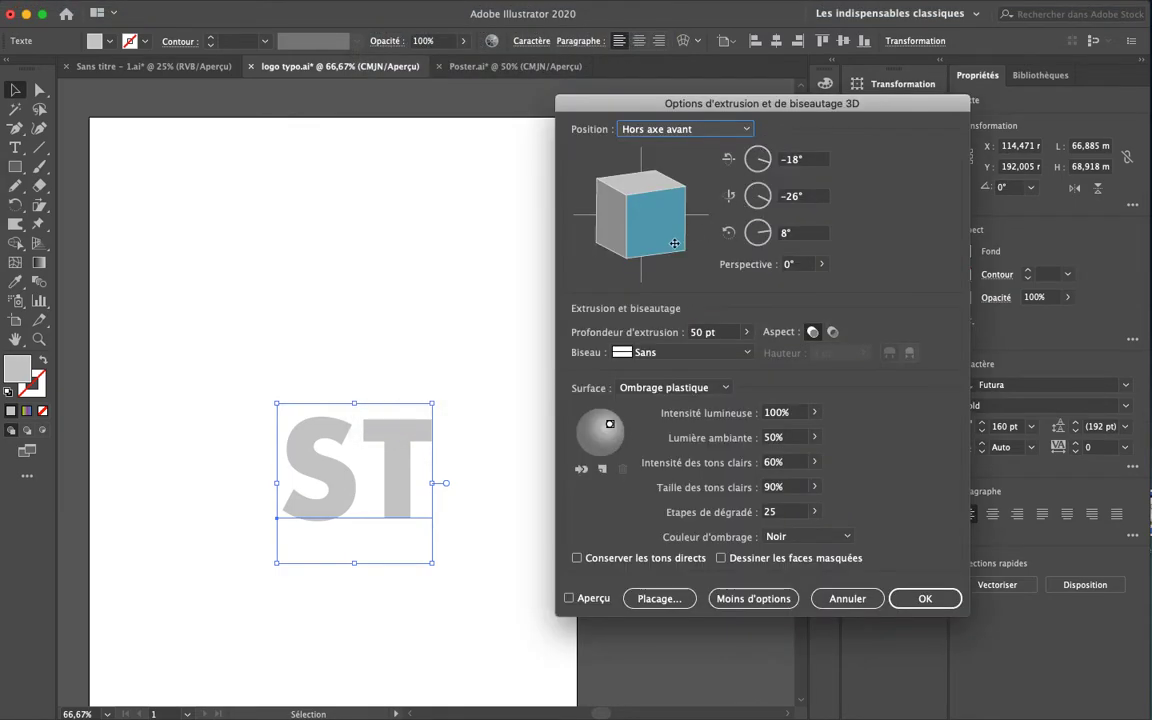
click(569, 598)
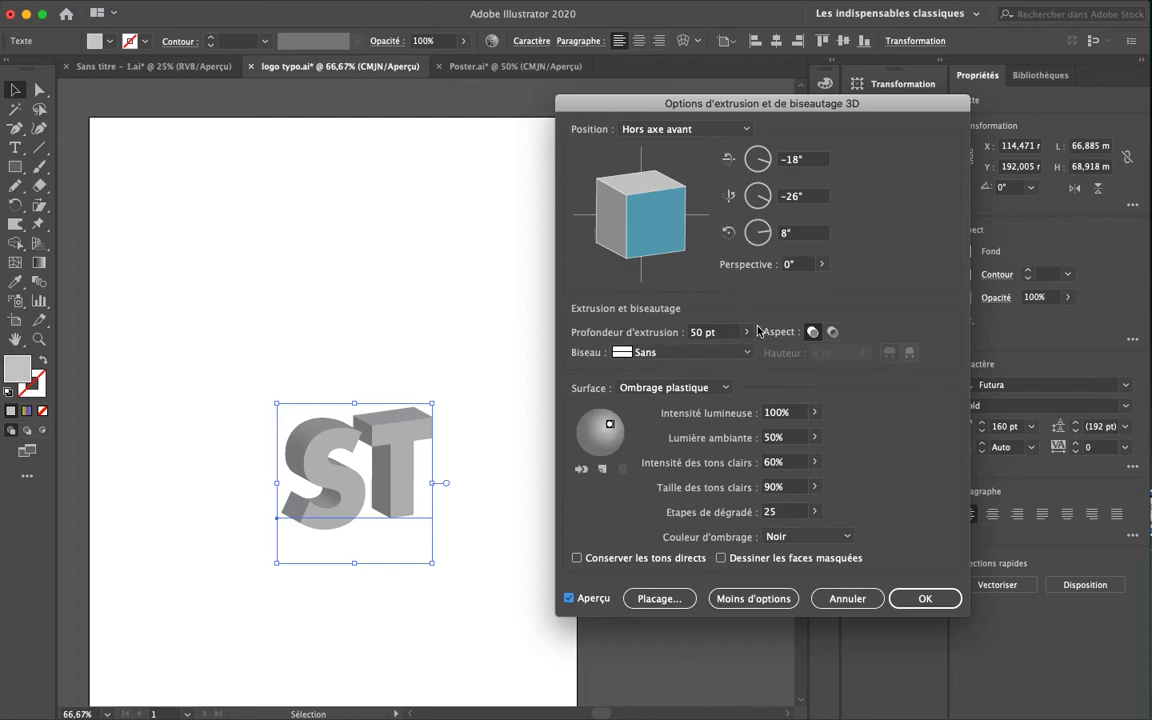
Compare the left, right, top and bottom isometric positions and set the extrusion's position to Isométrique haut
click(685, 129)
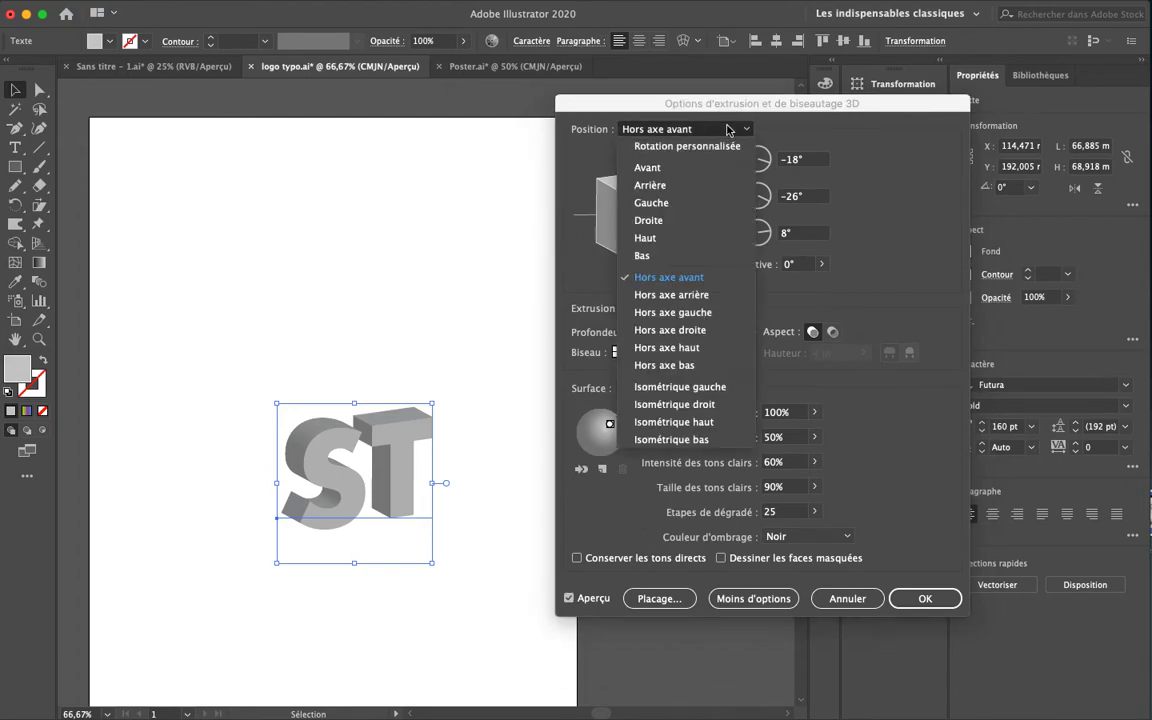
click(662, 387)
click(637, 126)
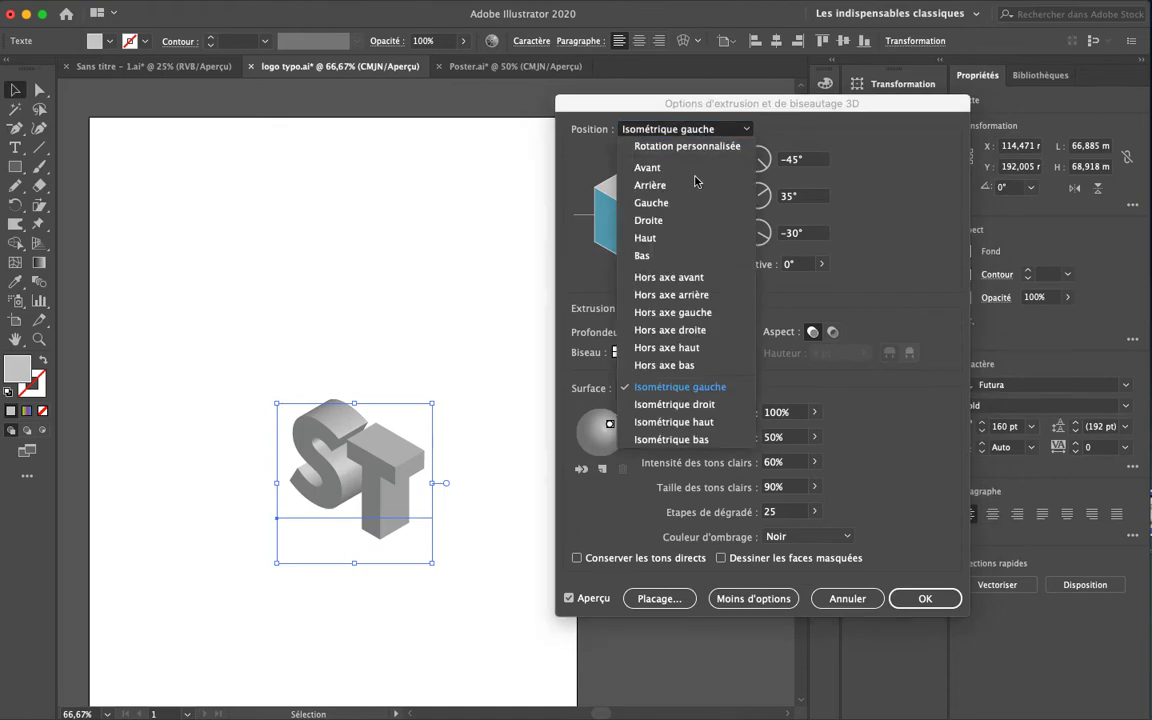
click(686, 405)
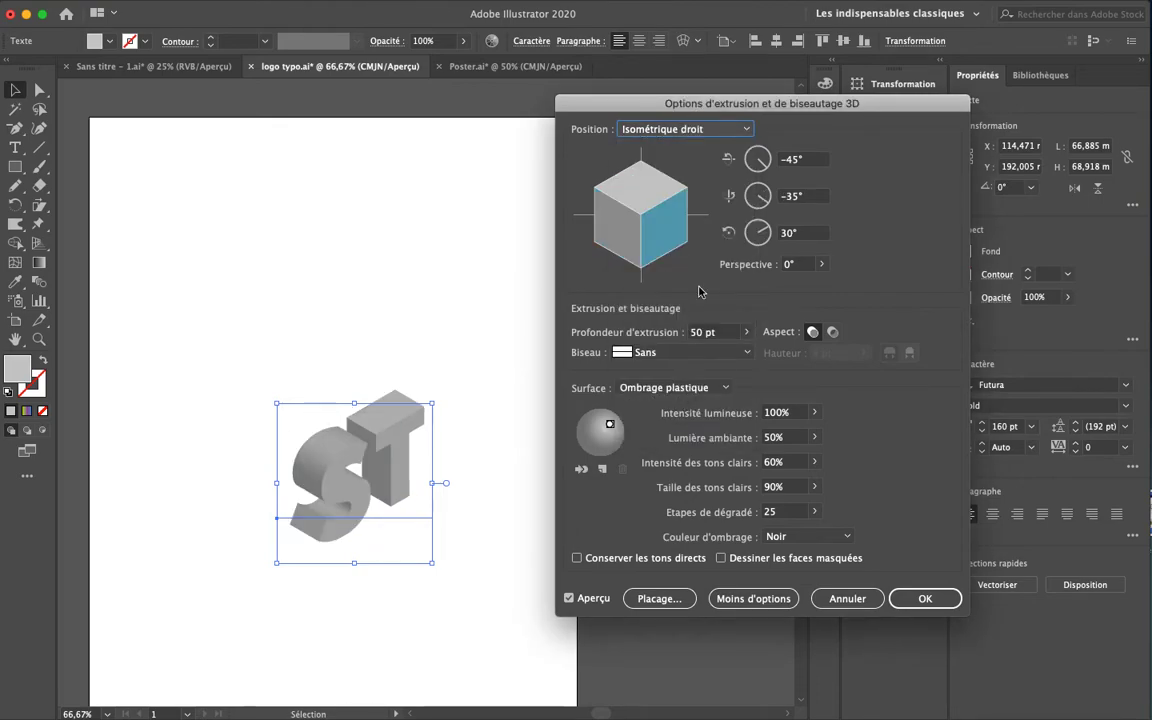
click(735, 128)
click(673, 422)
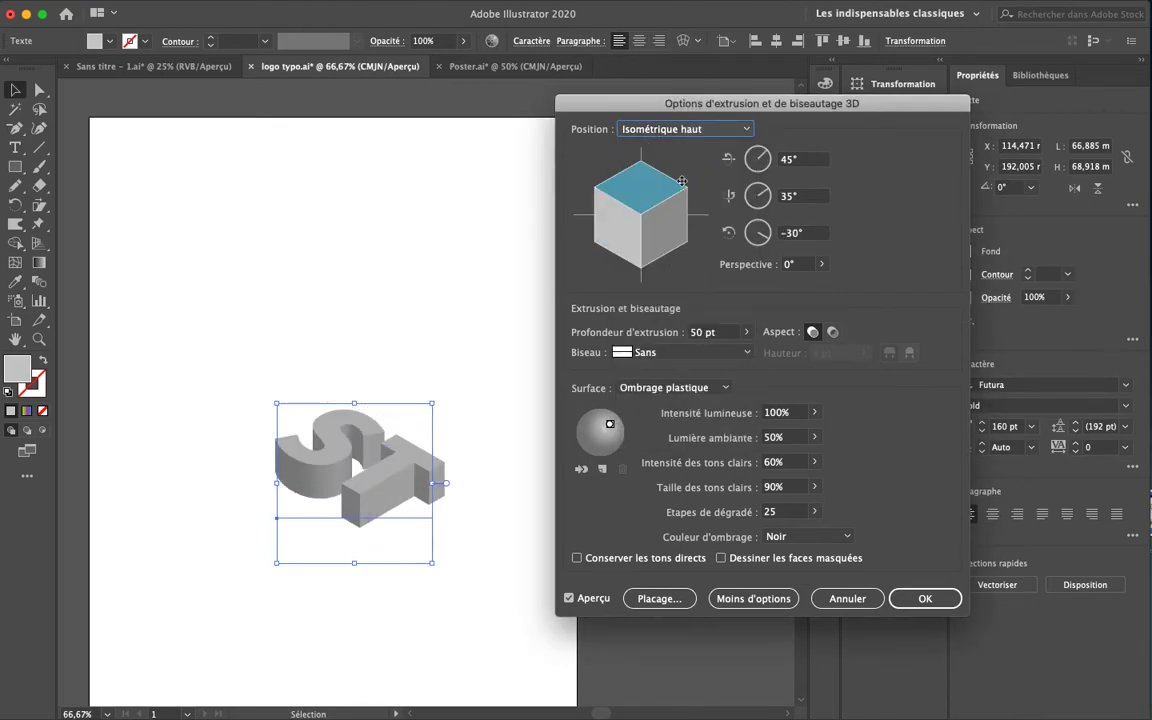
click(705, 132)
click(686, 445)
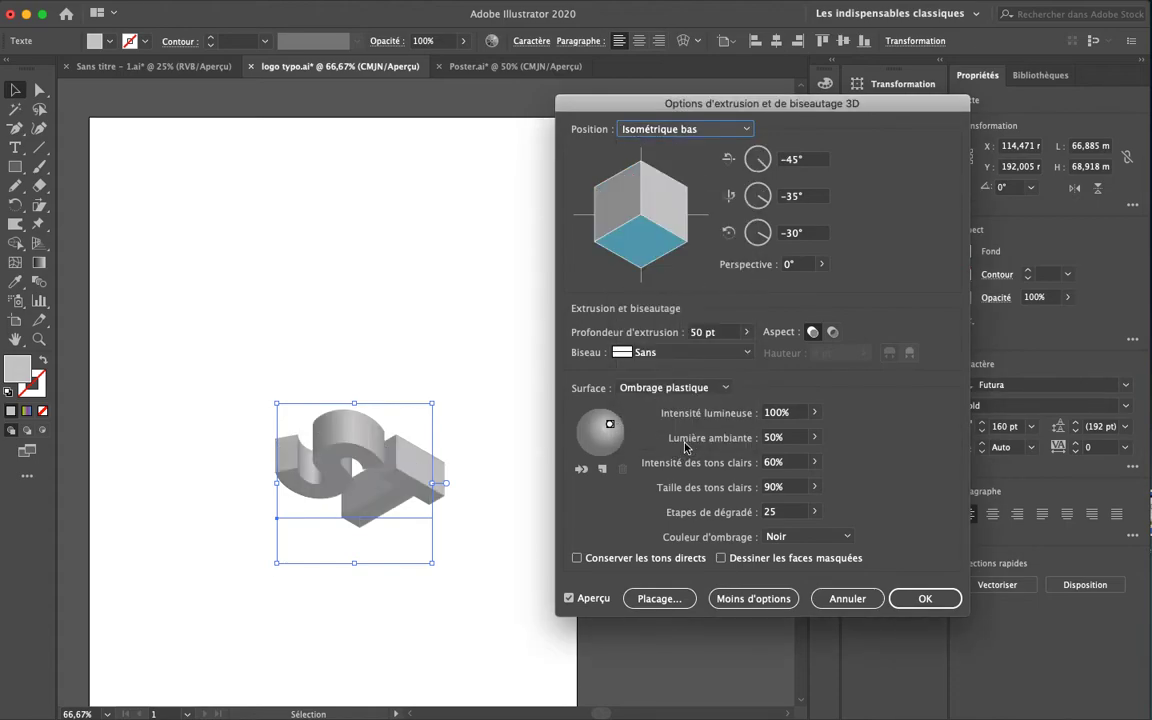
click(720, 135)
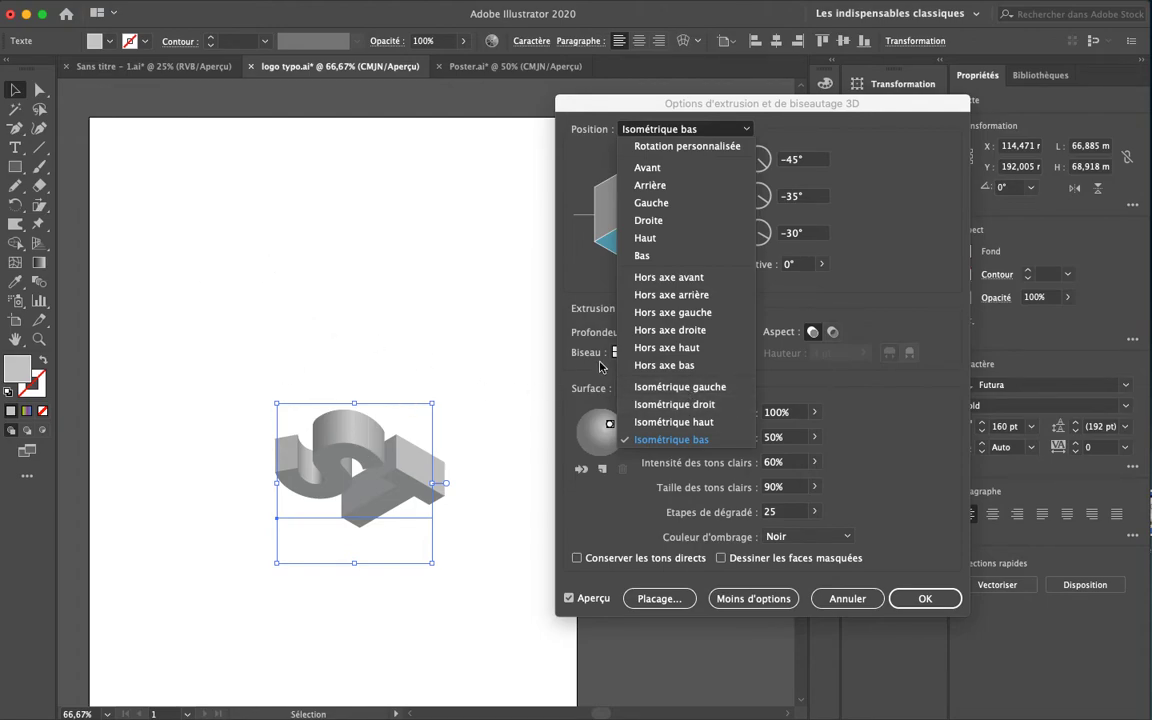
click(676, 421)
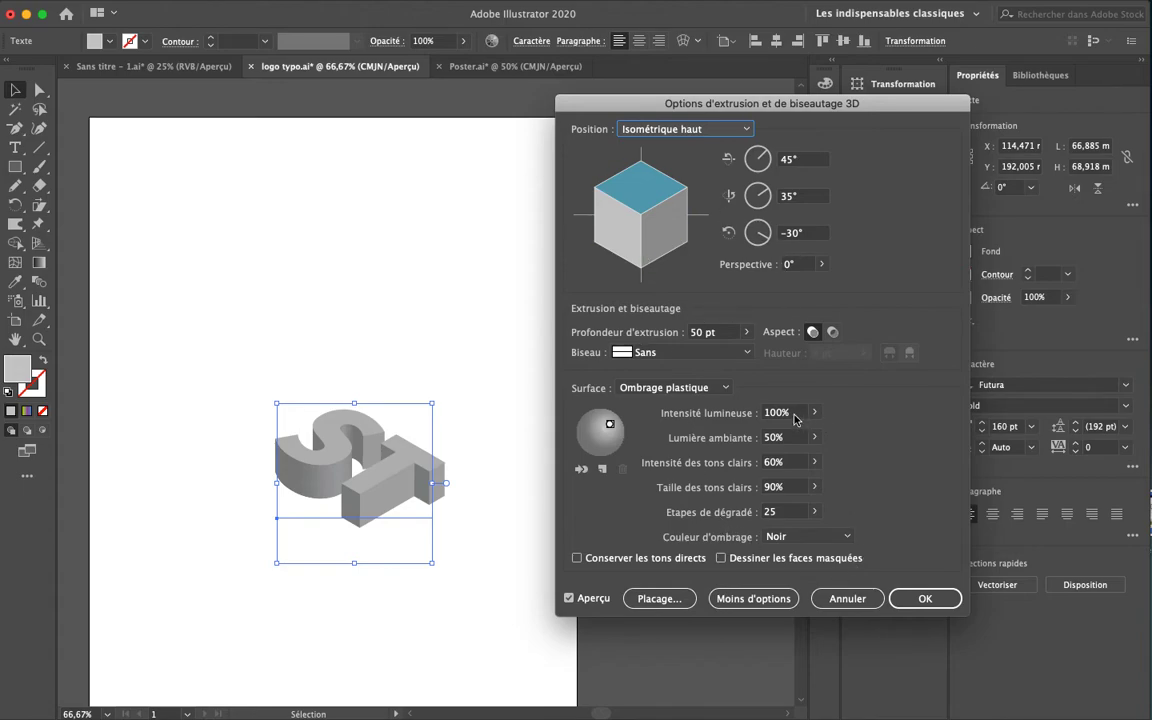
Set the extrusion depth to 30 pt after trying 20 pt, and compare the hollow appearance before choosing the solid one
click(745, 333)
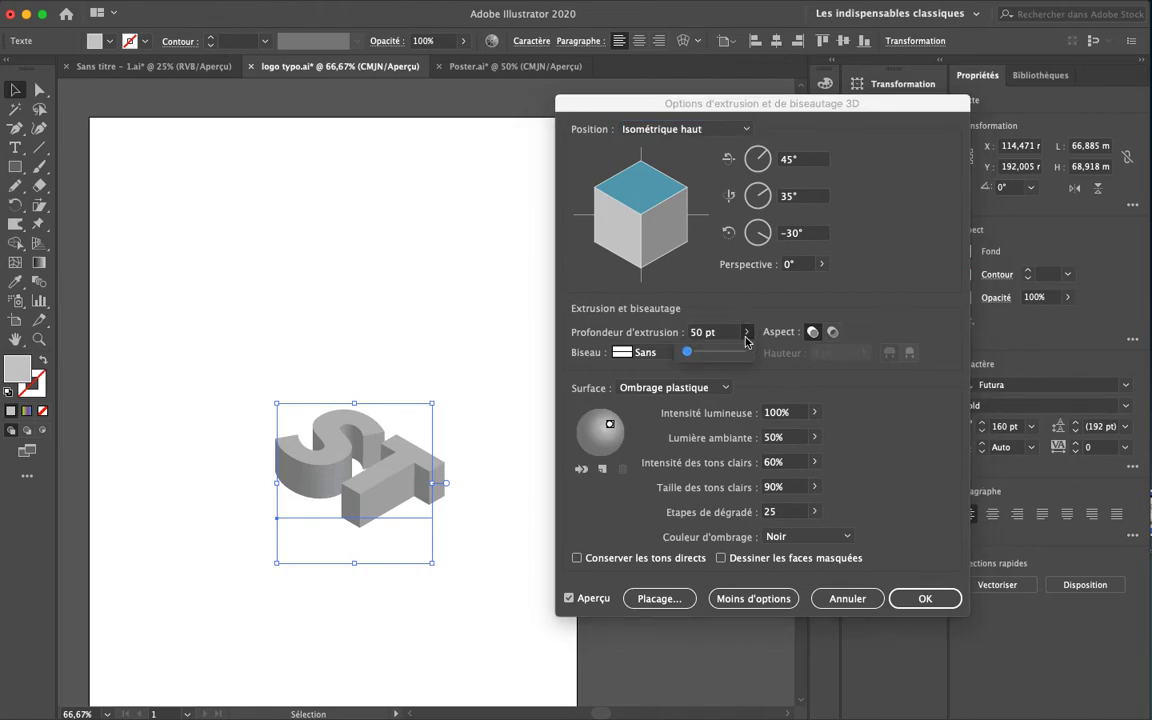
mouse_move(695, 356)
mouse_down()
mouse_move(740, 352)
mouse_move(688, 352)
mouse_up()
click(697, 333)
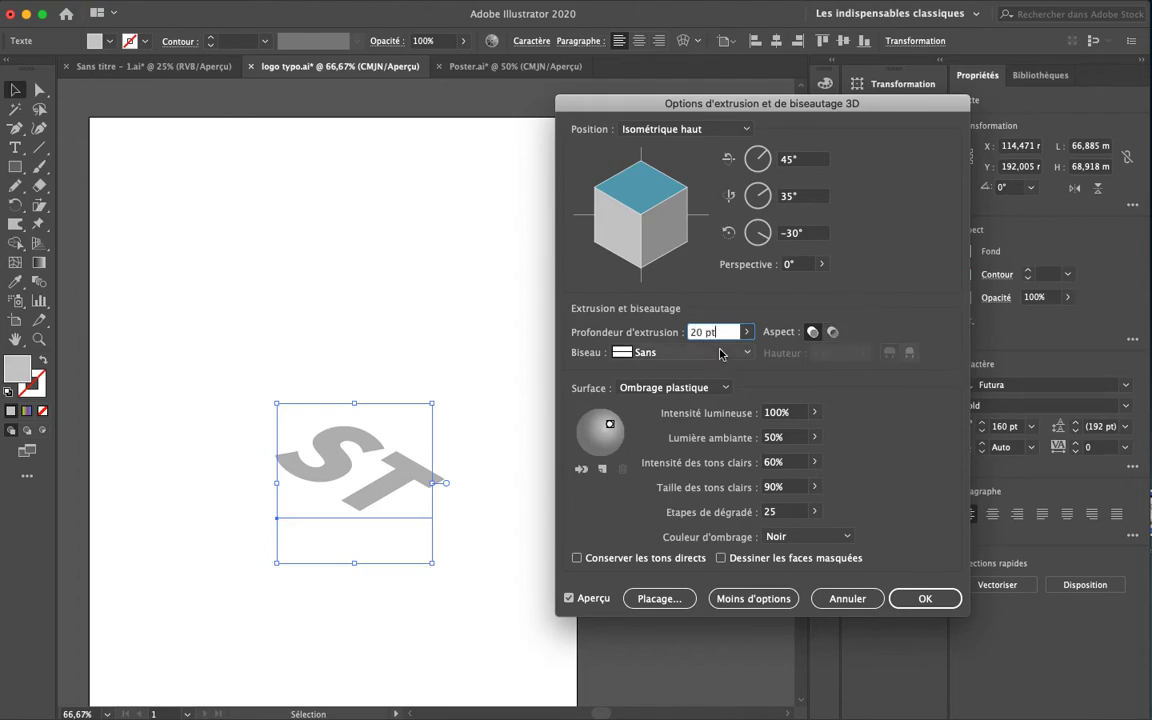
click(791, 265)
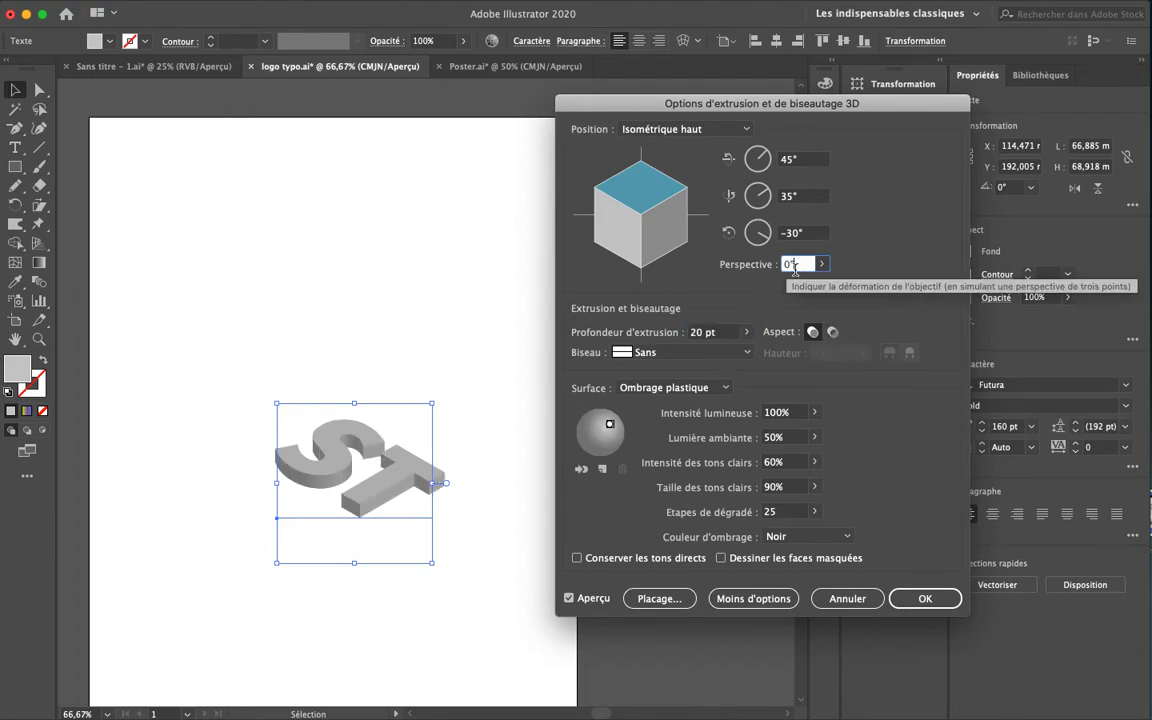
click(705, 332)
text(3)
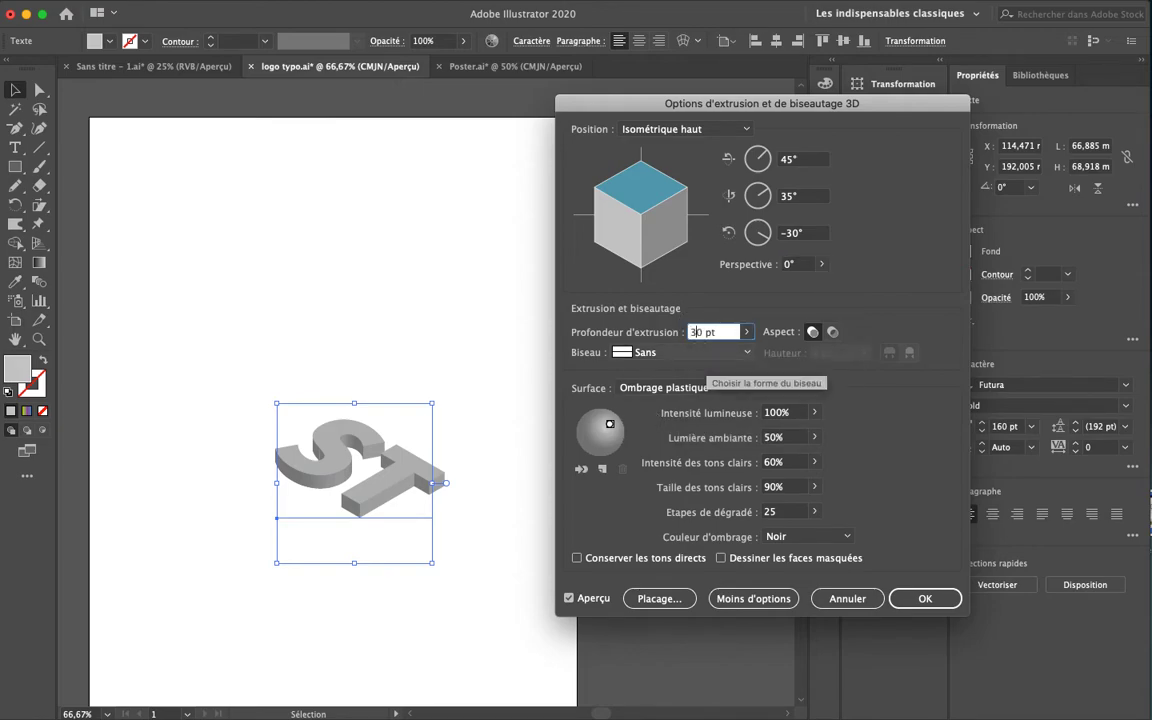
click(799, 264)
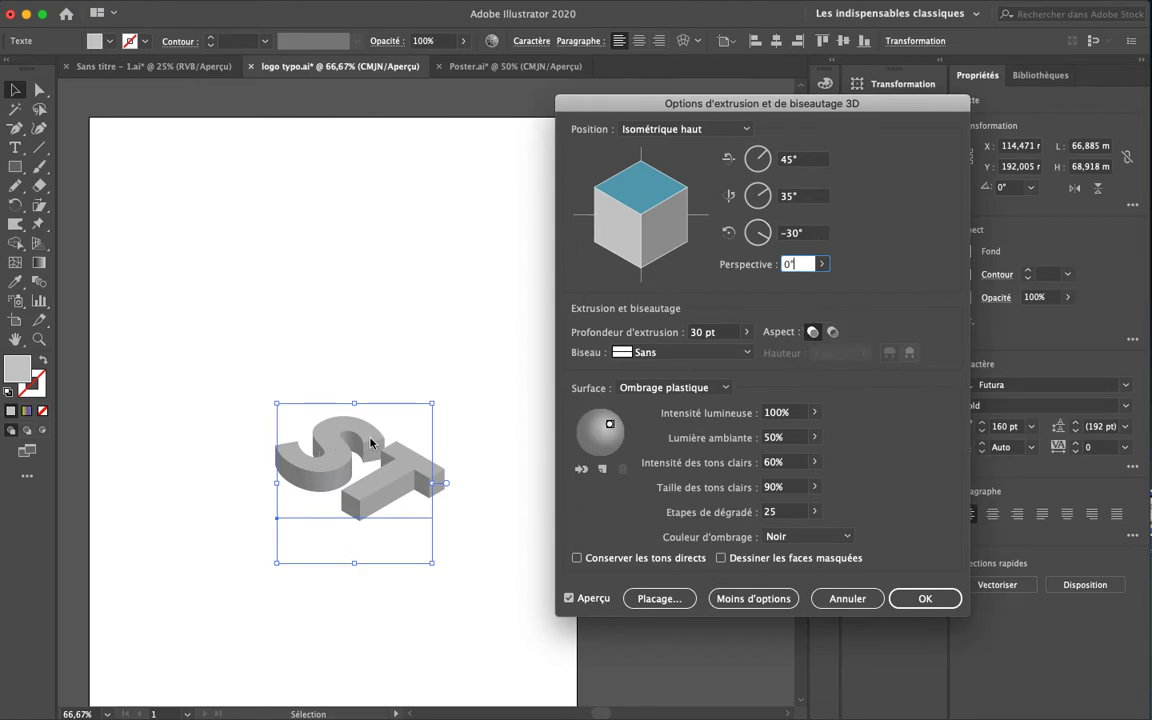
click(832, 332)
click(812, 332)
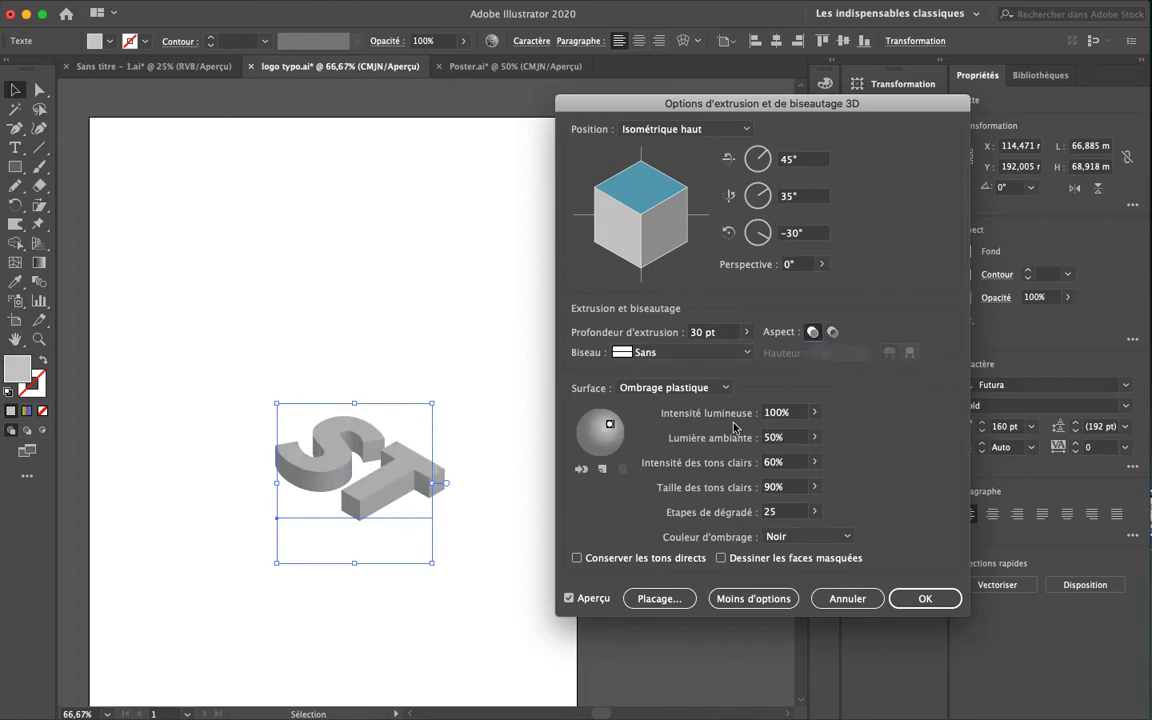
Apply the 3D extrusion, extend the text to read "ST !", and shift it about 14 mm left and 9 mm down
click(902, 600)
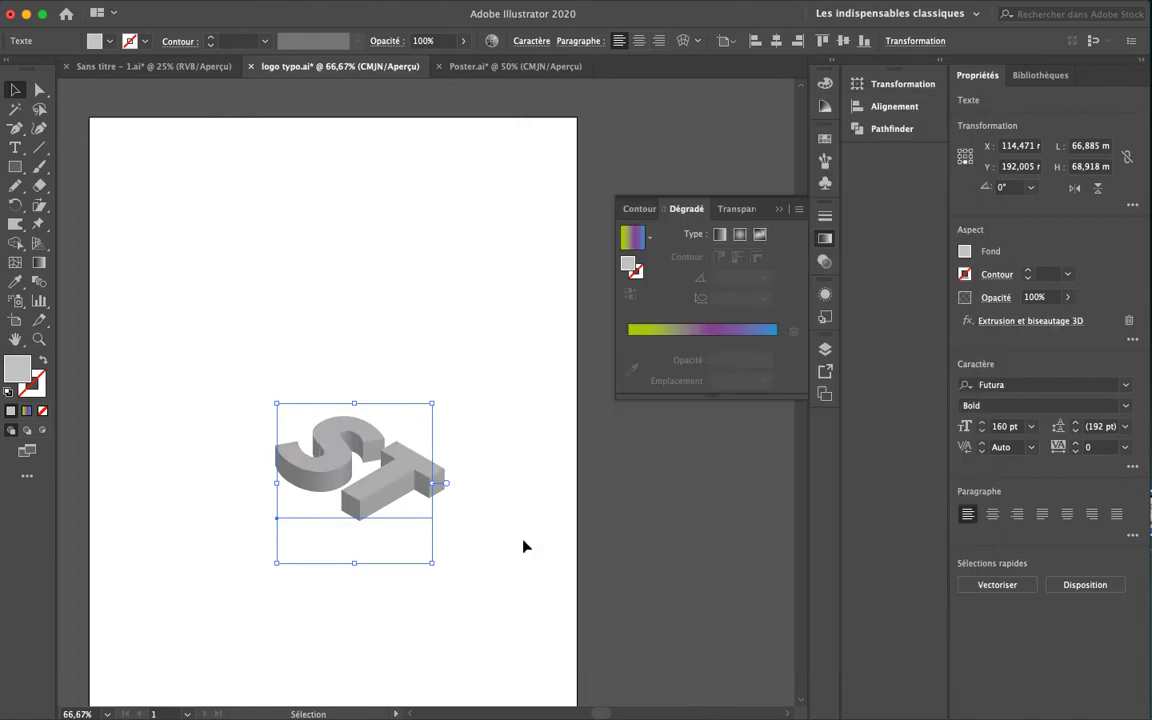
double_click(380, 506)
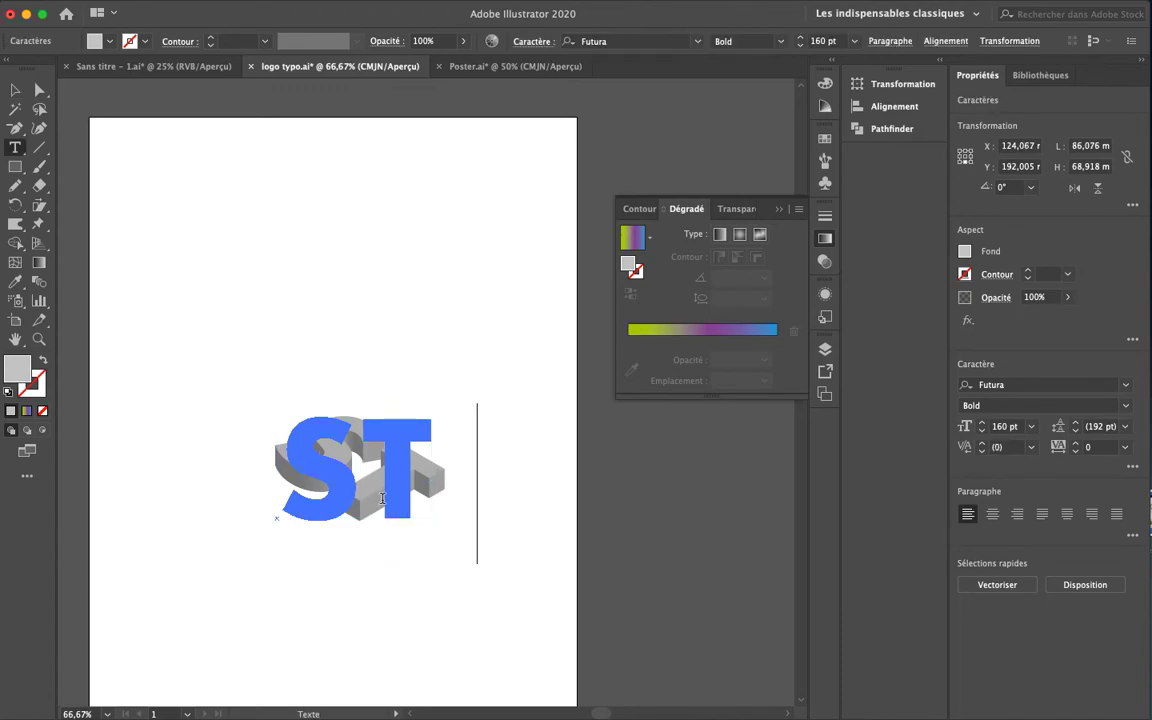
text(!)
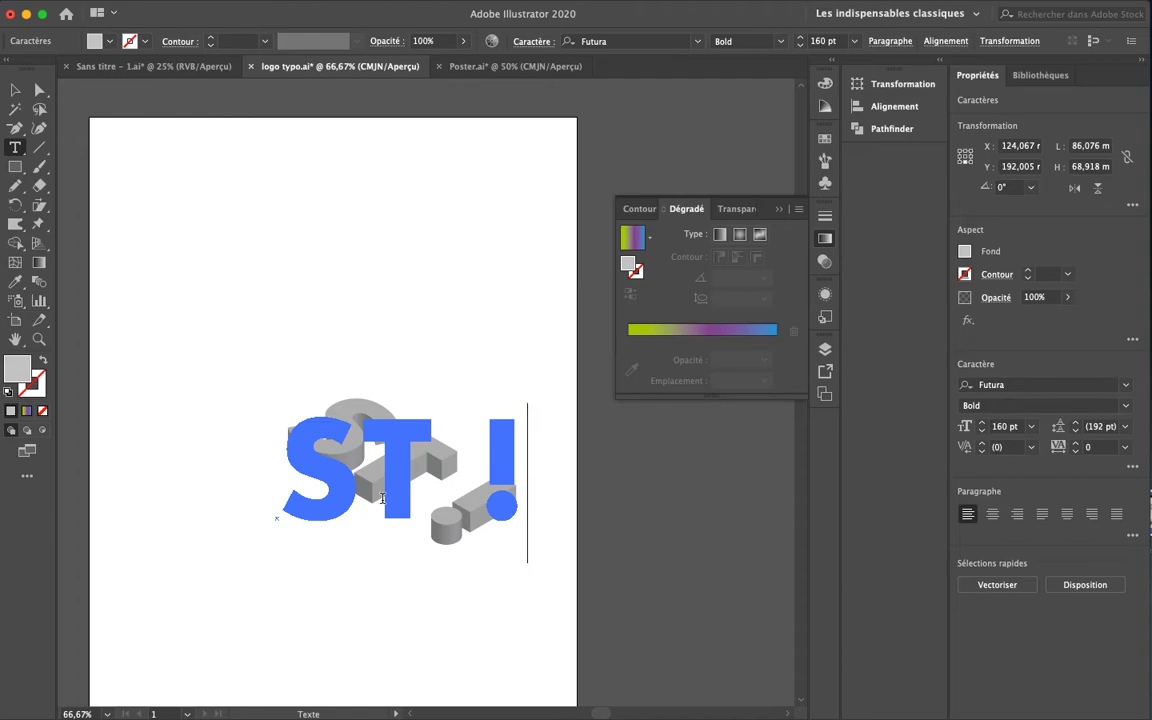
click(15, 90)
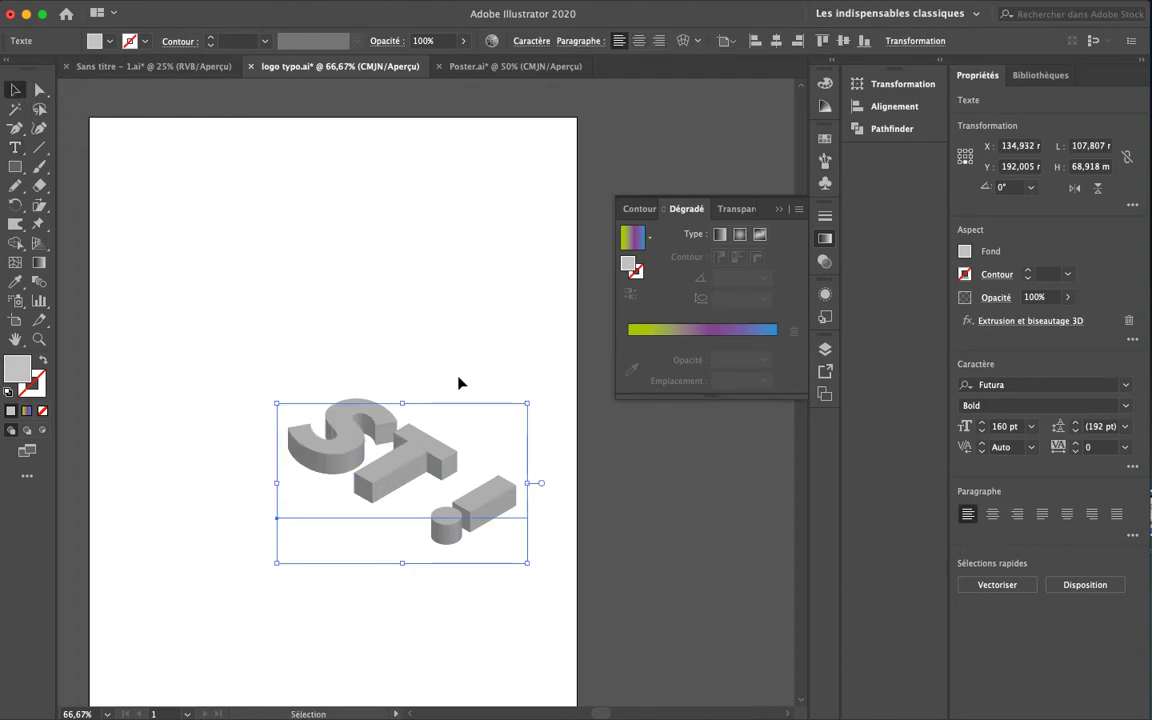
drag(449, 462, 418, 481)
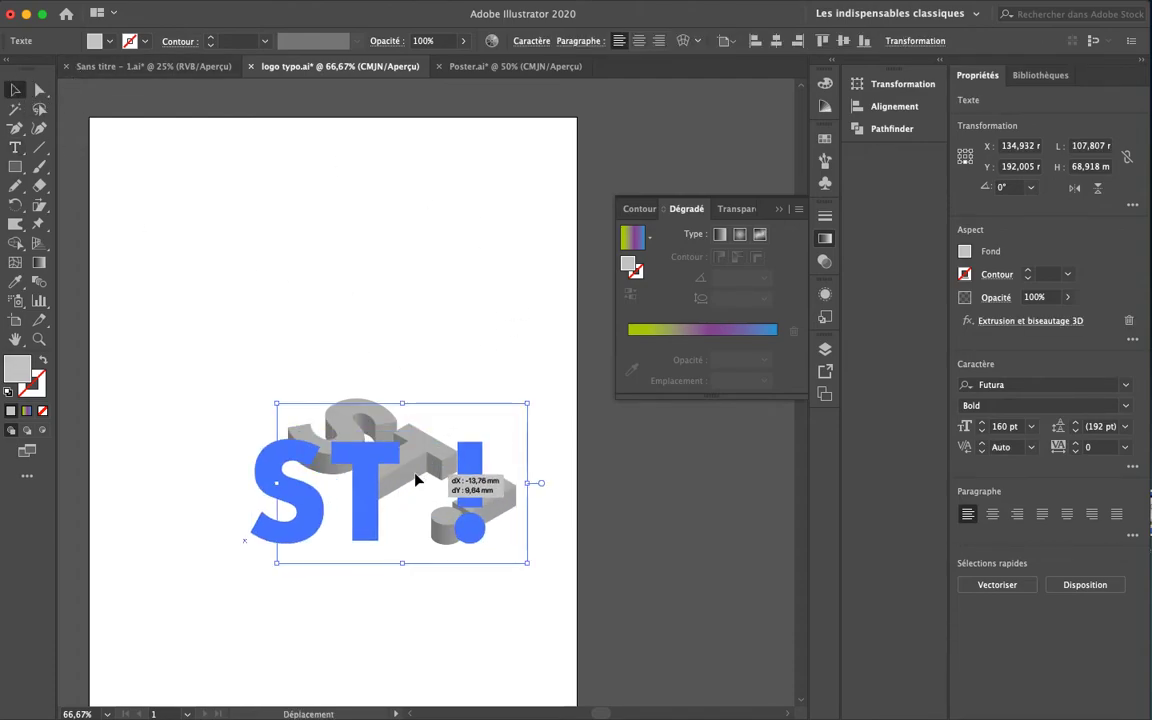
click(441, 345)
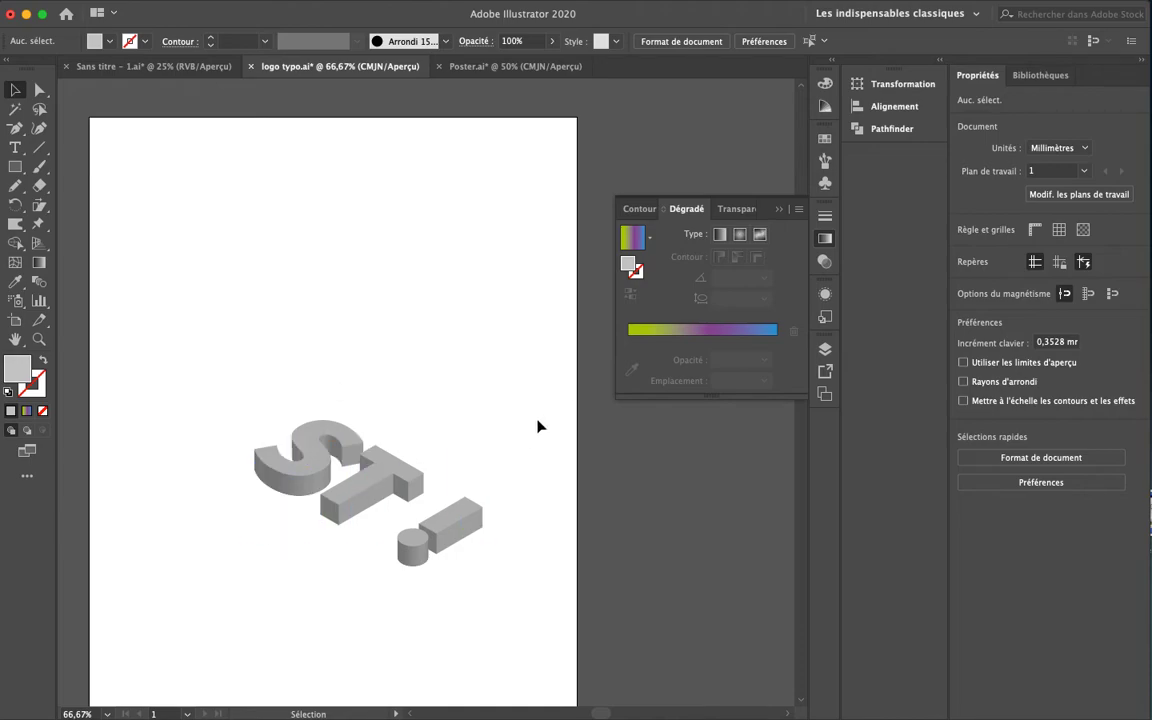
Expand the appearance of the extruded "ST !" text with Décomposer l'aspect
drag(516, 452, 358, 632)
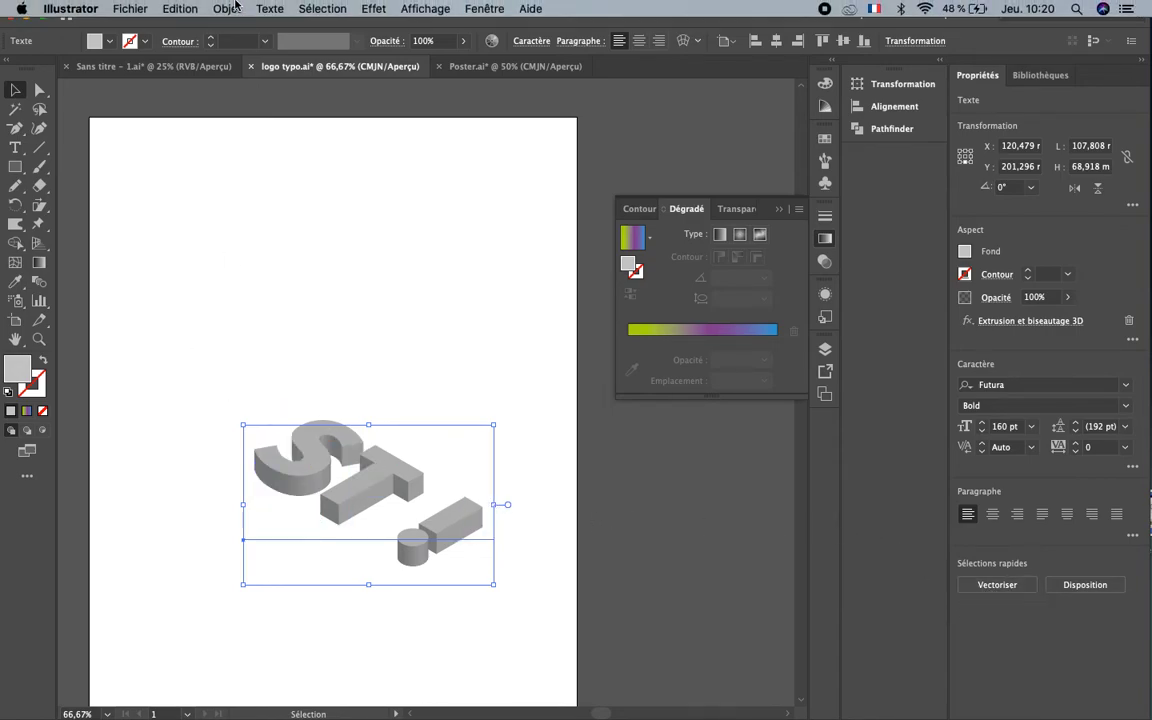
click(229, 9)
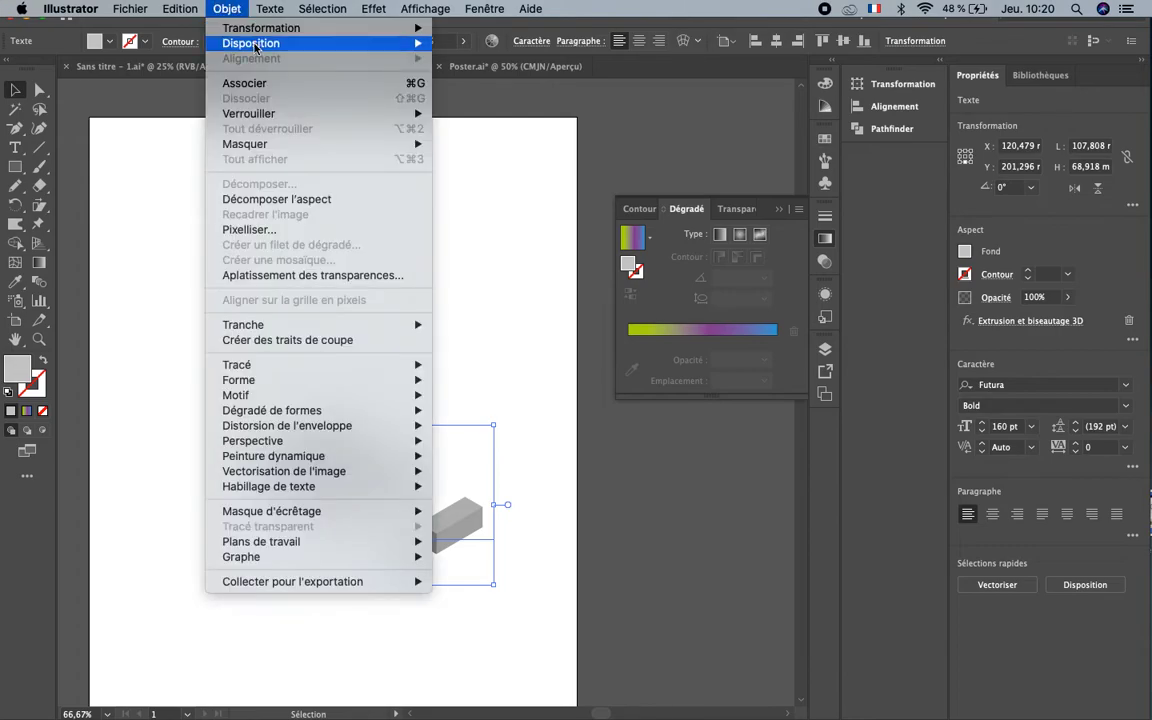
click(282, 201)
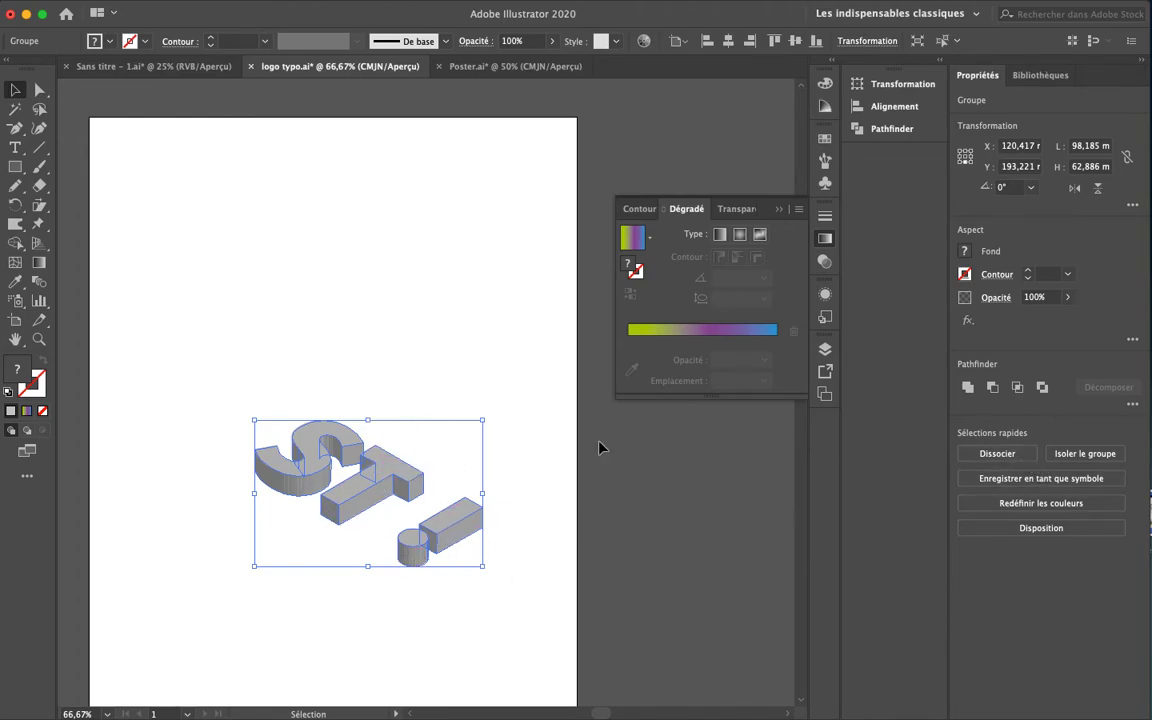
Ungroup the expanded "ST !" artwork twice to separate its faces into individual pieces, leaving nothing selected
click(451, 383)
click(365, 488)
click(1000, 454)
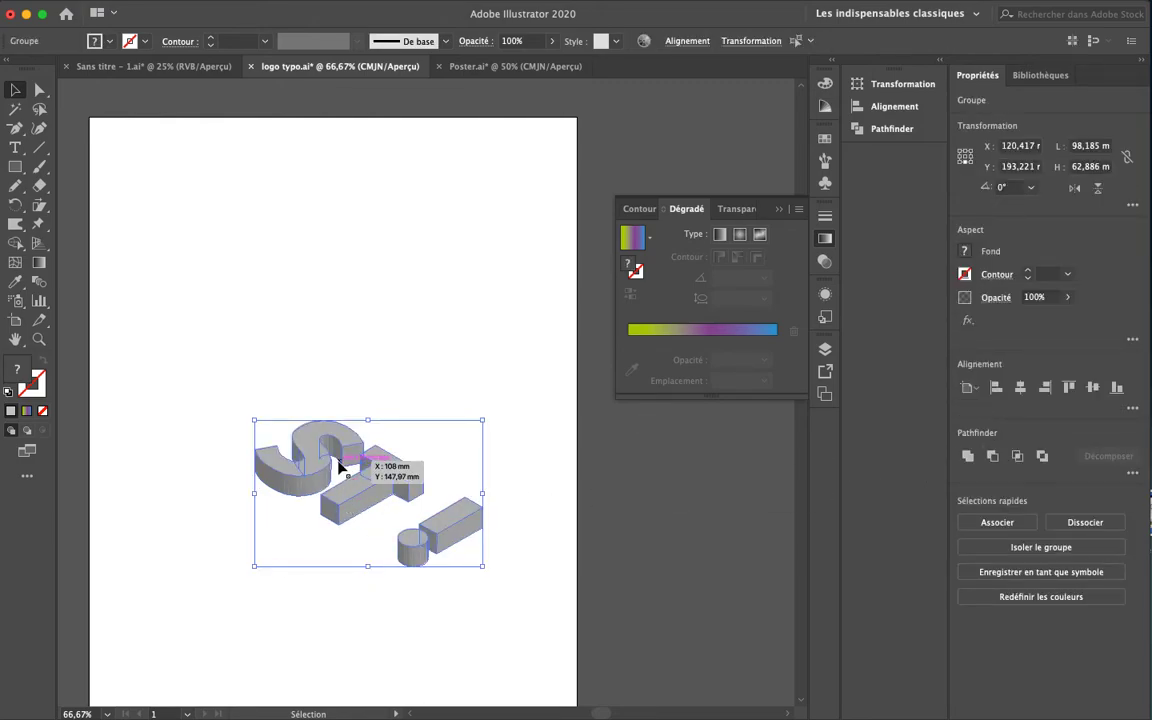
right_click(367, 468)
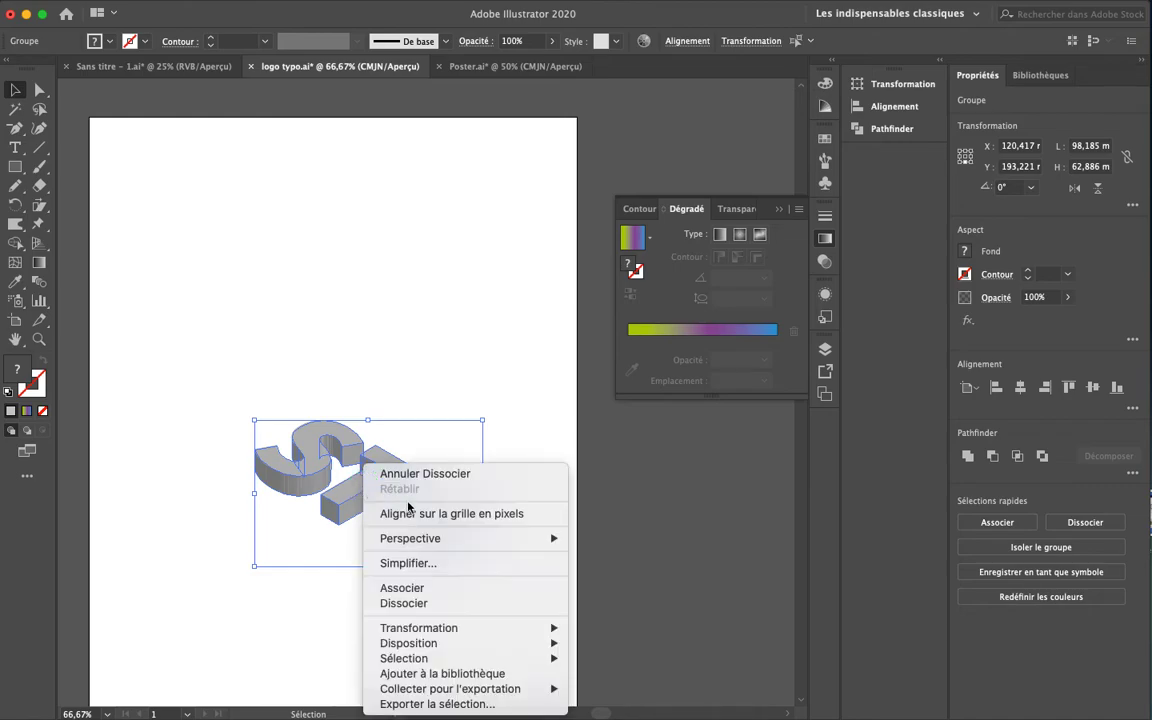
click(434, 602)
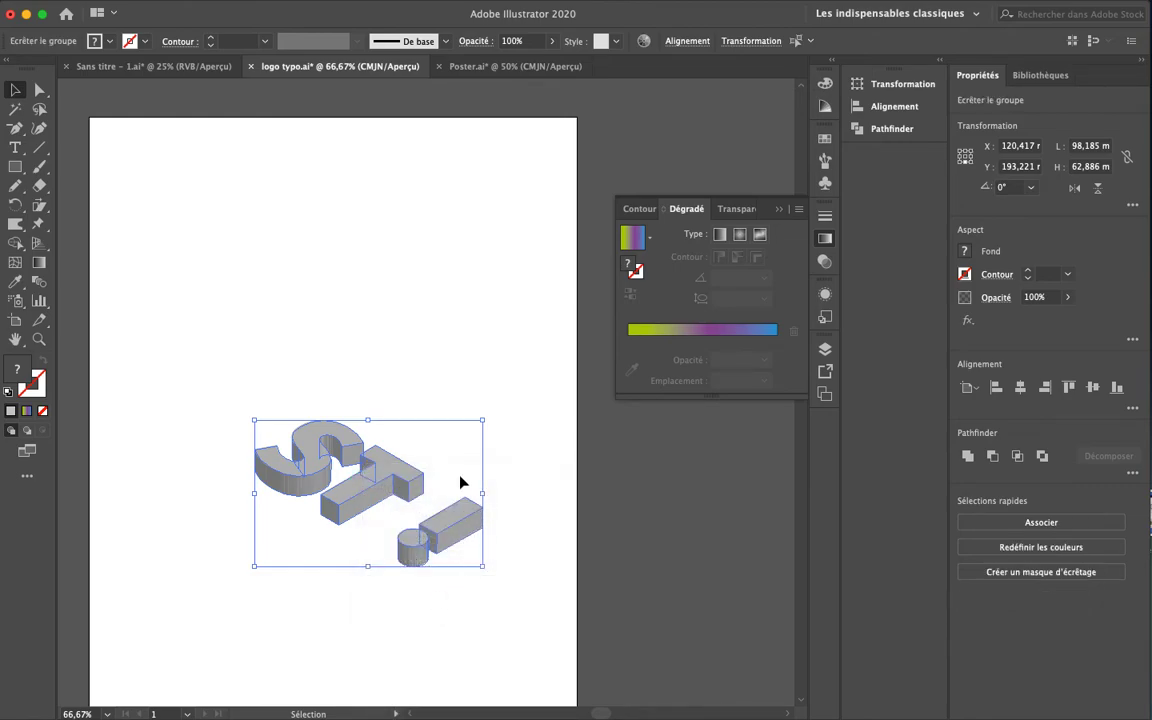
right_click(376, 486)
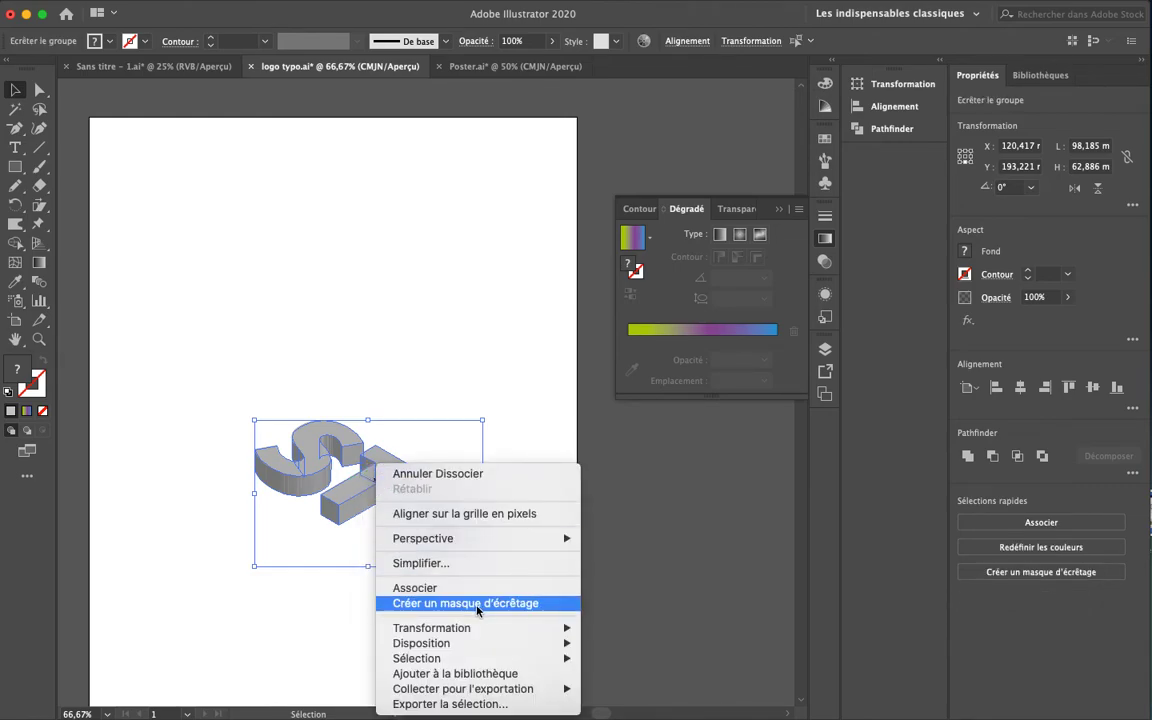
click(480, 370)
click(512, 373)
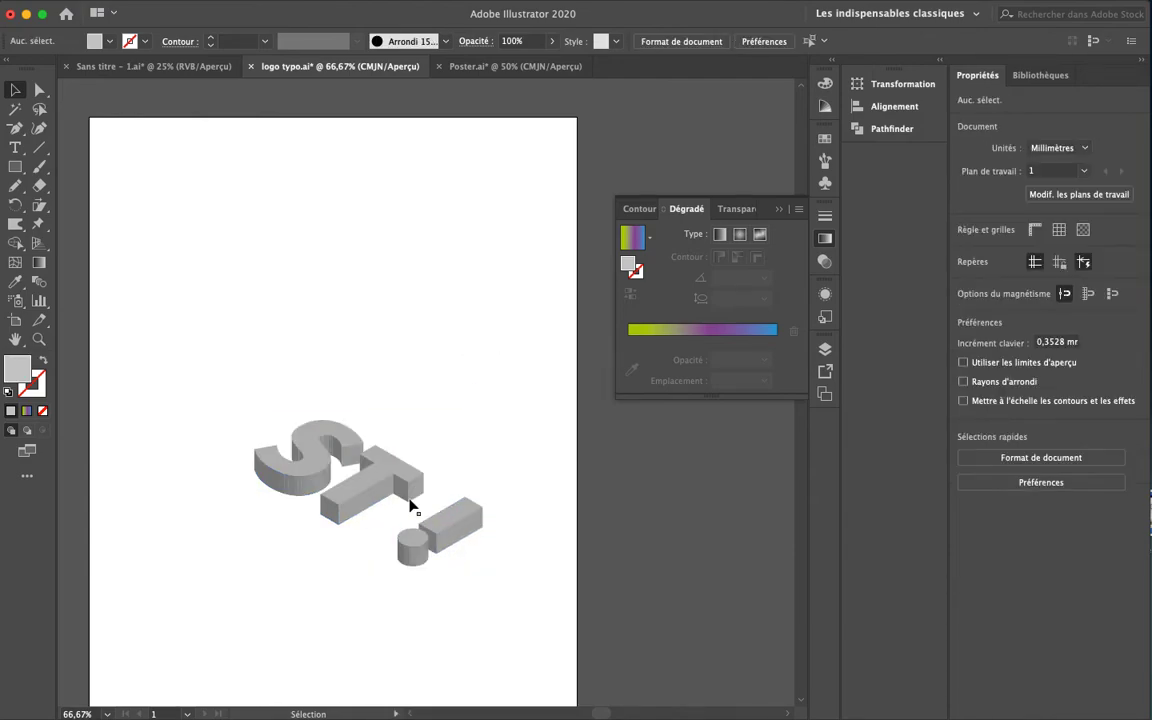
Examine the S's top face and the strips inside its outer side wall's clipping group using isolation mode
click(347, 436)
click(278, 438)
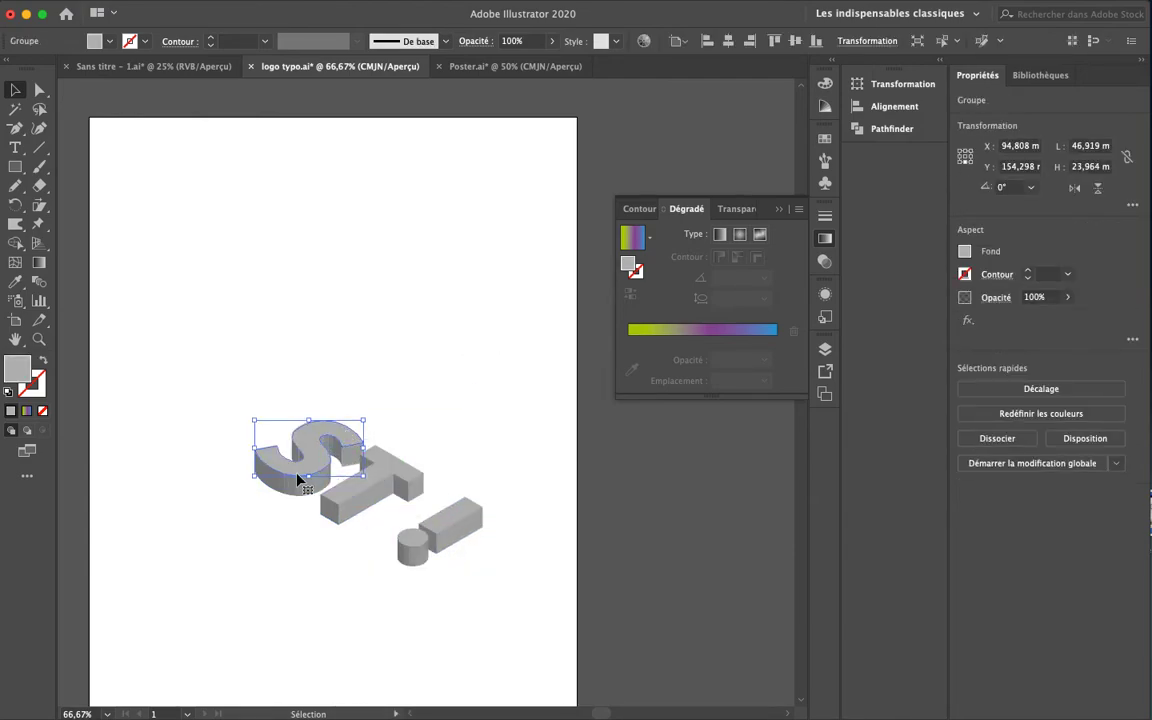
click(300, 490)
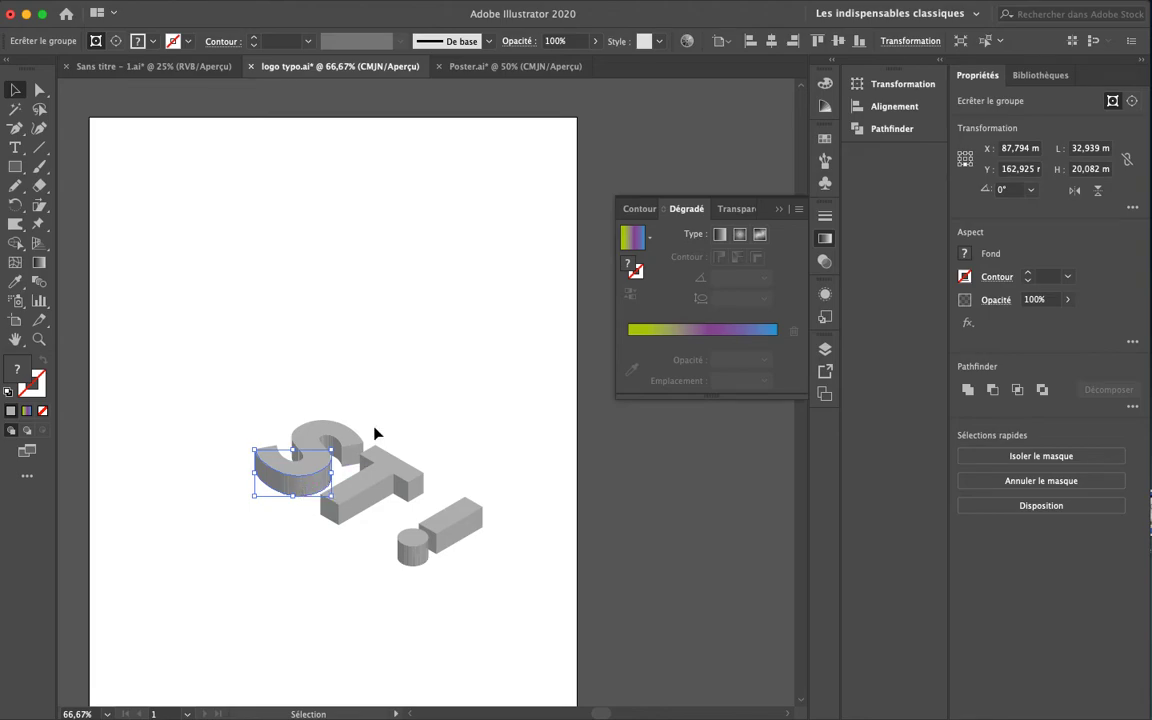
key(super+plus)
key(super+plus)
scroll(298, 424, down, 3)
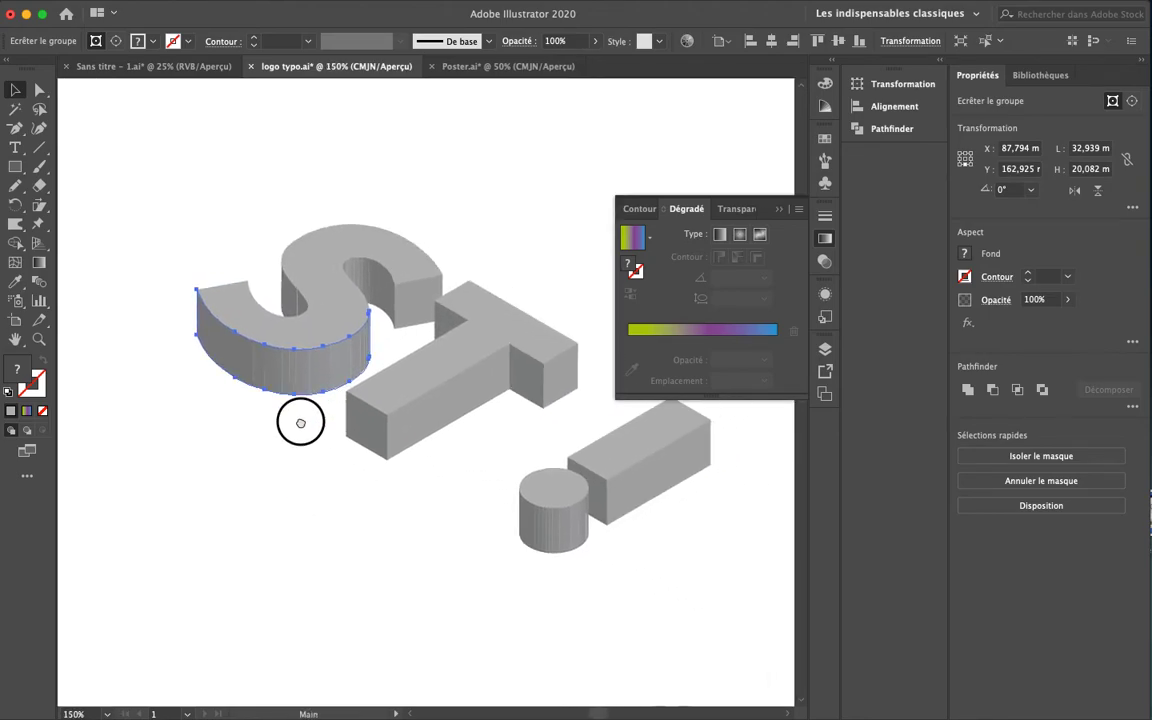
scroll(300, 430, up, 2)
right_click(298, 377)
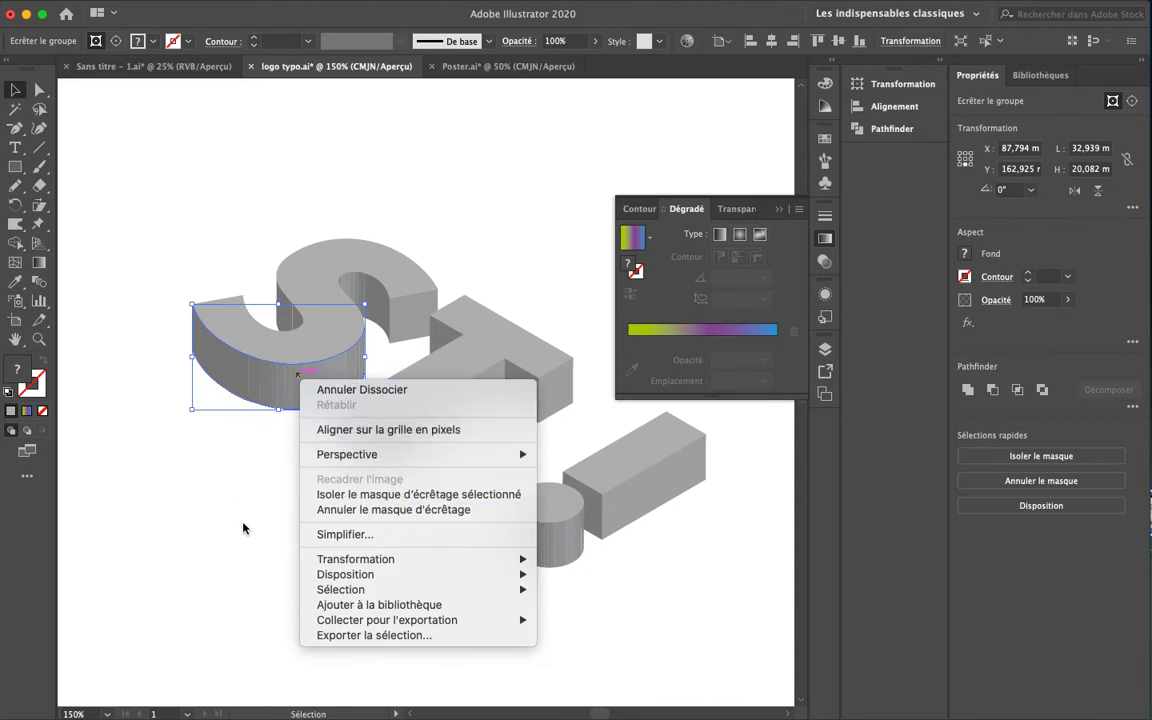
click(283, 427)
double_click(293, 393)
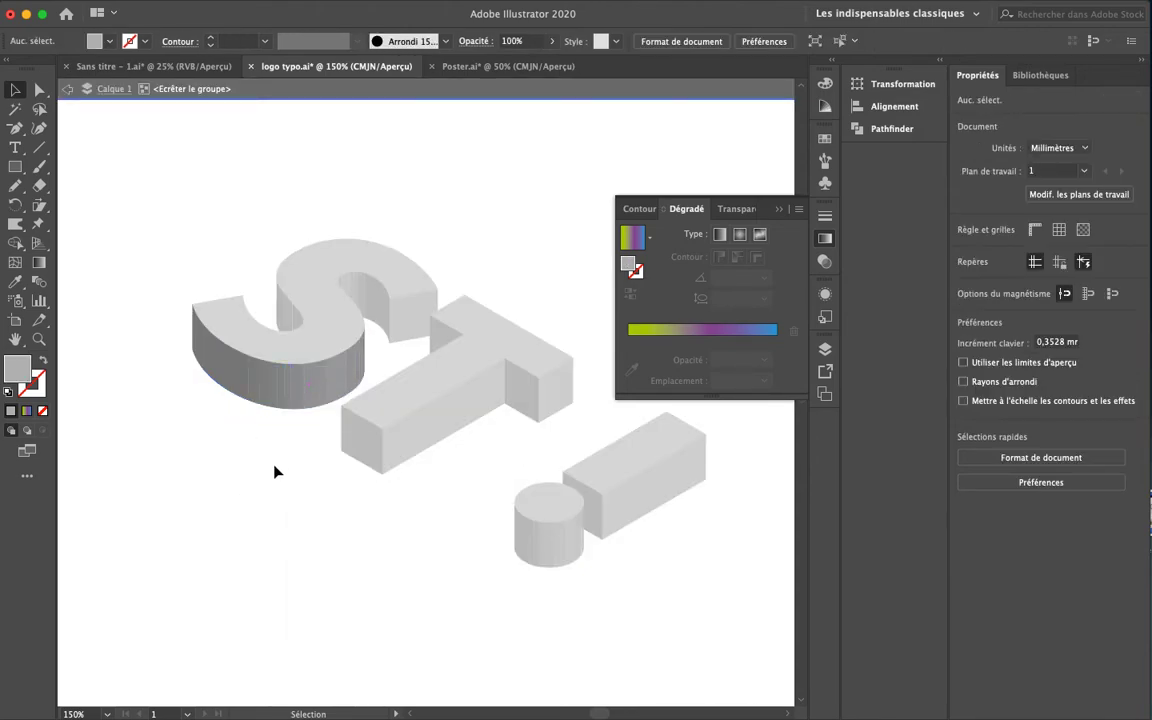
click(252, 378)
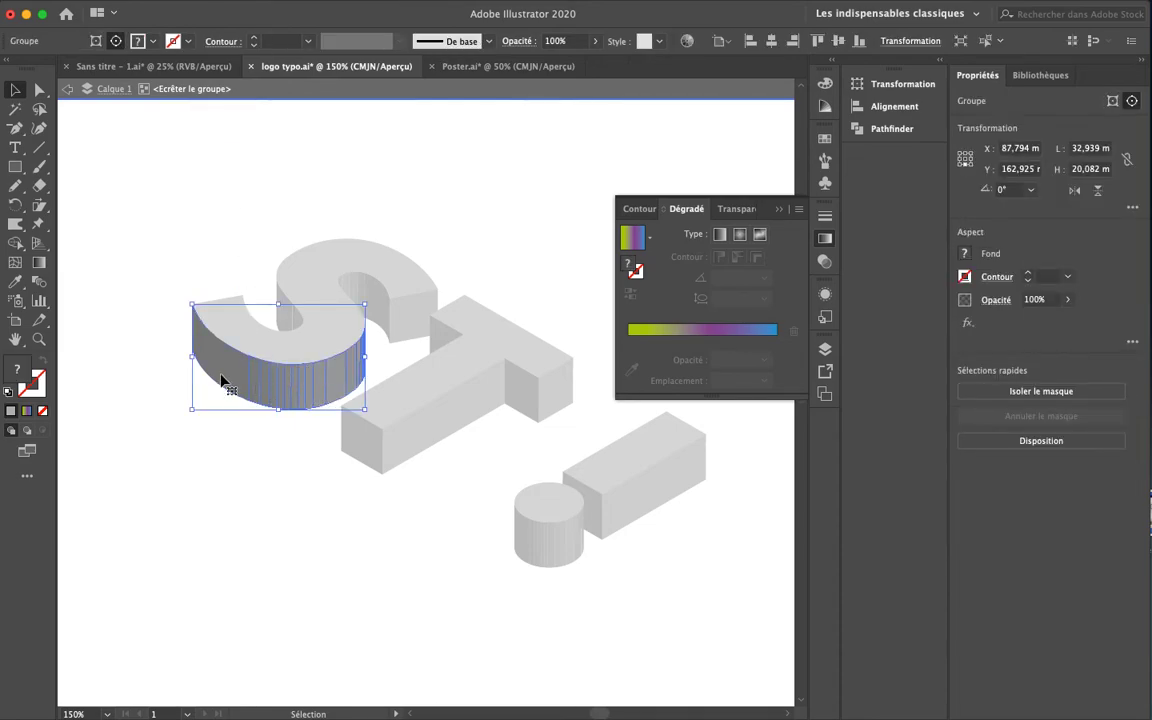
double_click(265, 455)
click(270, 496)
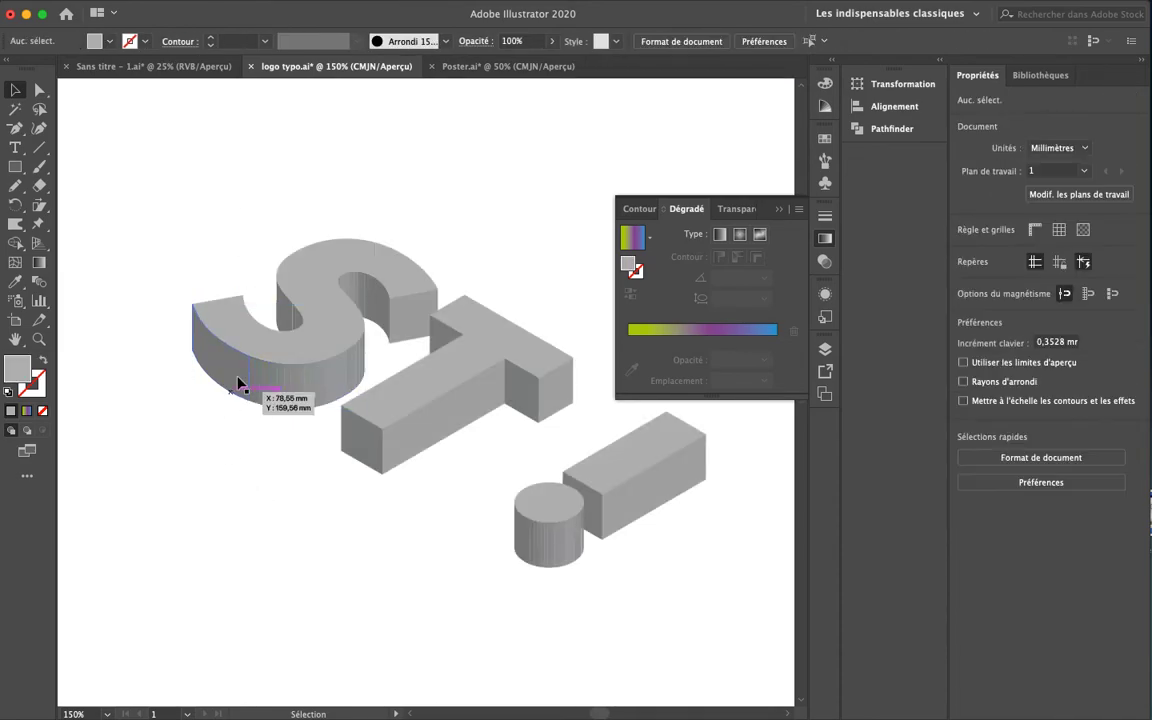
Unite the S's outer side wall, its two left inner wall pieces, and its right inner curve into solid shapes with Pathfinder
click(245, 377)
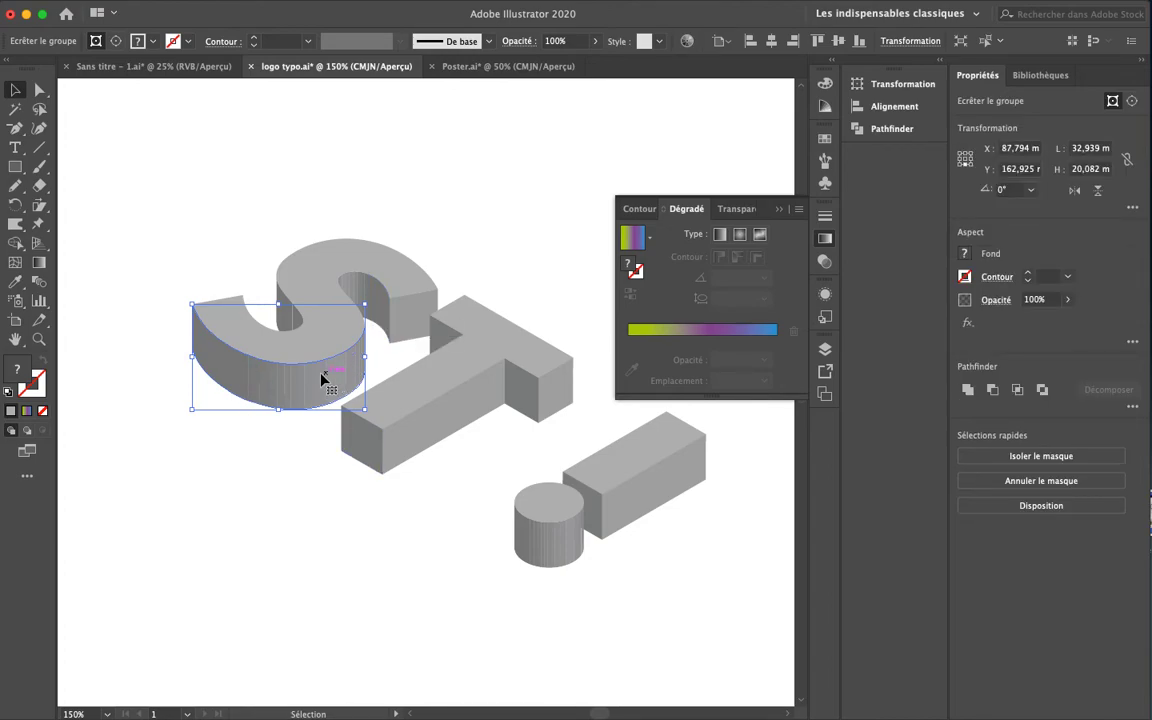
click(966, 392)
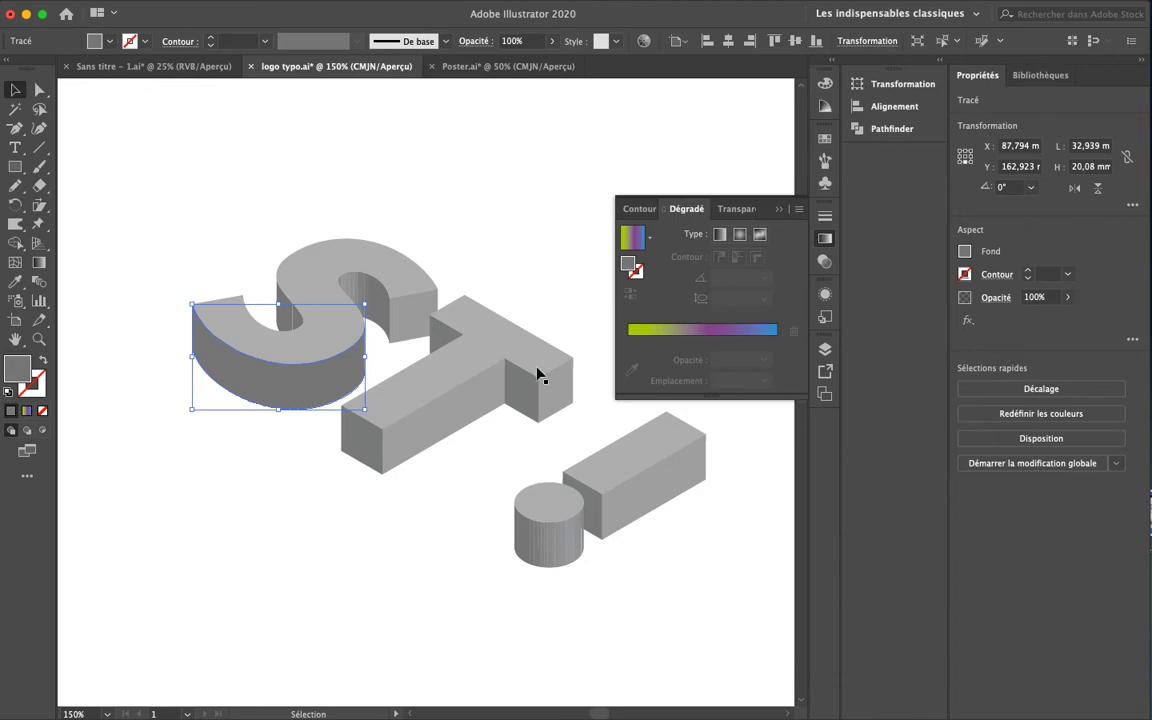
click(299, 324)
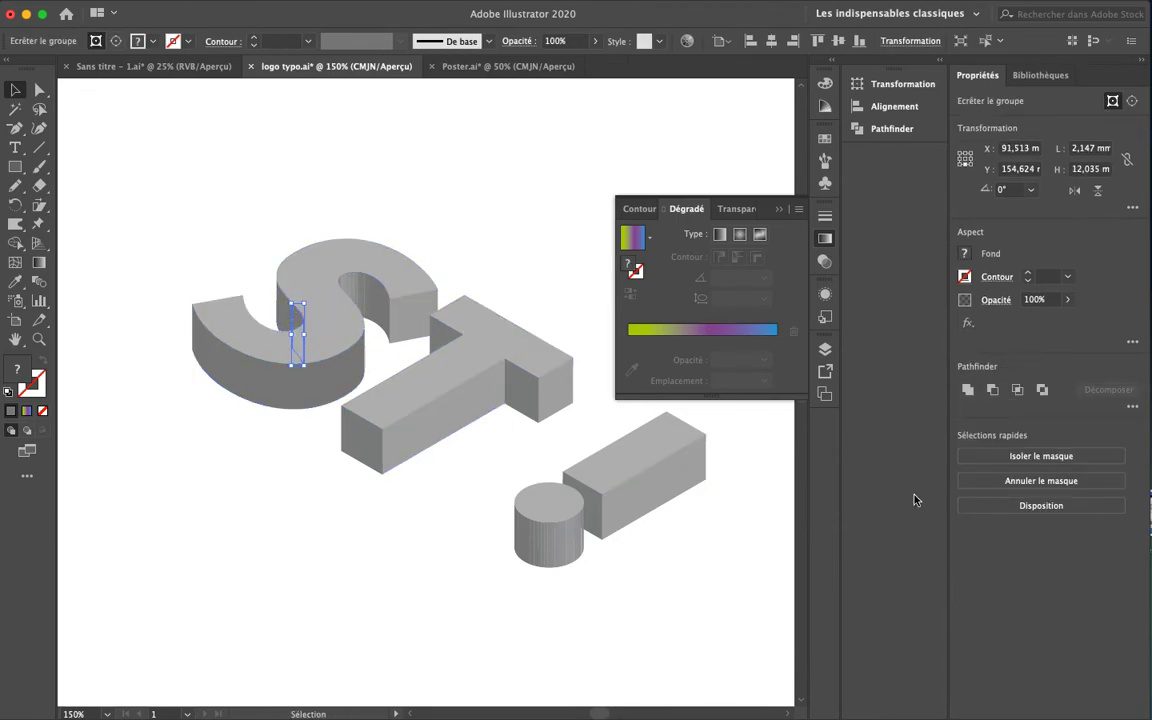
shift+click(279, 318)
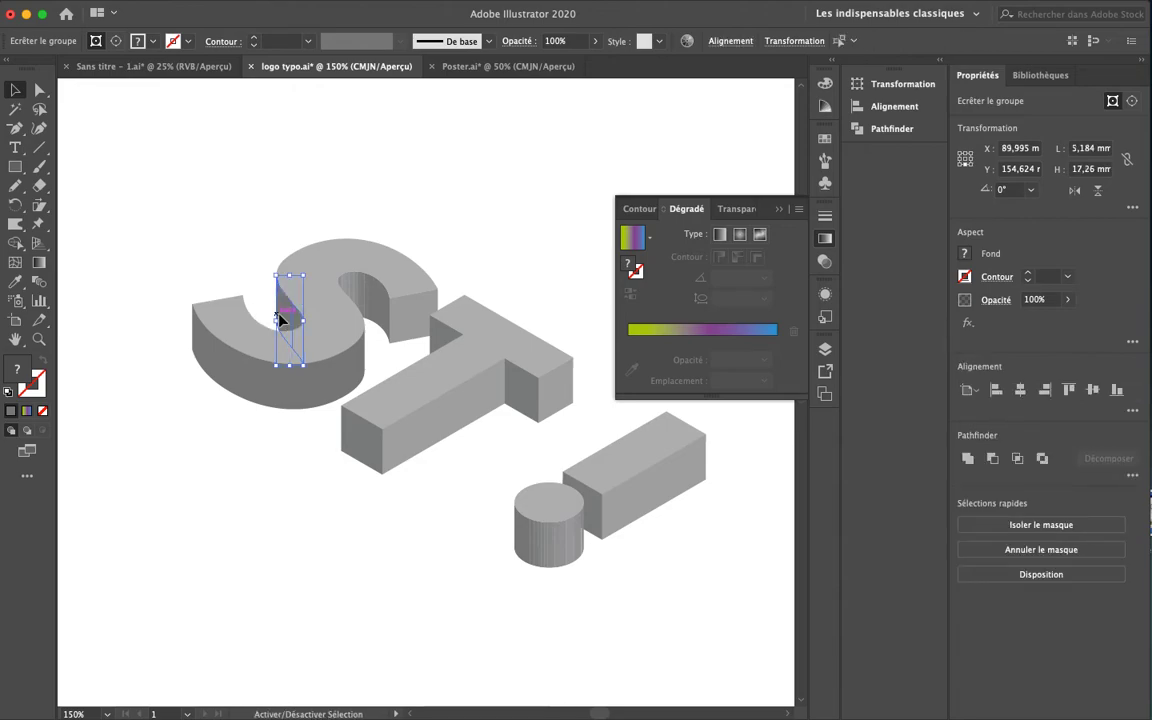
click(967, 458)
shift+click(380, 303)
key(super+7)
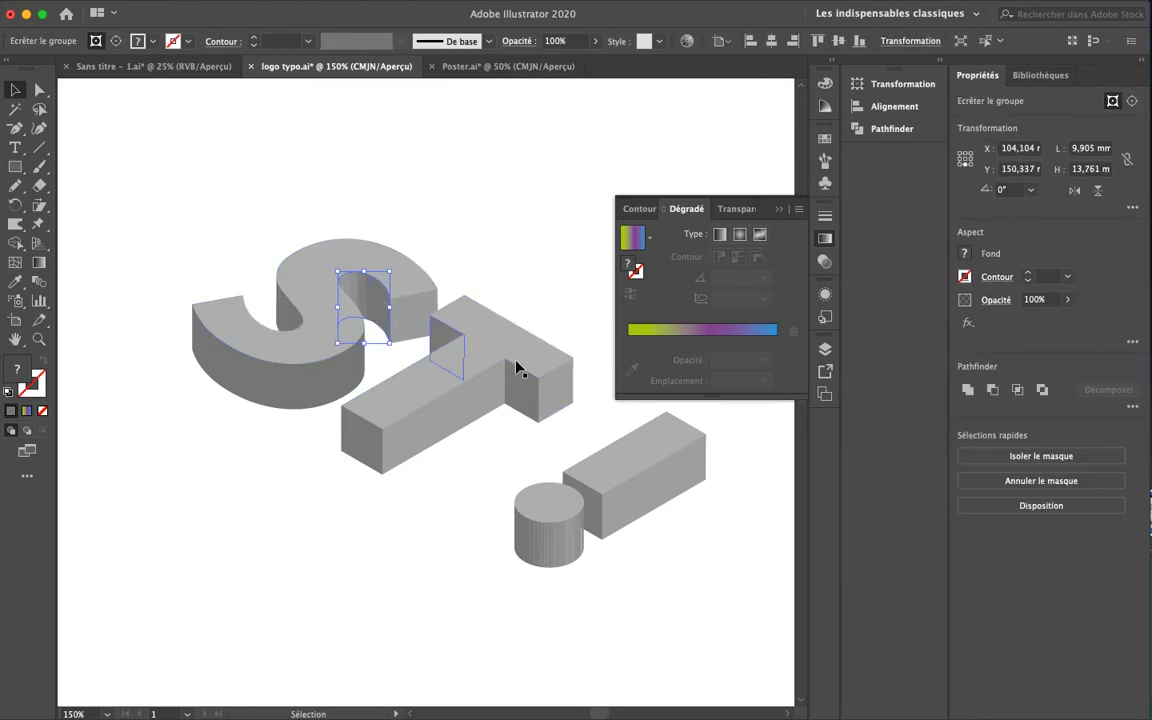
click(967, 387)
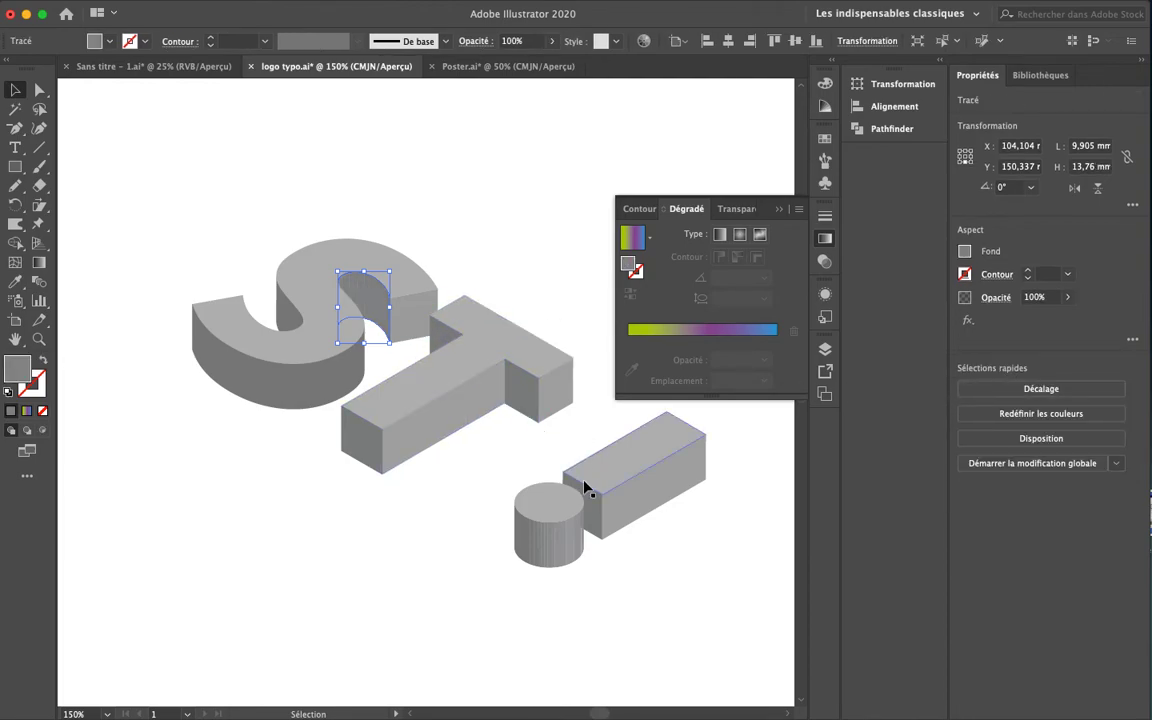
Unite the strips of the exclamation mark dot's side wall into one solid shape with Pathfinder
click(558, 543)
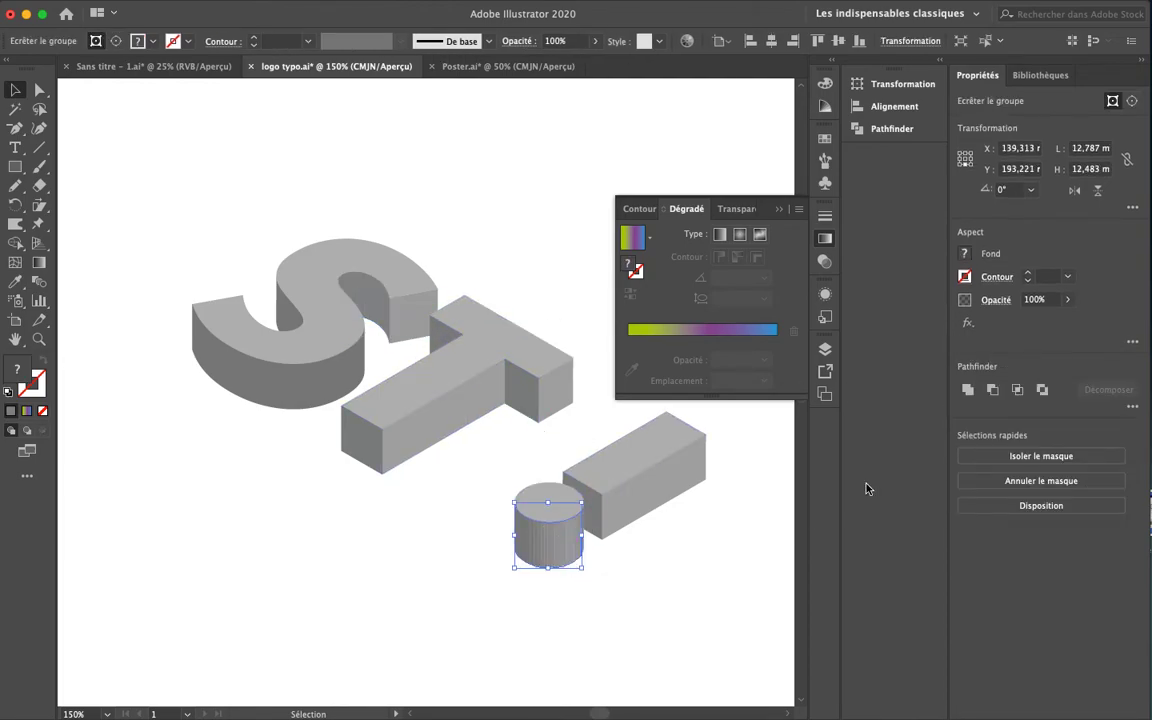
click(970, 393)
click(368, 535)
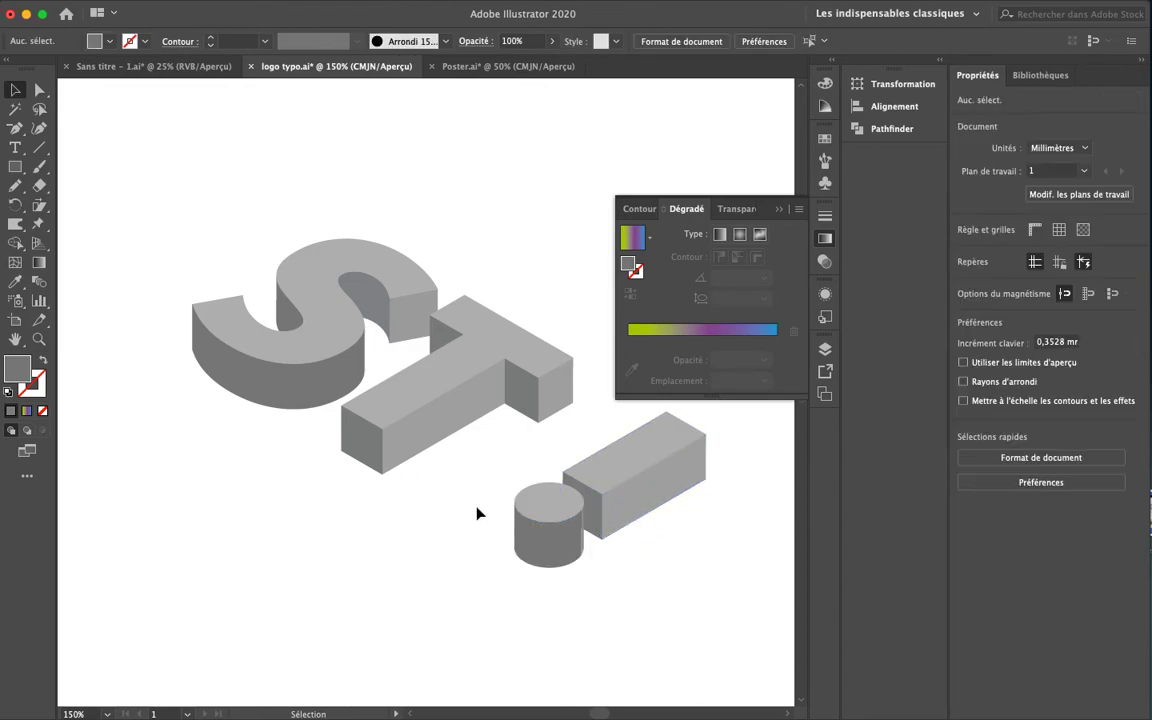
Duplicate the top faces of the S, the T and both parts of the exclamation mark about 43 mm above the originals
key(super+0)
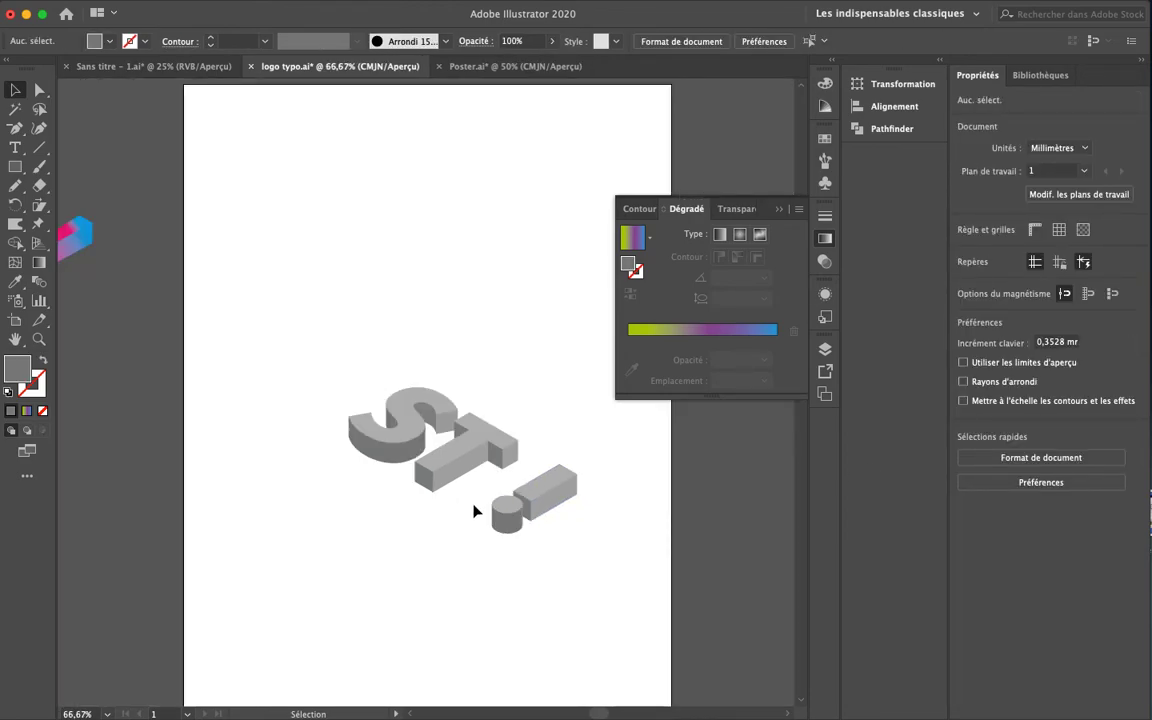
scroll(474, 511, up, 2)
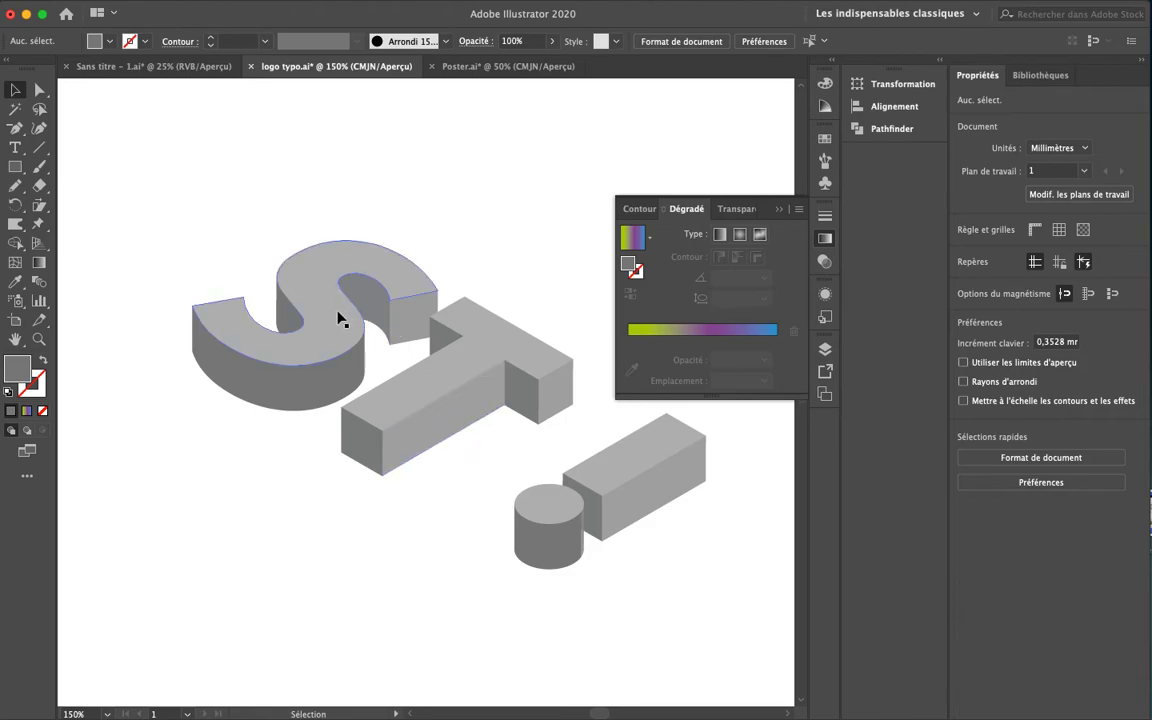
click(338, 318)
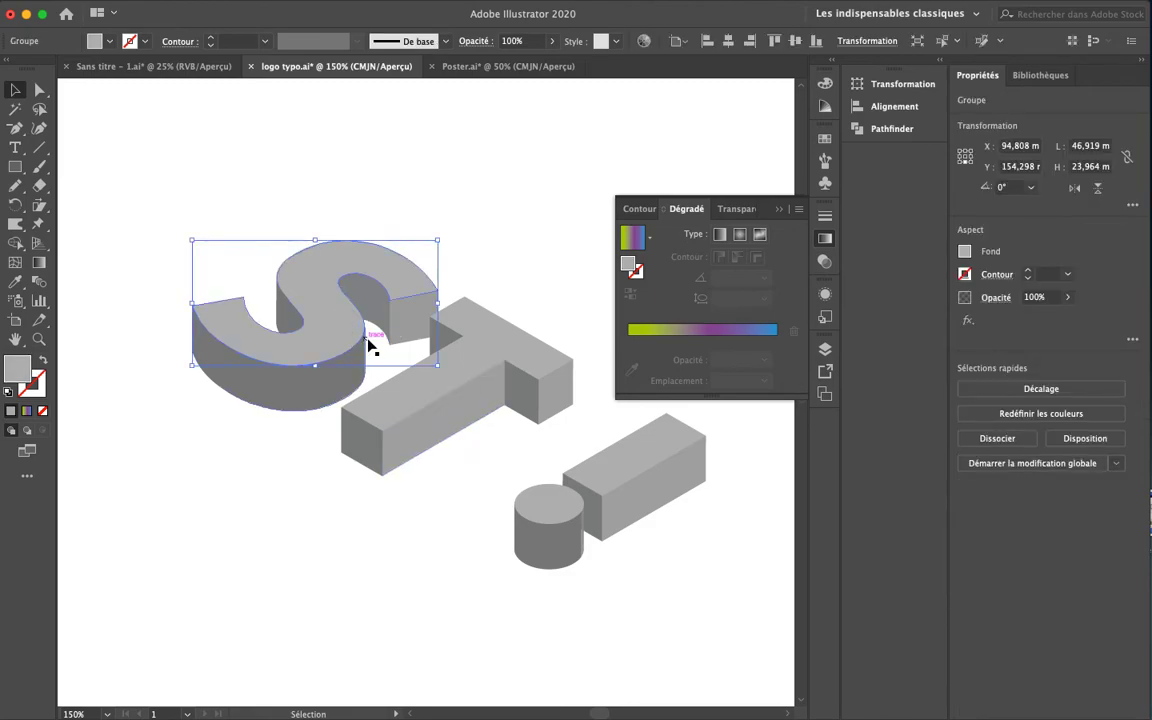
shift+click(440, 393)
shift+click(620, 474)
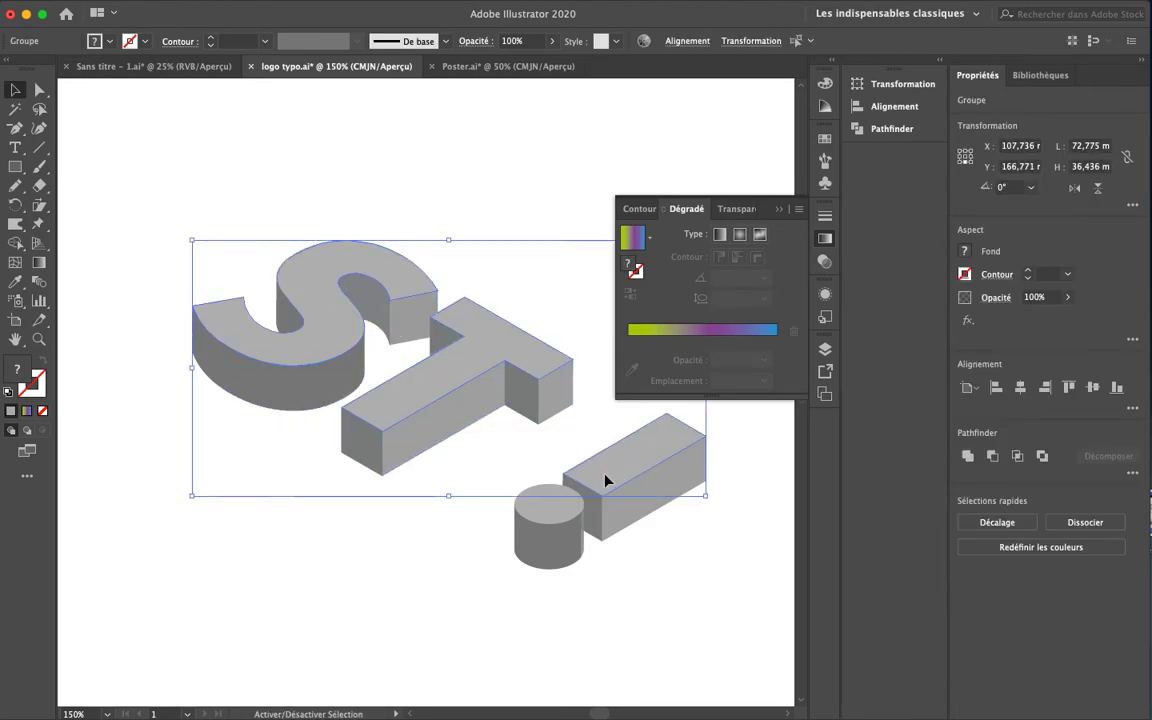
shift+click(550, 510)
key(a)
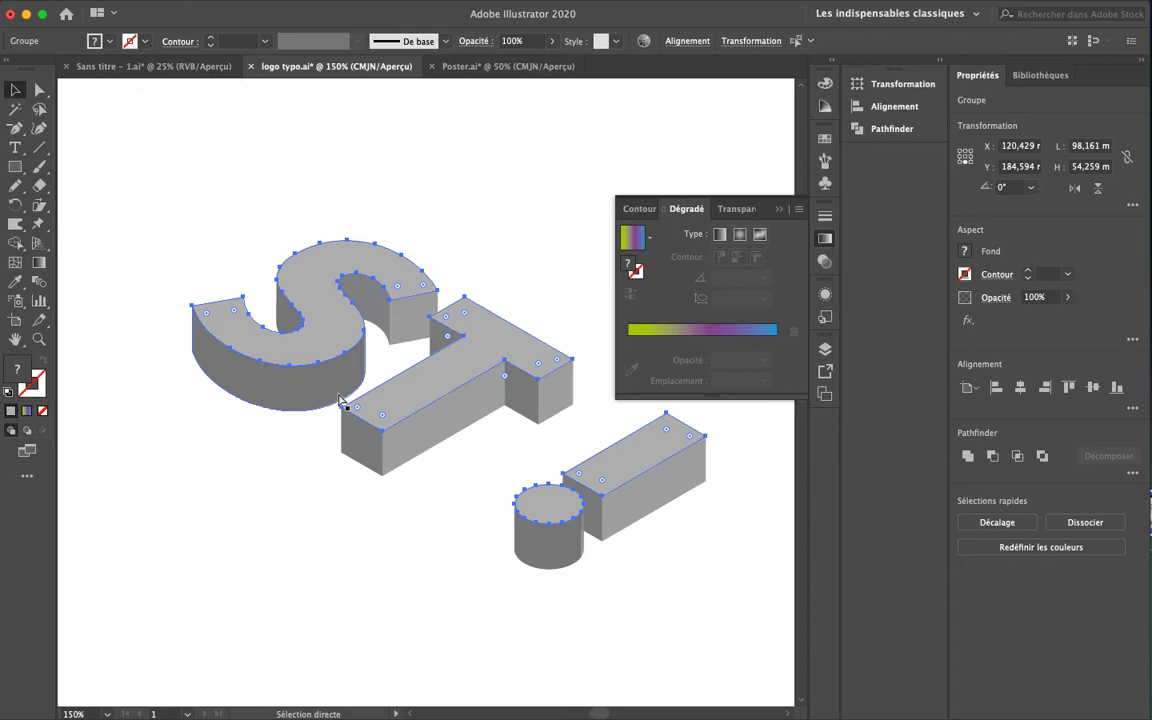
key(v)
drag(437, 388, 443, 159)
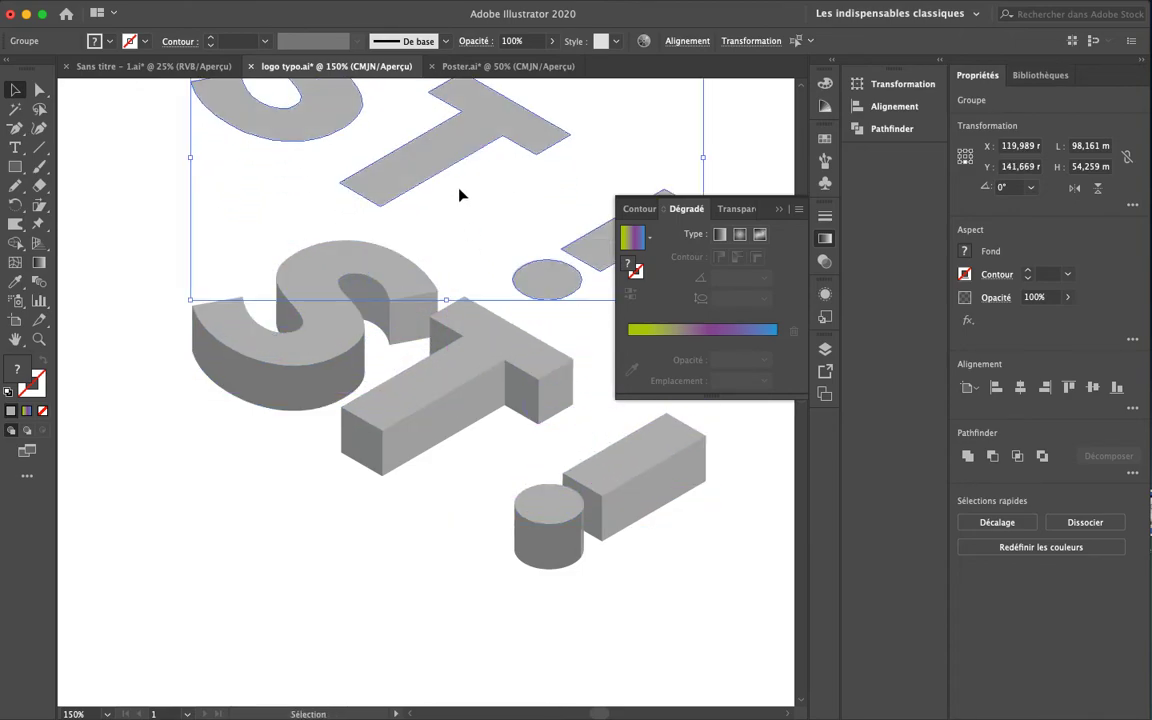
Move the duplicated top faces of the S, the T and both exclamation mark parts farther above the extruded originals
click(193, 489)
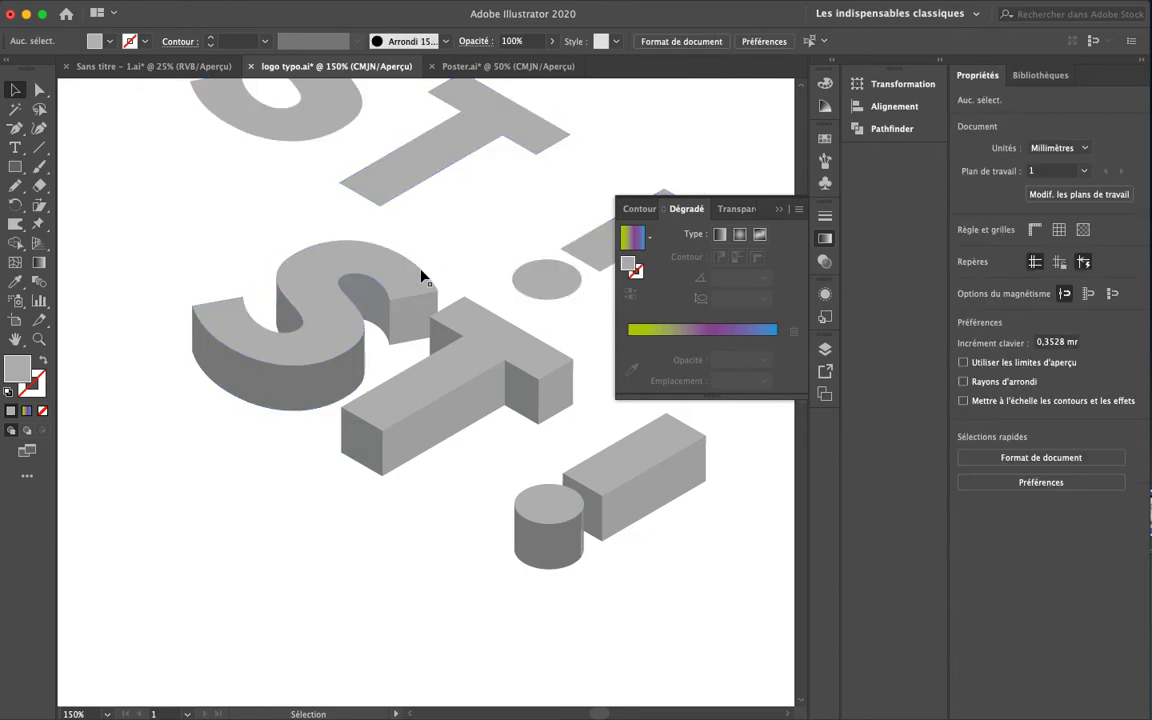
drag(368, 291, 313, 514)
drag(231, 209, 563, 459)
drag(390, 365, 464, 257)
scroll(481, 483, down, 5)
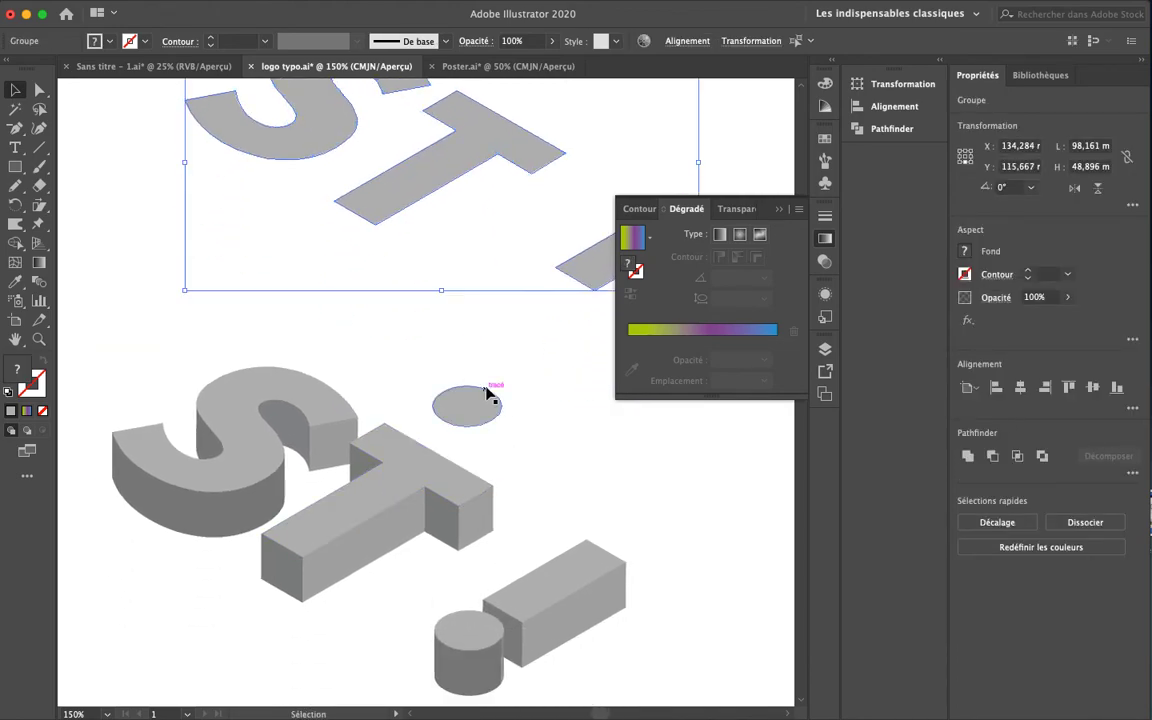
drag(570, 265, 496, 372)
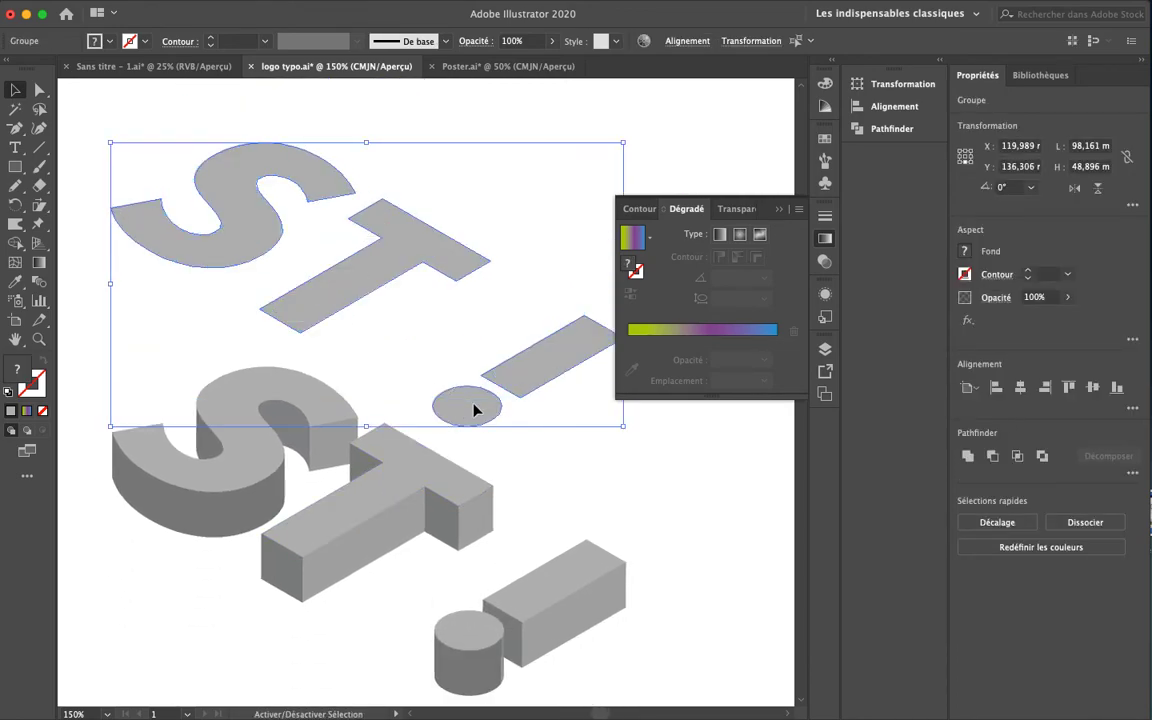
key(super+z)
click(560, 445)
drag(406, 524, 509, 355)
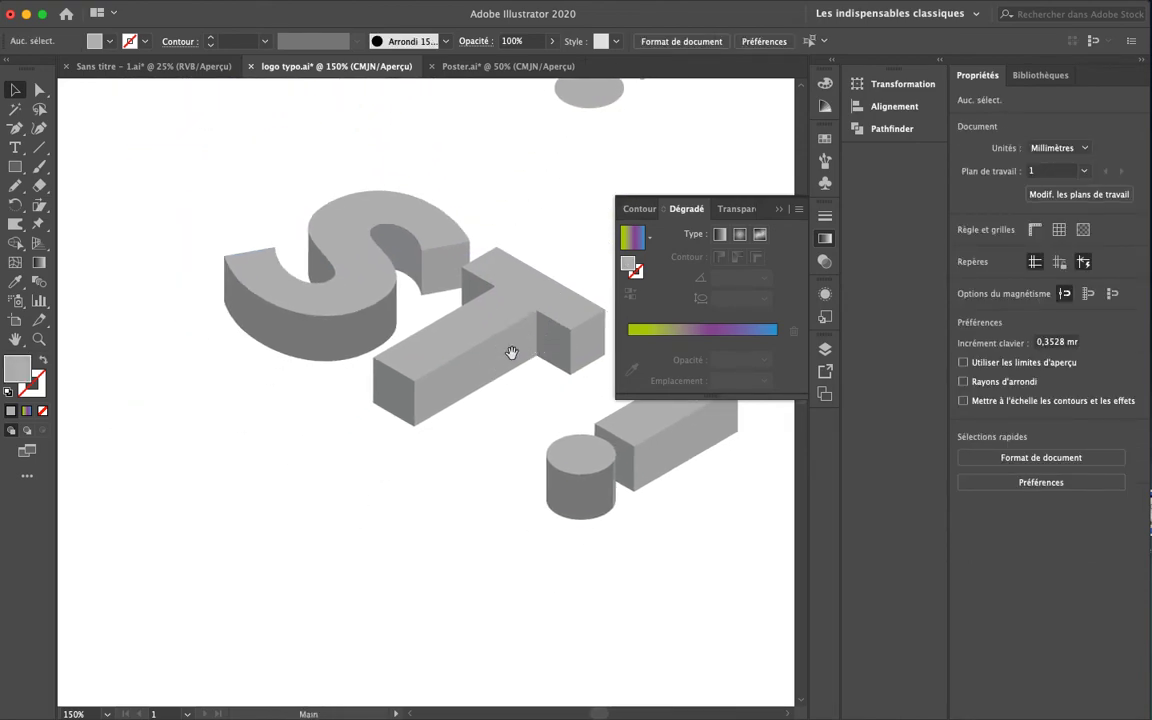
Fill the original top faces of the S, the T and both exclamation mark parts with the green-purple-blue linear gradient
click(350, 245)
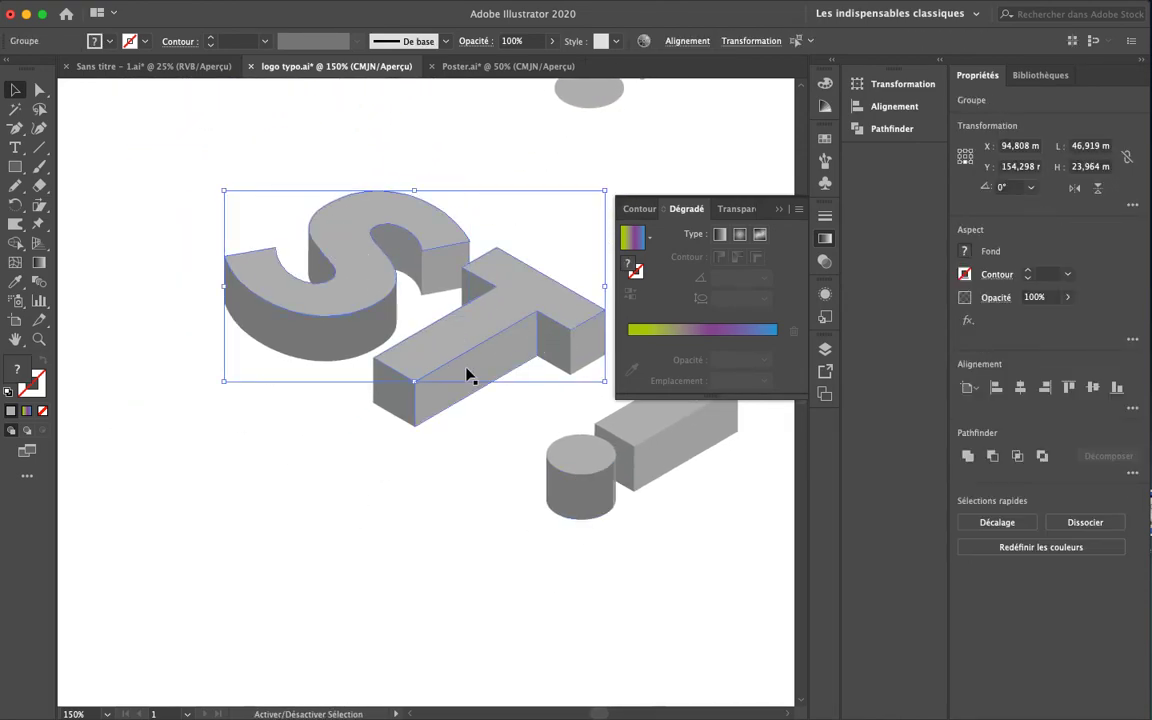
shift+click(581, 463)
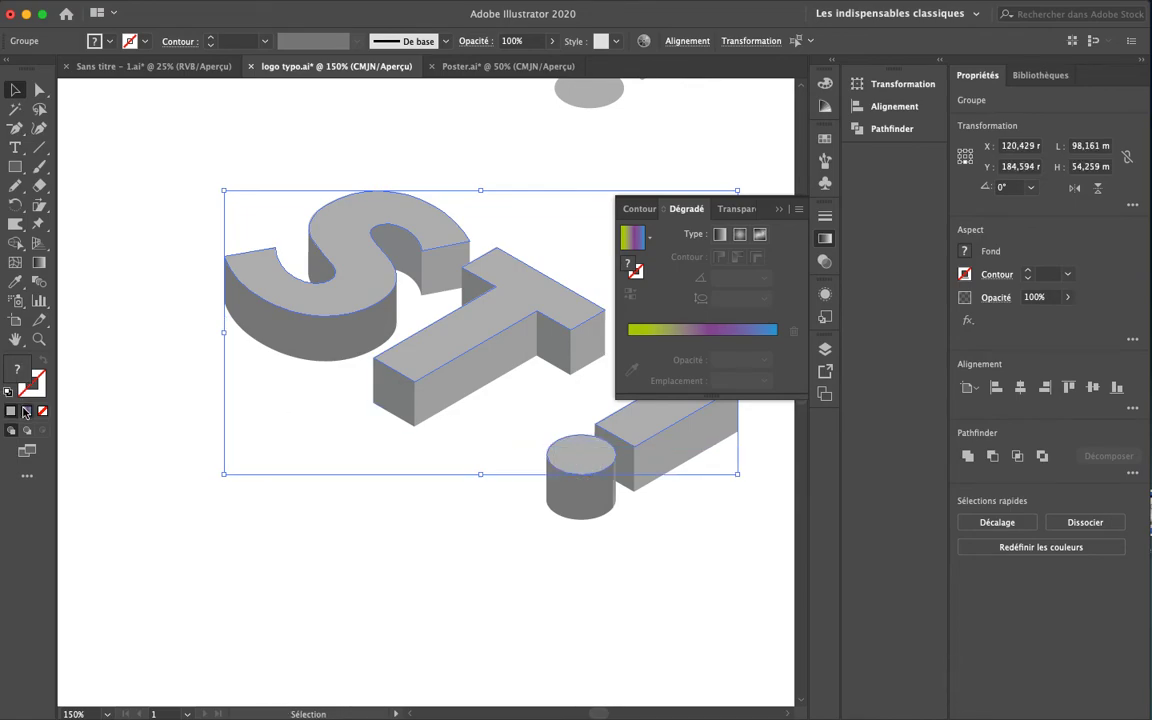
click(27, 412)
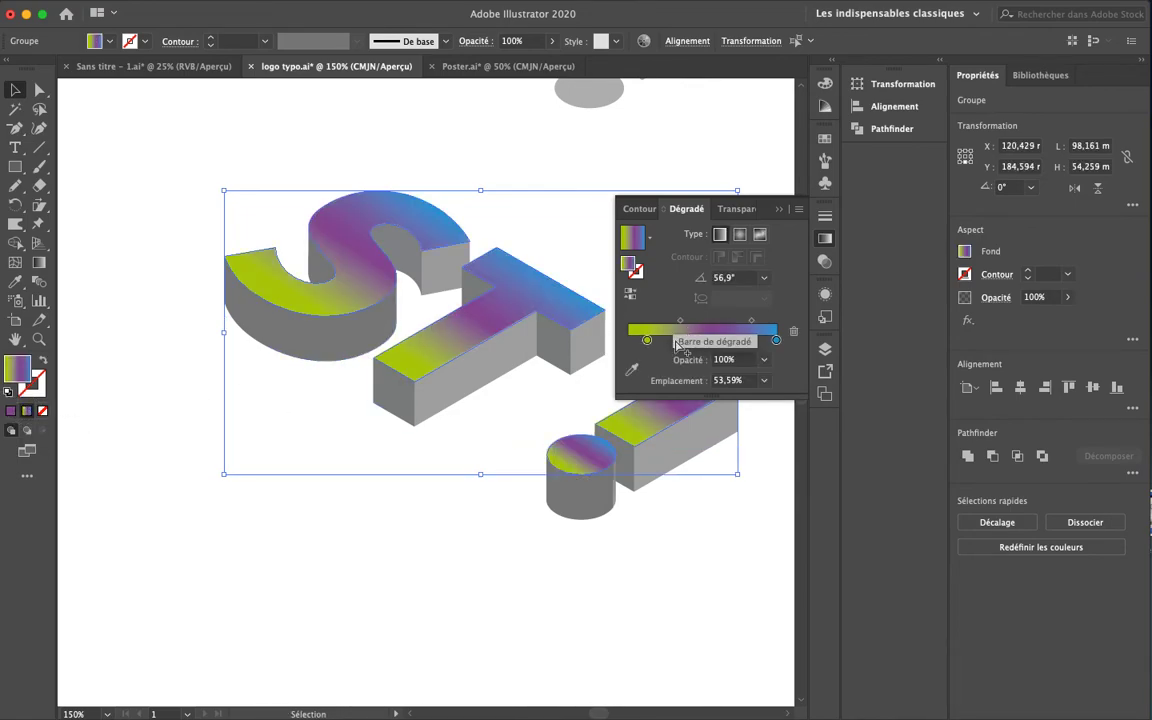
Reduce the top faces' gradient to two stops by removing the green, with purple at 0% blending into blue
drag(645, 342, 638, 385)
drag(707, 341, 628, 340)
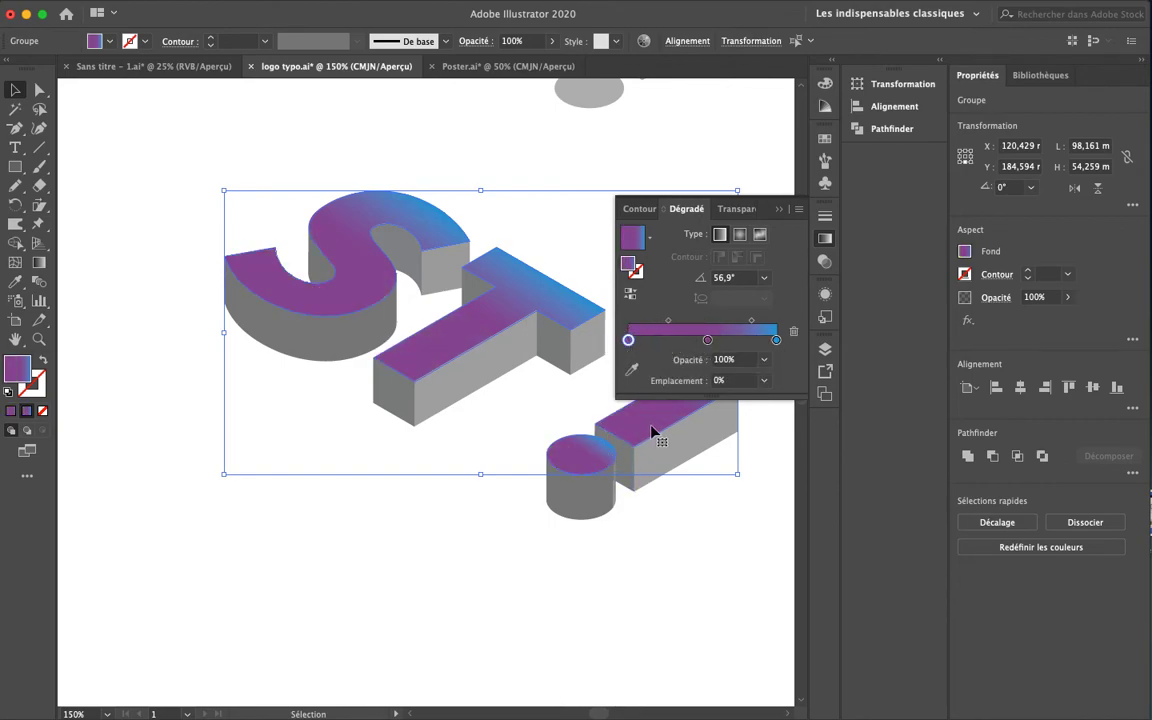
drag(707, 340, 710, 385)
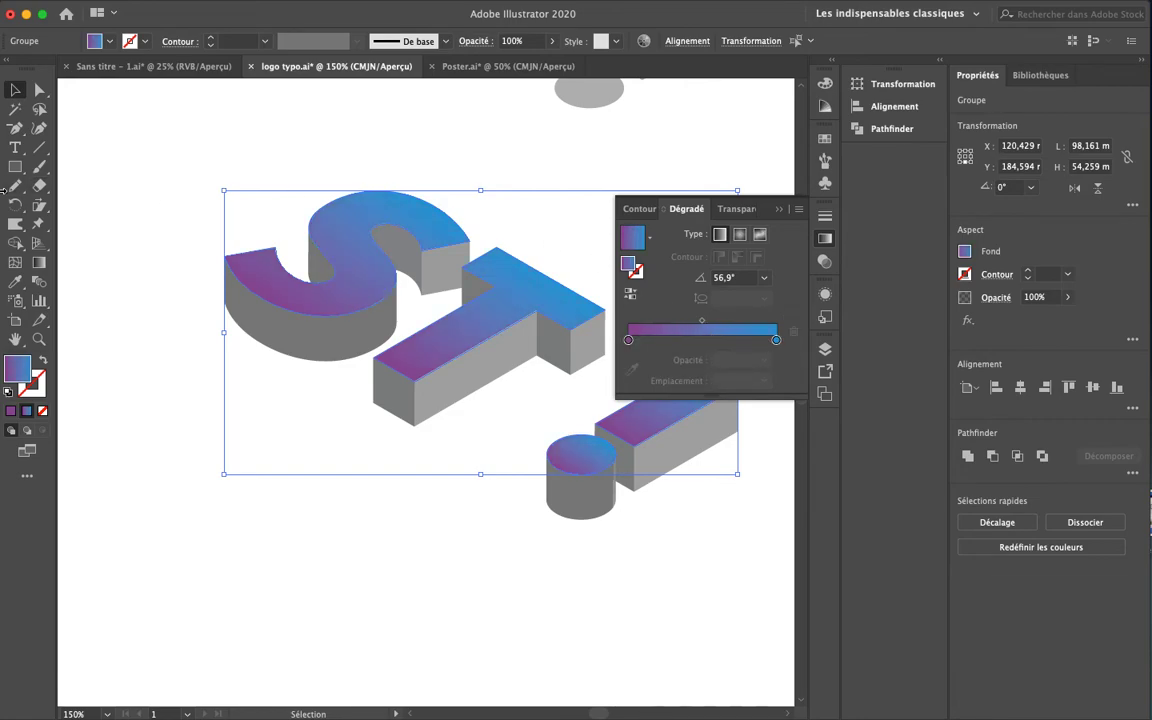
click(180, 290)
Fill the S's outer side wall with the dark navy colour 222C66
click(290, 350)
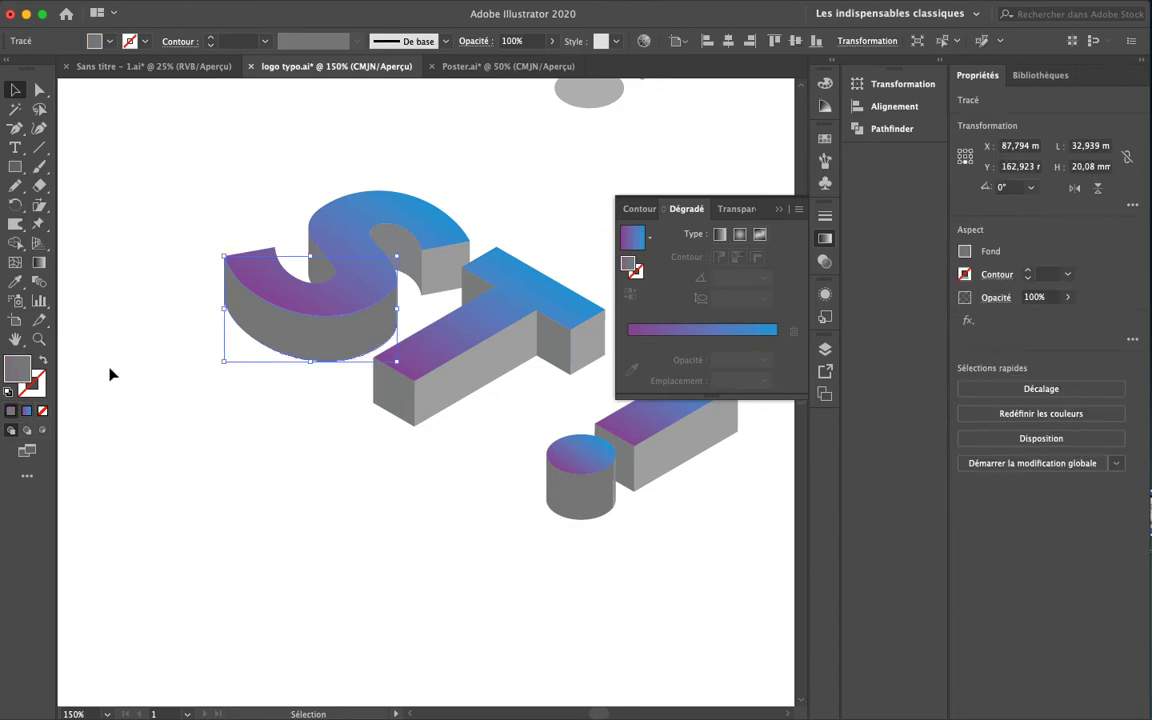
double_click(19, 368)
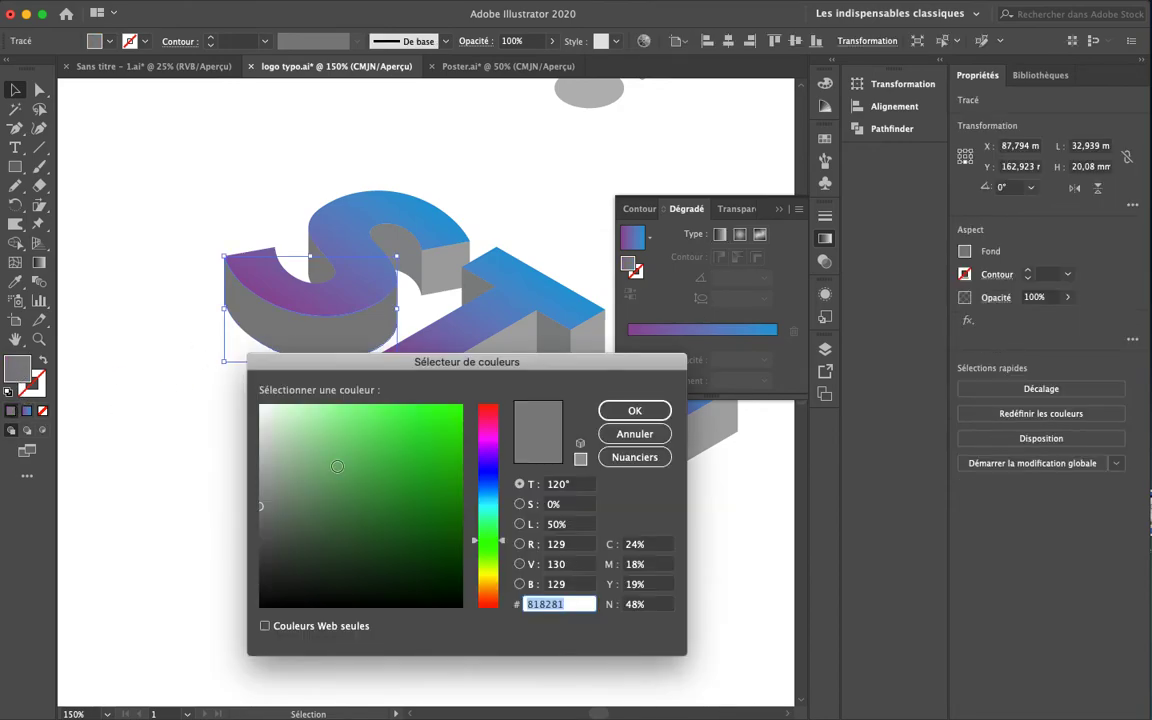
drag(477, 527, 487, 477)
click(397, 525)
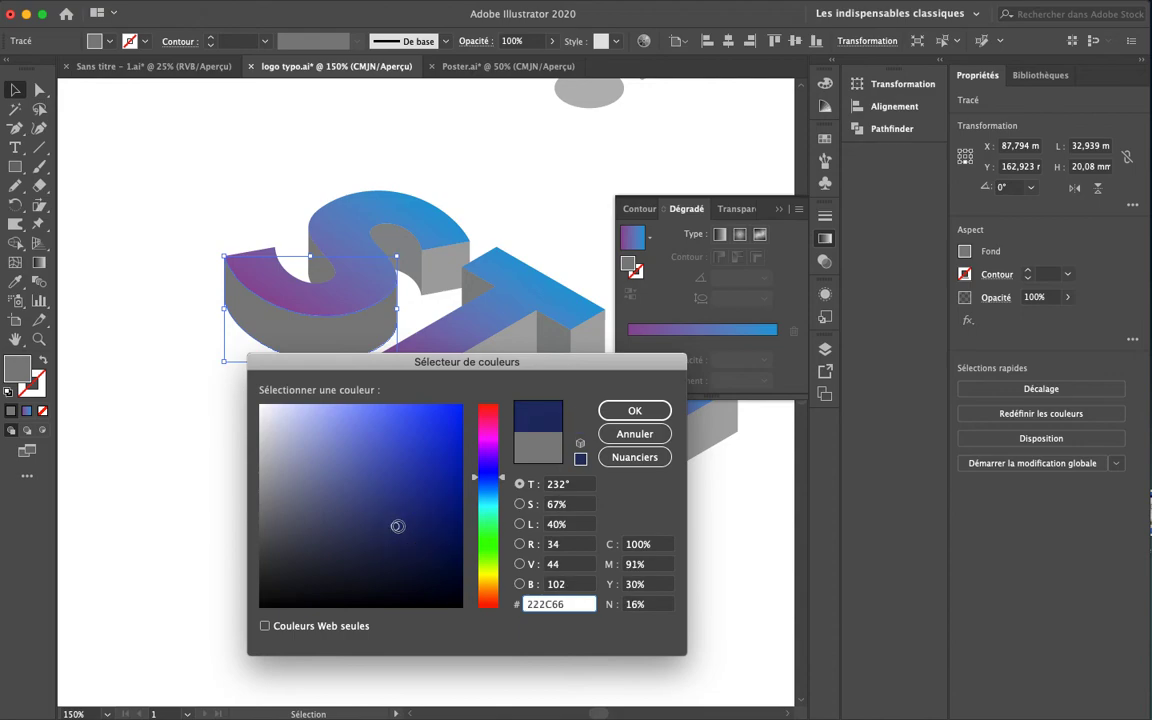
click(634, 411)
Fill the flat end face at the S's upper tip with a dark teal blue
click(432, 264)
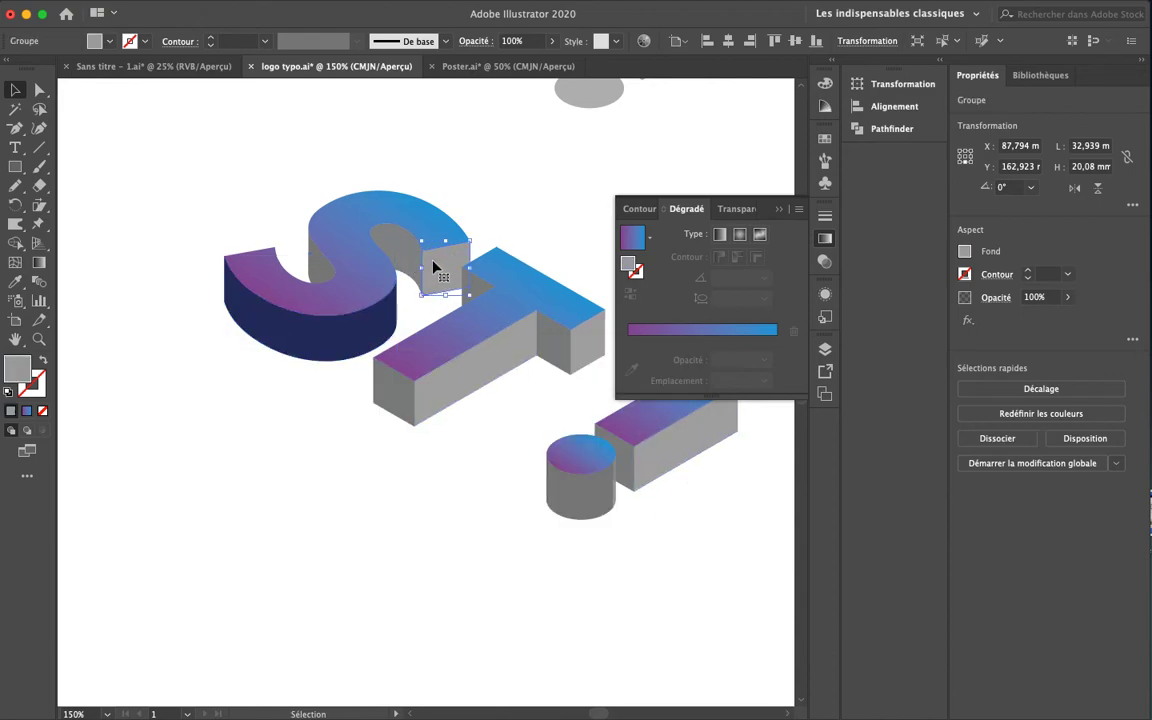
double_click(18, 375)
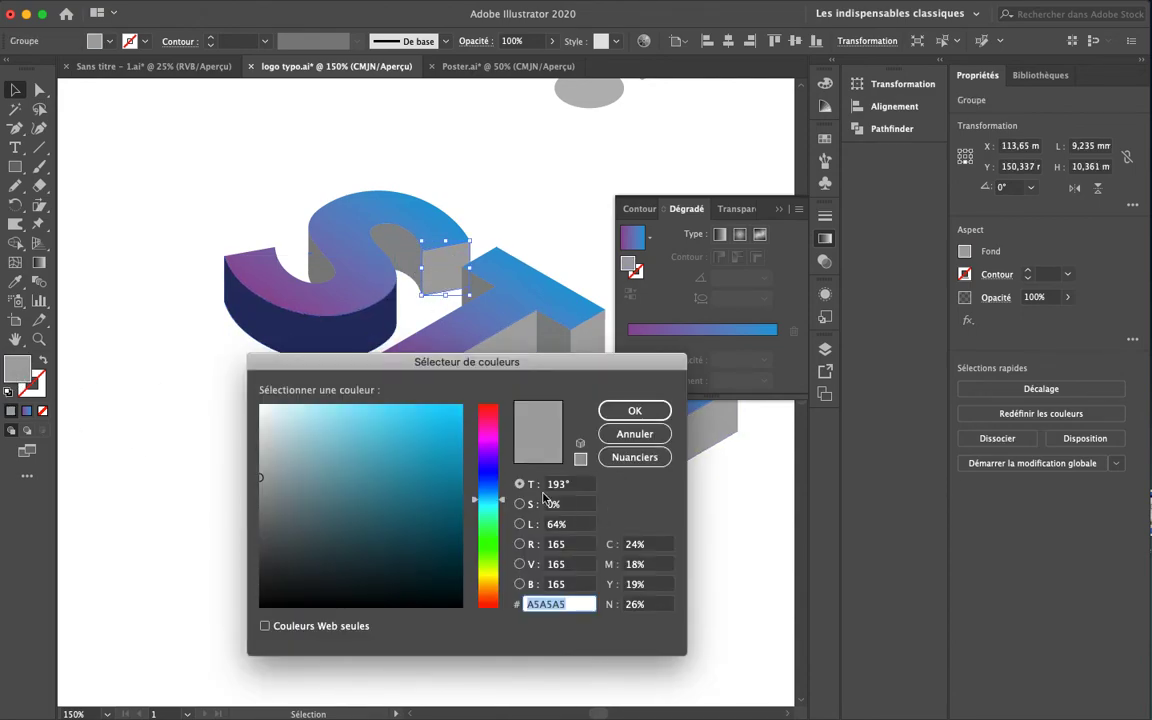
drag(494, 507, 493, 495)
drag(419, 507, 424, 505)
click(634, 413)
Fill the S's inner curved wall beside the teal end face with the indigo colour 363687
click(404, 249)
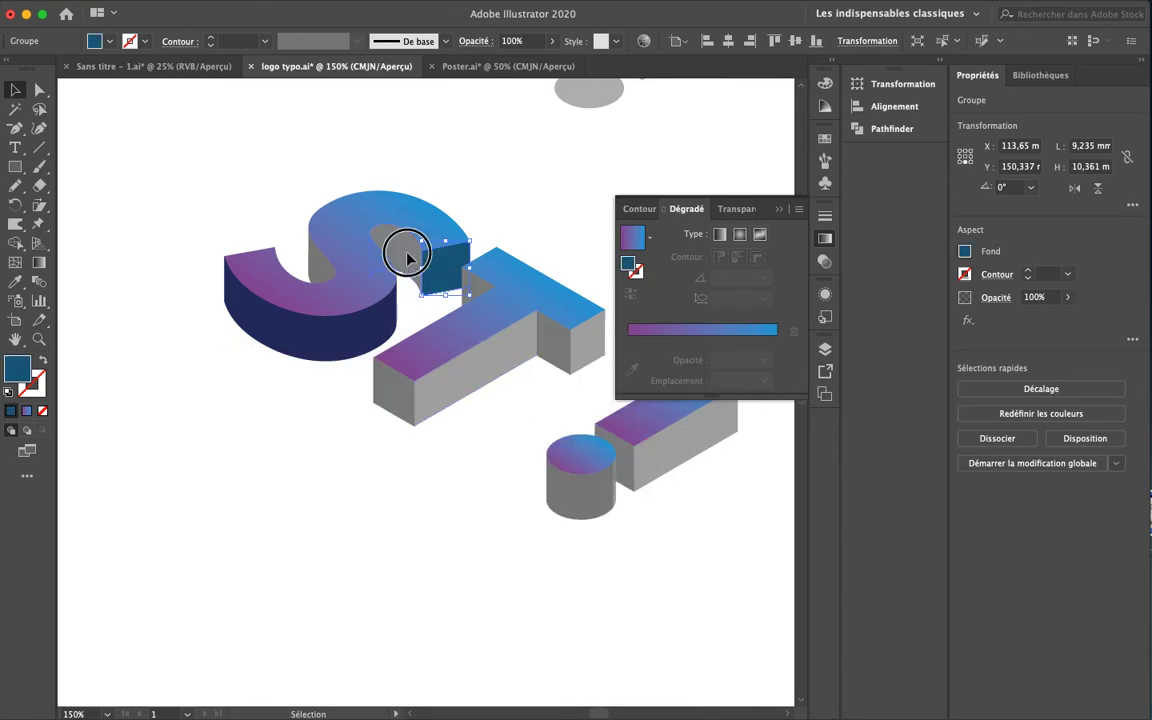
double_click(14, 370)
drag(373, 478, 381, 500)
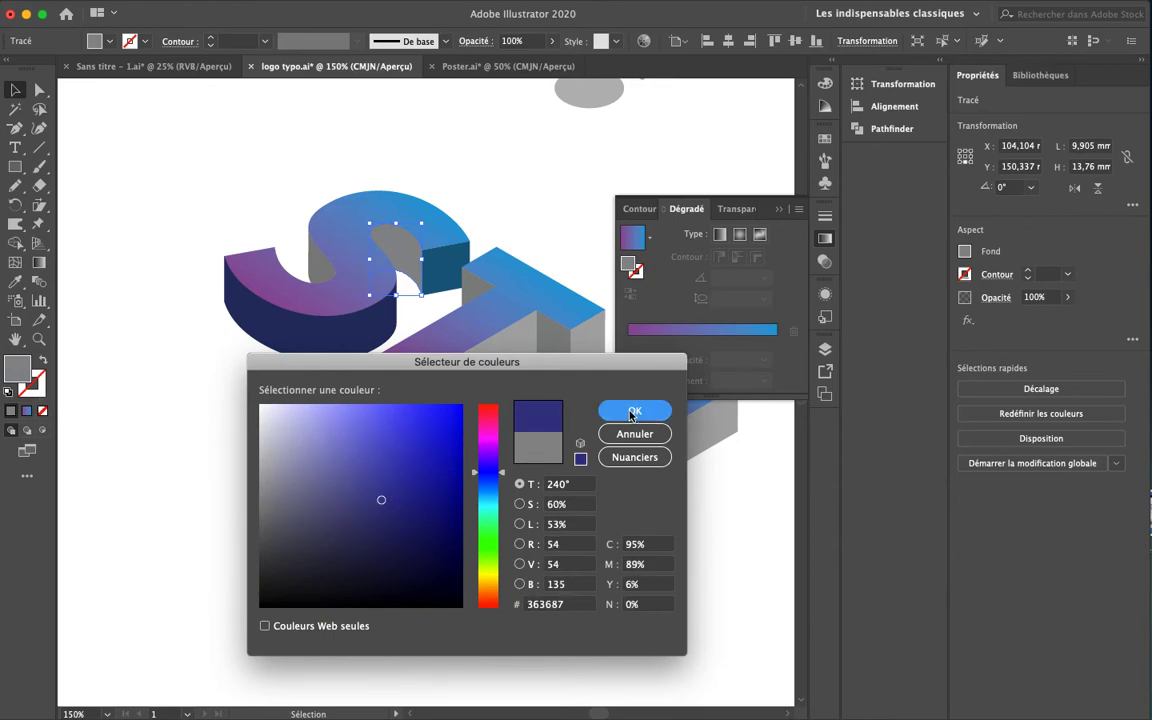
click(630, 410)
Fill the S's remaining grey inner wall, in its lower left curve, with a dark violet
click(320, 276)
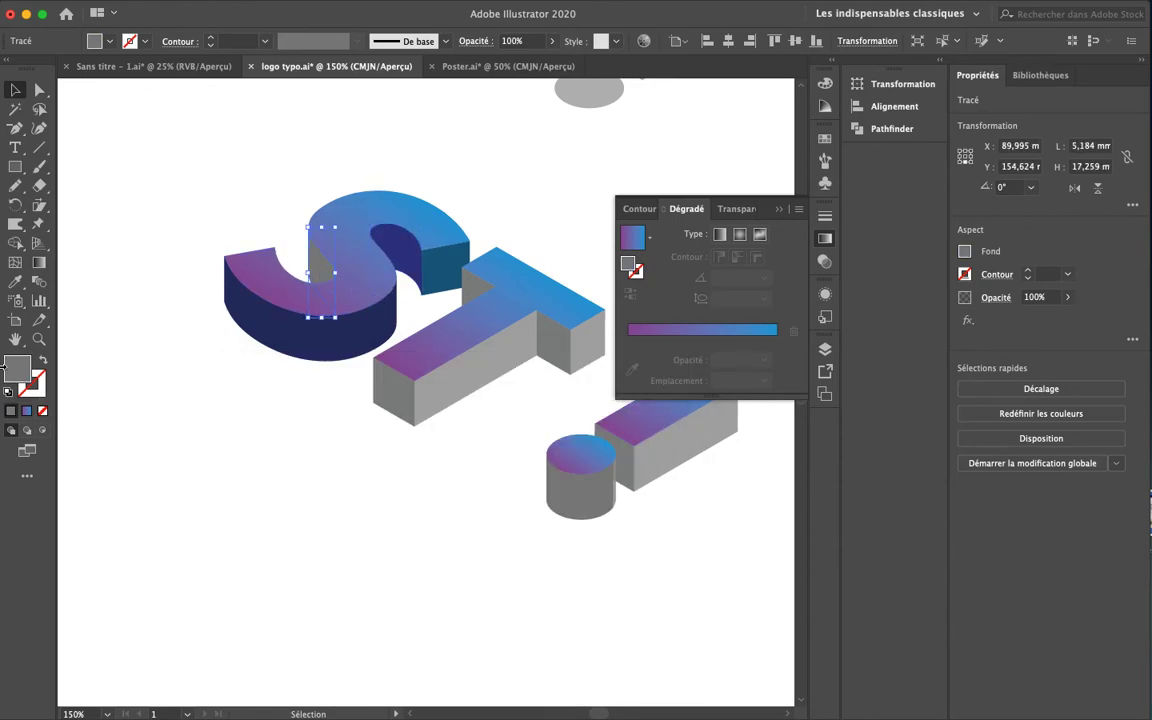
double_click(22, 369)
drag(499, 517, 482, 455)
click(408, 503)
click(634, 410)
click(375, 524)
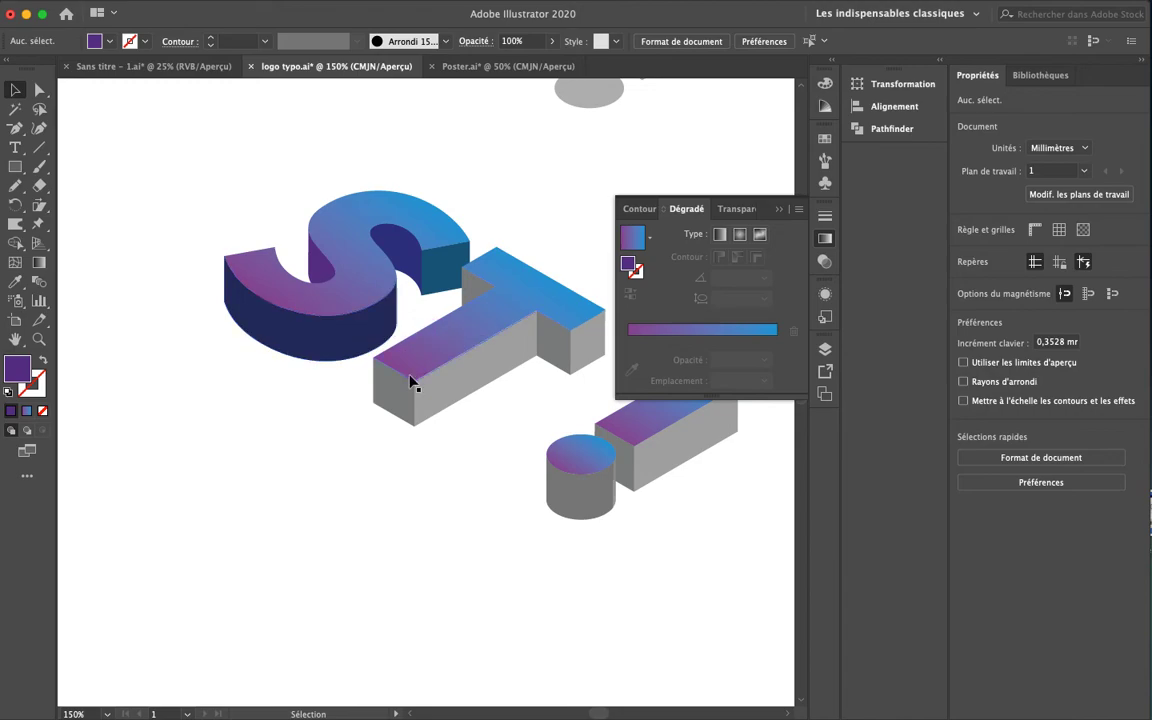
Recolour the end face of the T's stem with the navy of the S's outer wall using the Eyedropper
click(407, 400)
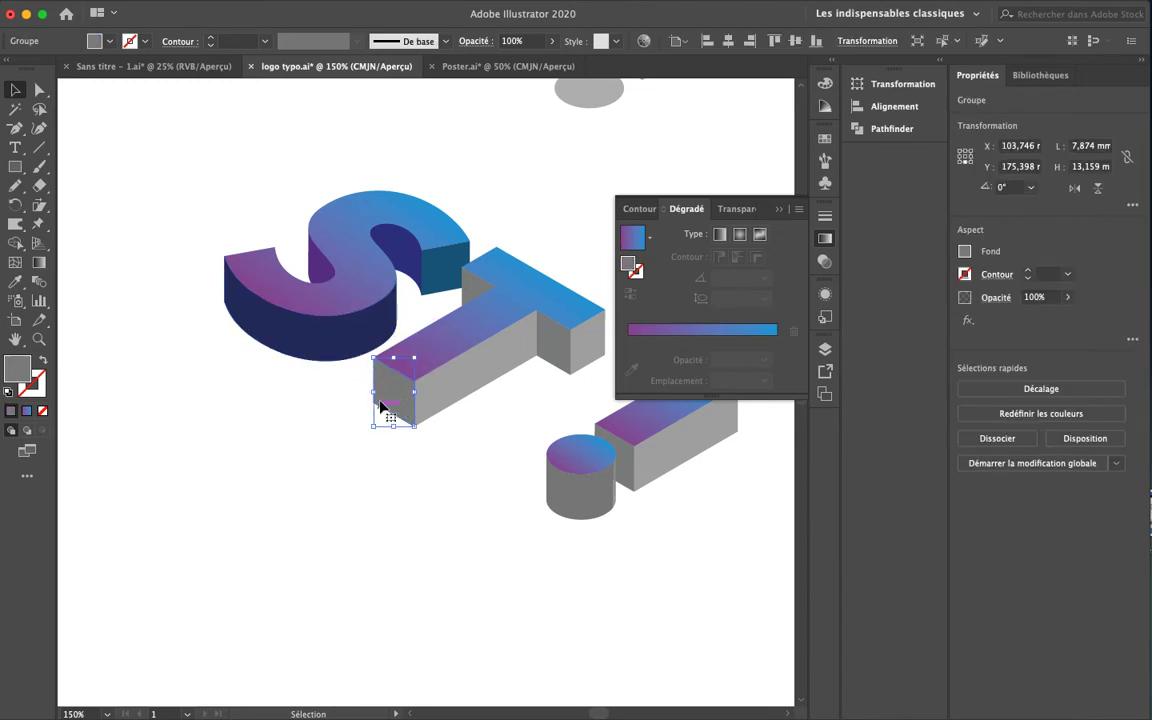
key(i)
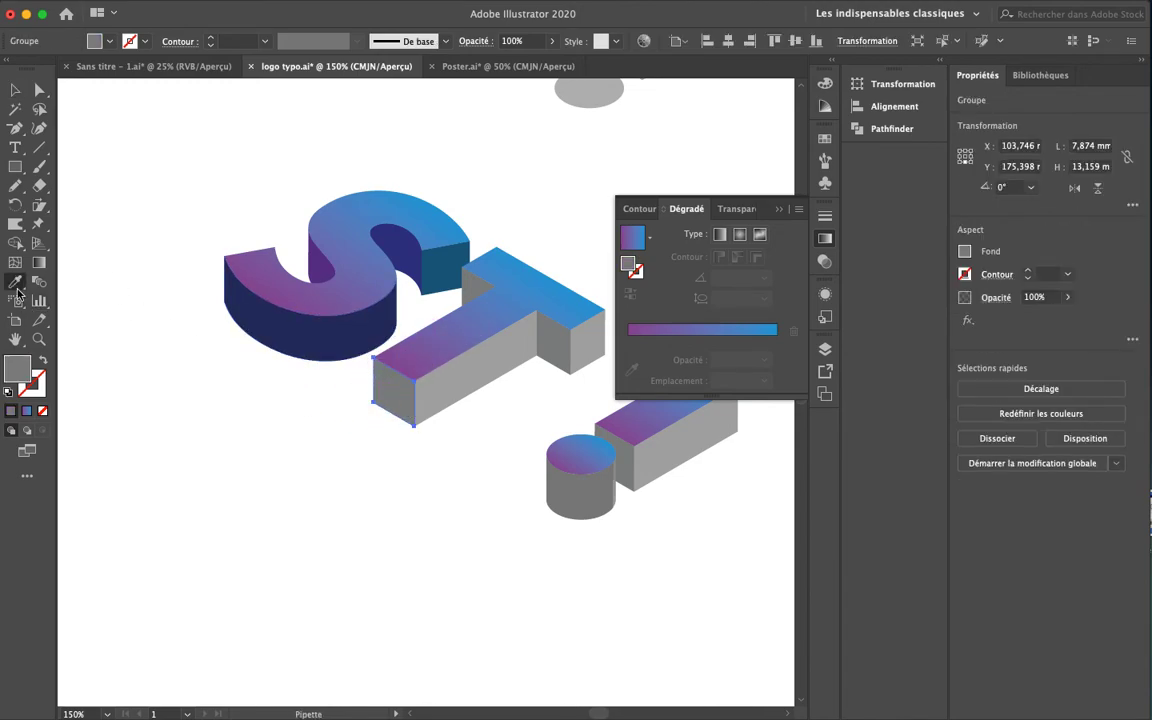
click(321, 329)
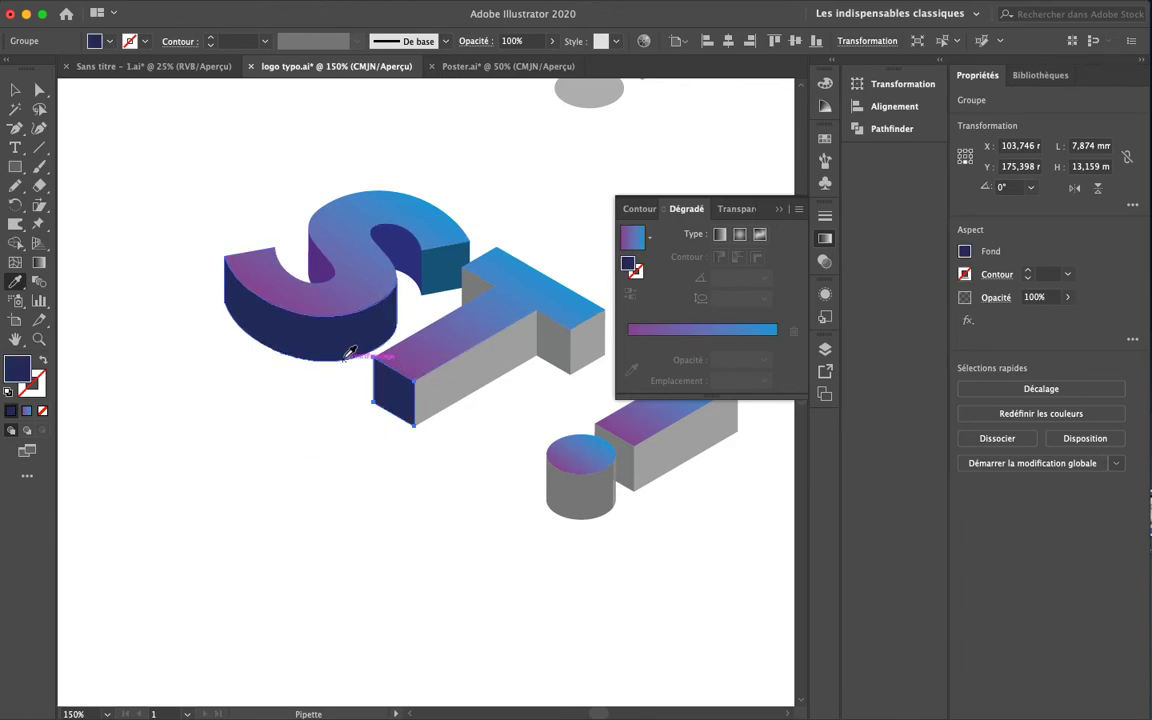
Recolour the long side face of the T's stem with the indigo of the S's inner curve using the Eyedropper
key(v)
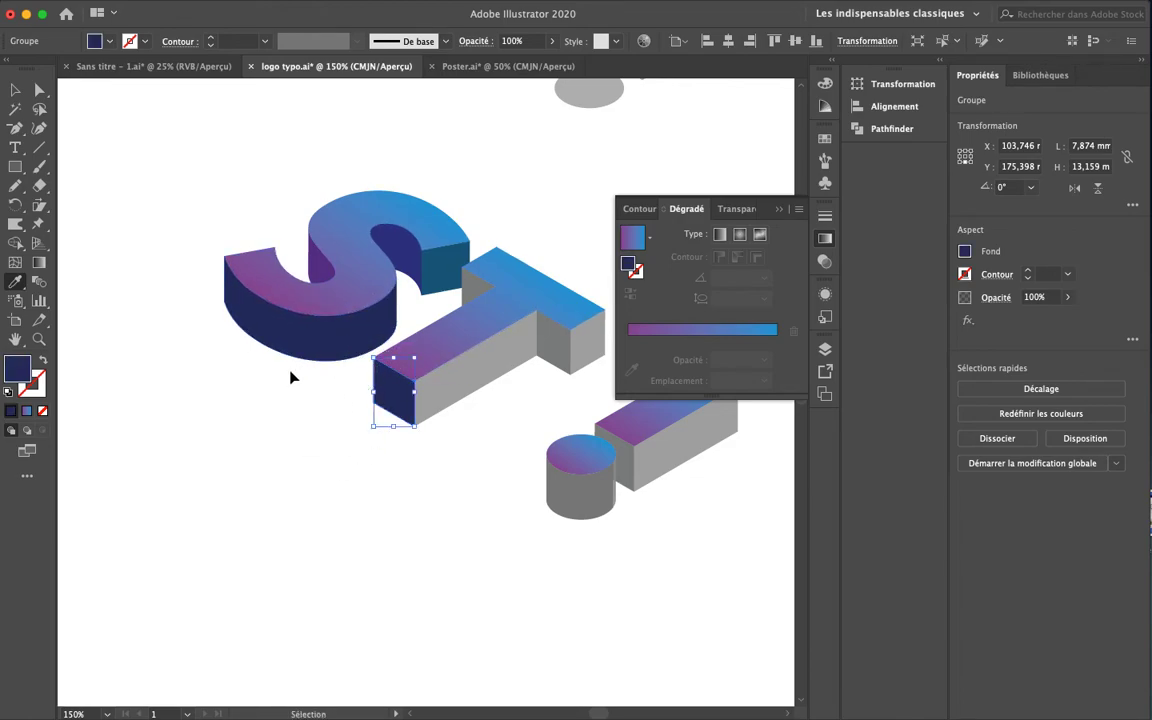
click(450, 379)
key(i)
click(405, 370)
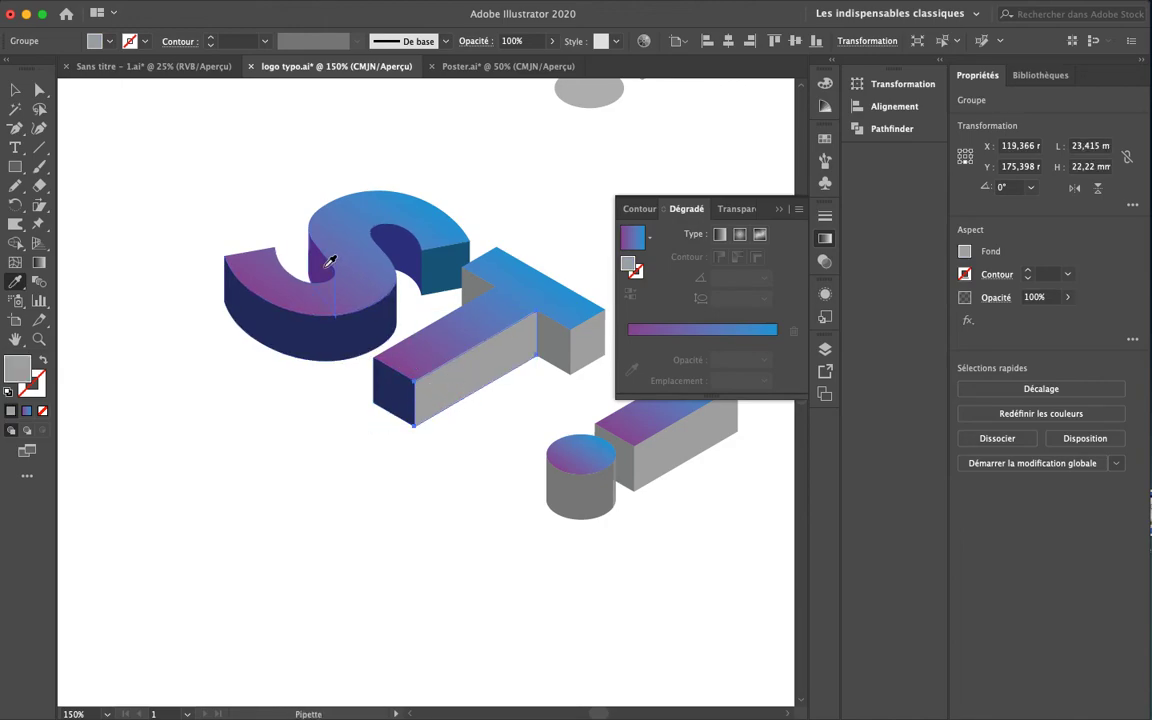
click(414, 250)
Recolour both grey side faces under the T's crossbar with the S's violet and the crossbar's end face with its teal
super+click(550, 342)
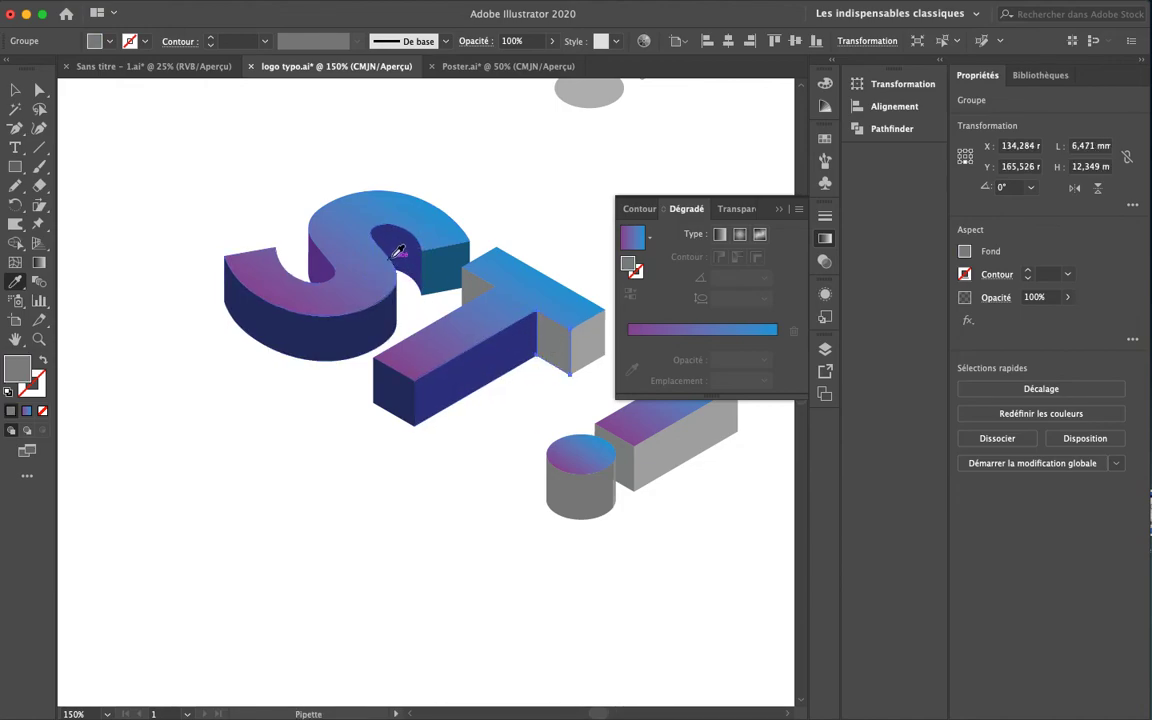
click(322, 254)
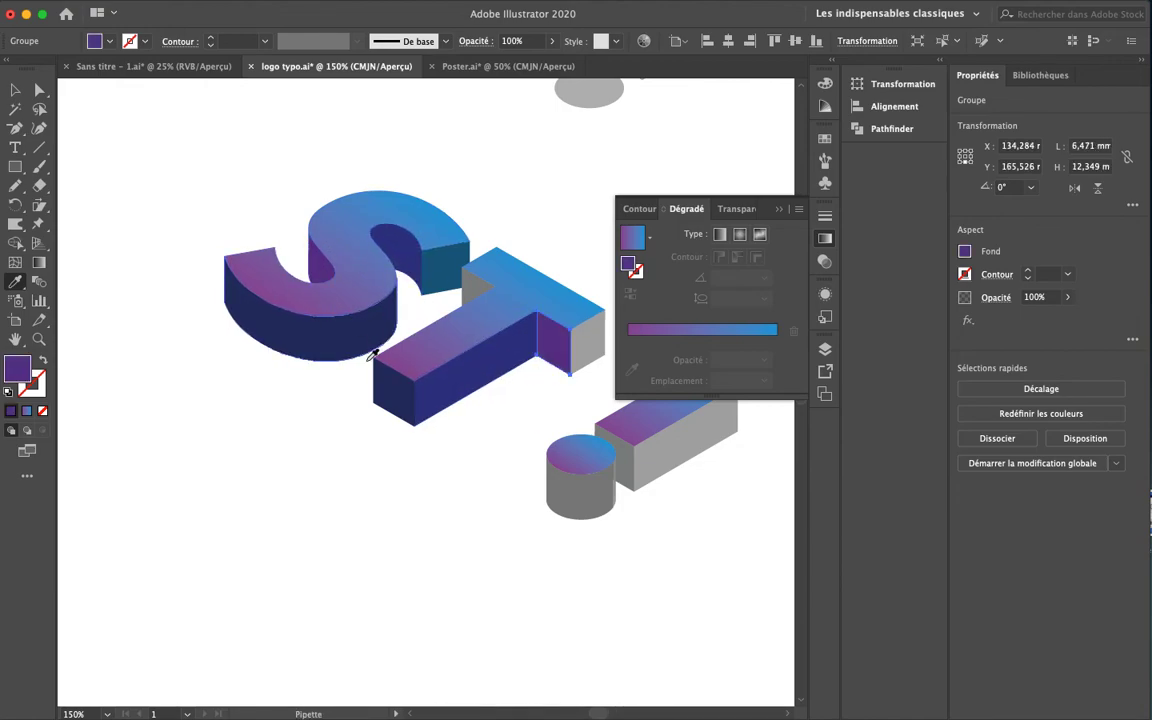
super+click(590, 347)
click(448, 260)
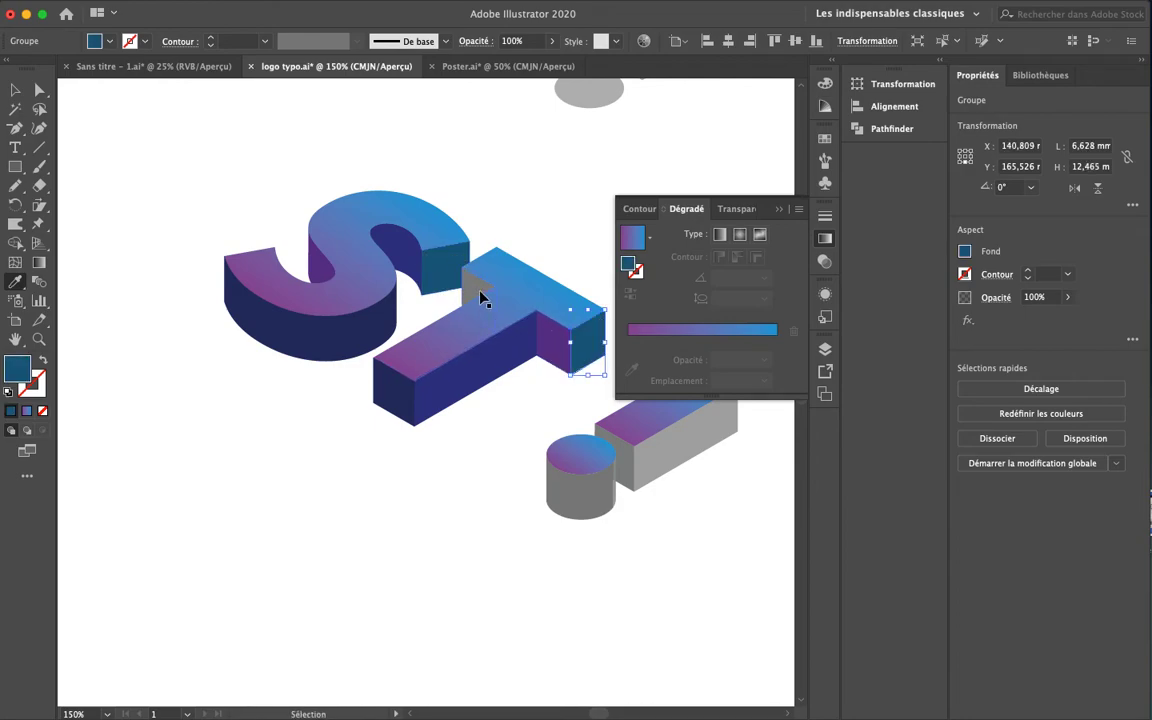
super+click(481, 294)
click(305, 265)
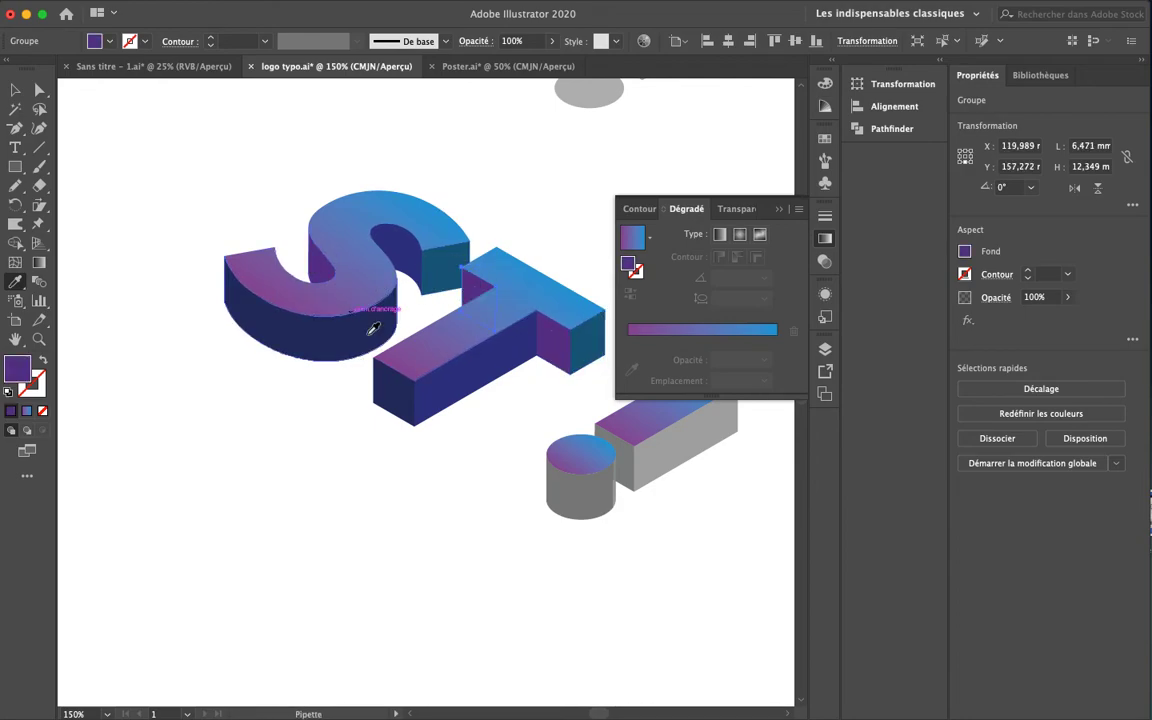
Unite the exclamation dot's side wall with the leftover narrow strips along its right edge using Pathfinder
drag(468, 437, 309, 450)
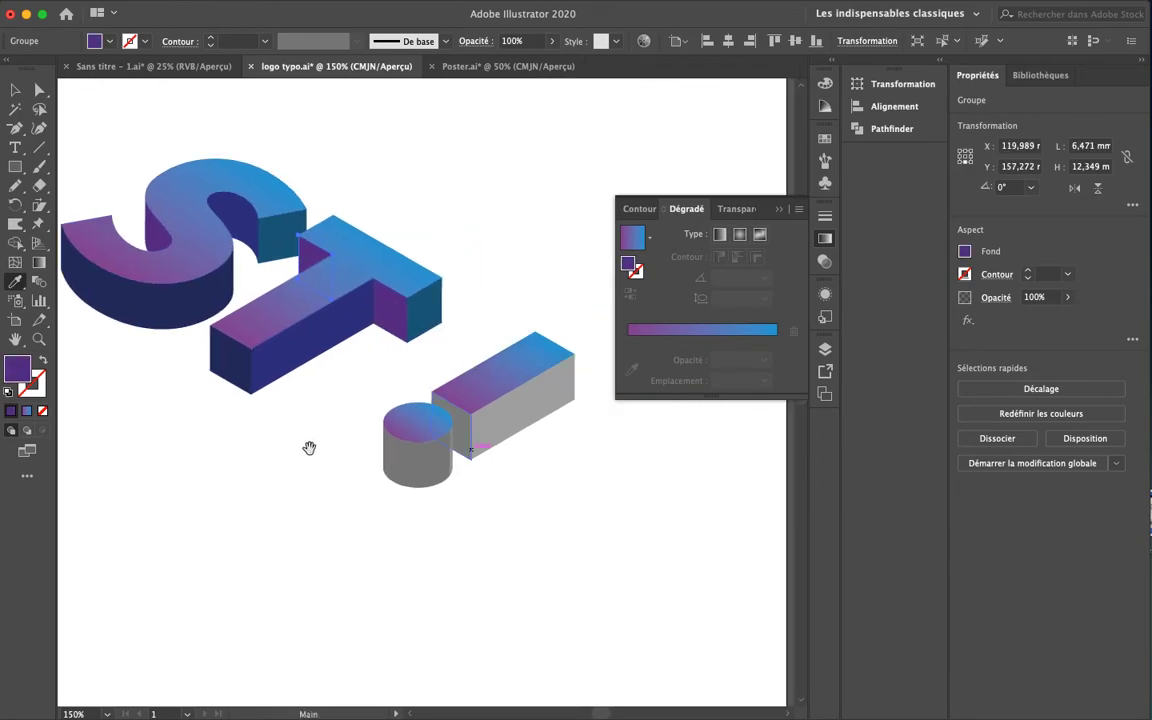
super+click(436, 463)
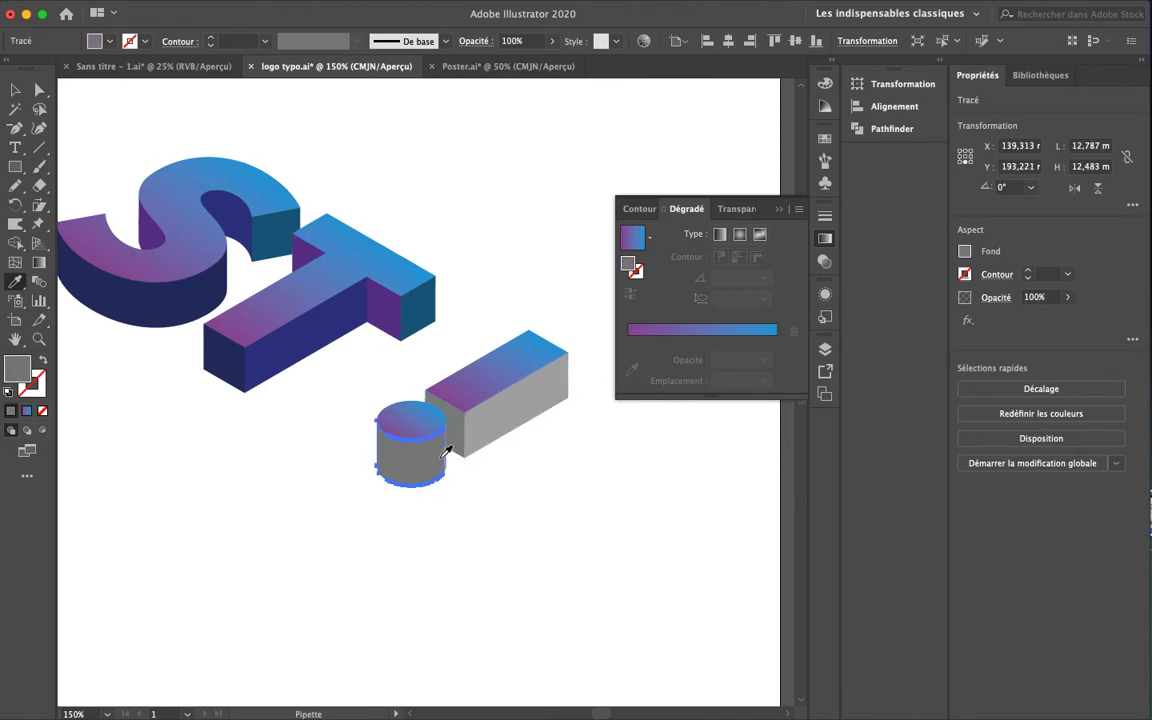
scroll(442, 460, up, 10)
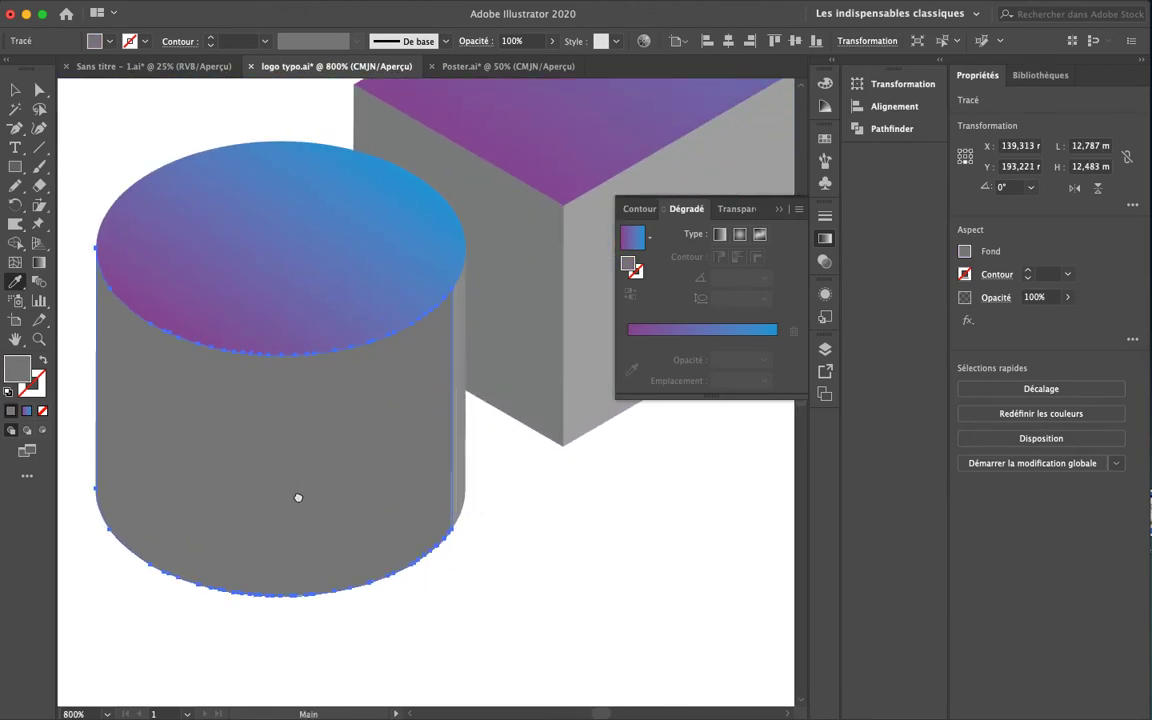
key(v)
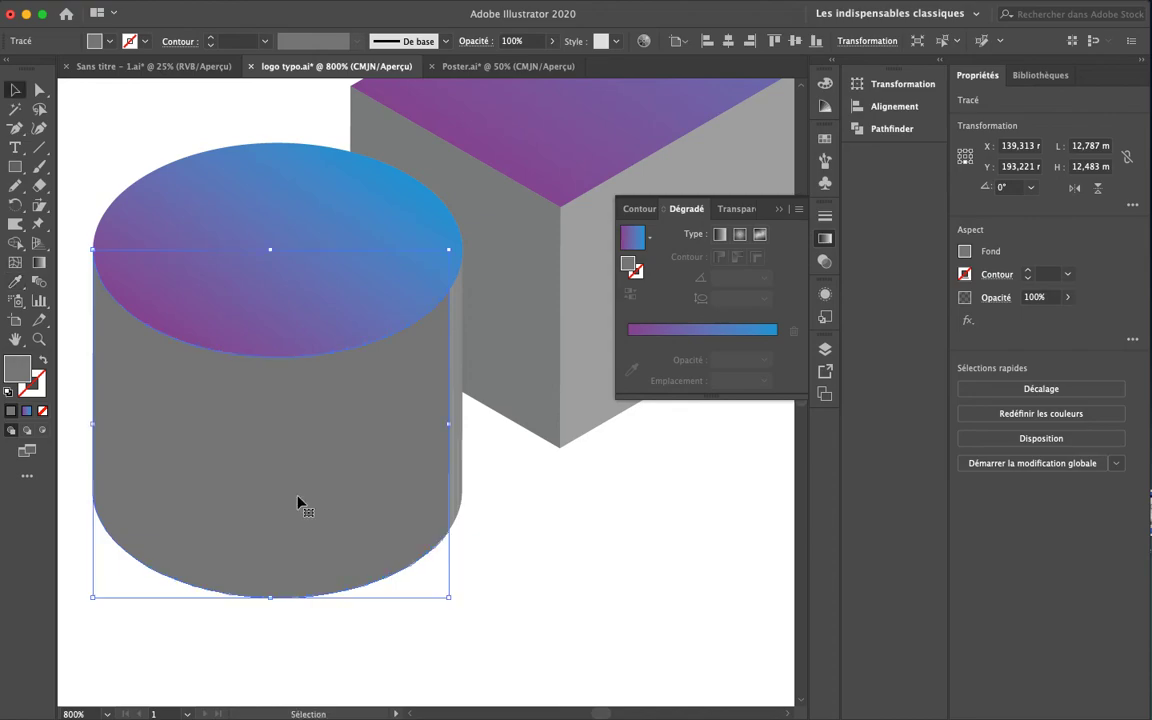
shift+click(462, 447)
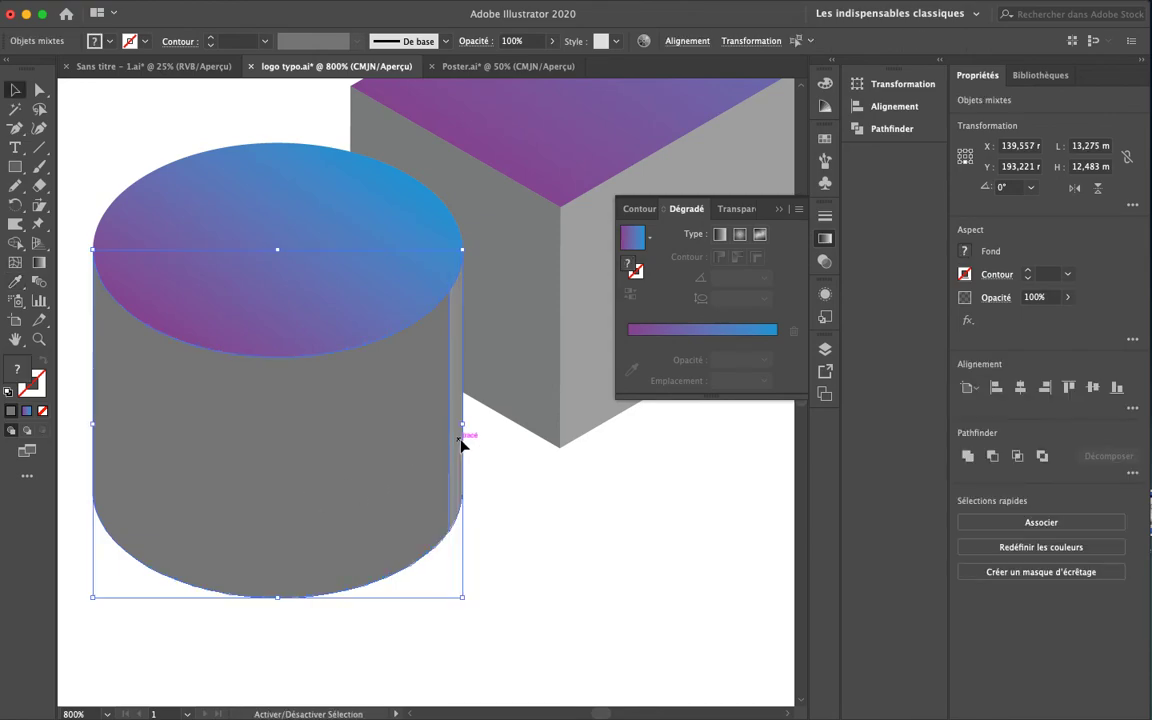
click(965, 457)
key(a)
key(super+minus)
key(super+minus)
key(super+minus)
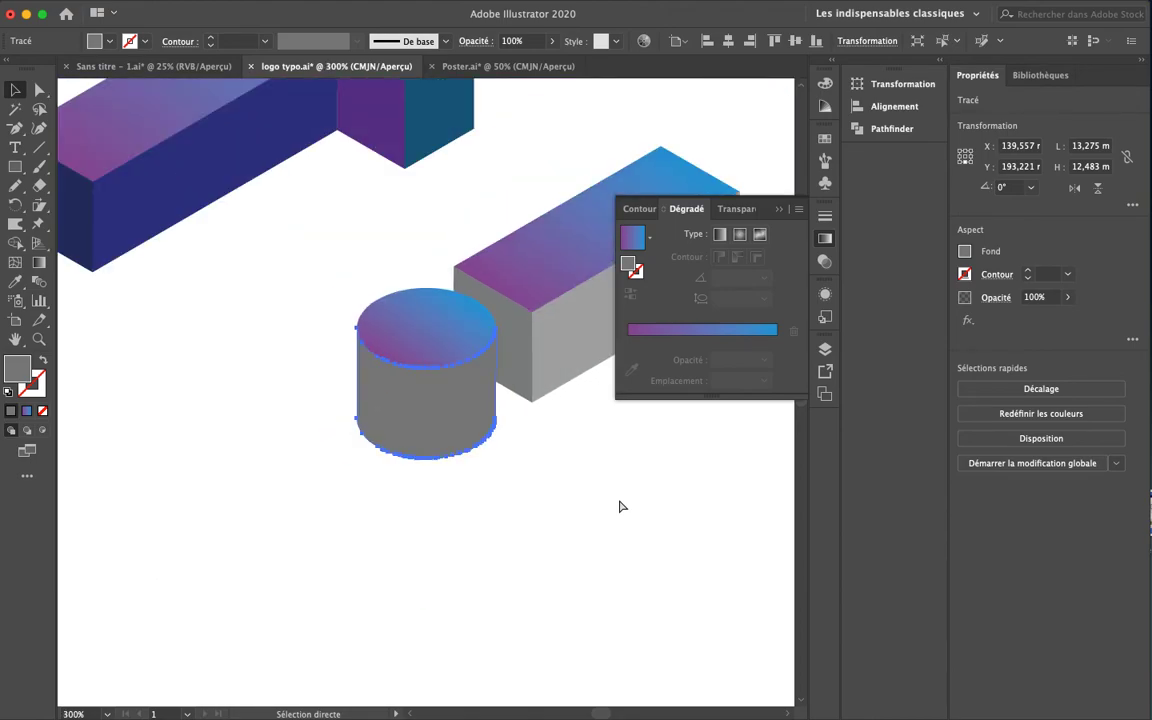
key(super+minus)
Recolour the exclamation dot's side wall with the indigo of the T's long side face using the Eyedropper
key(v)
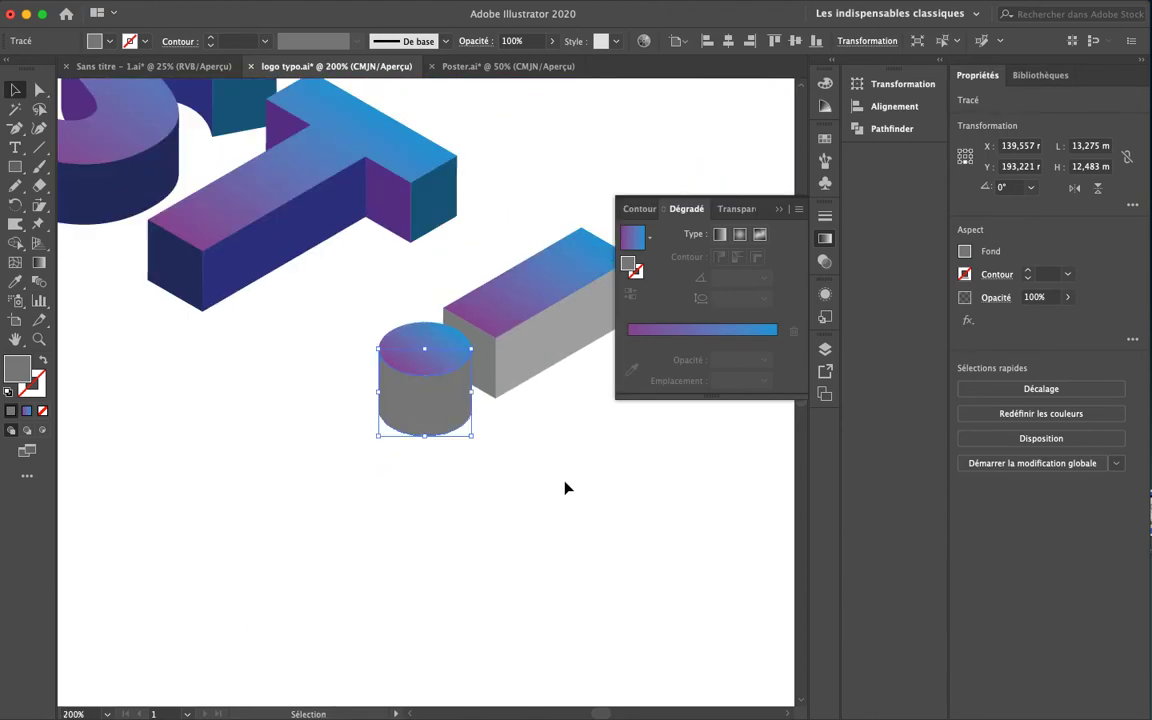
key(i)
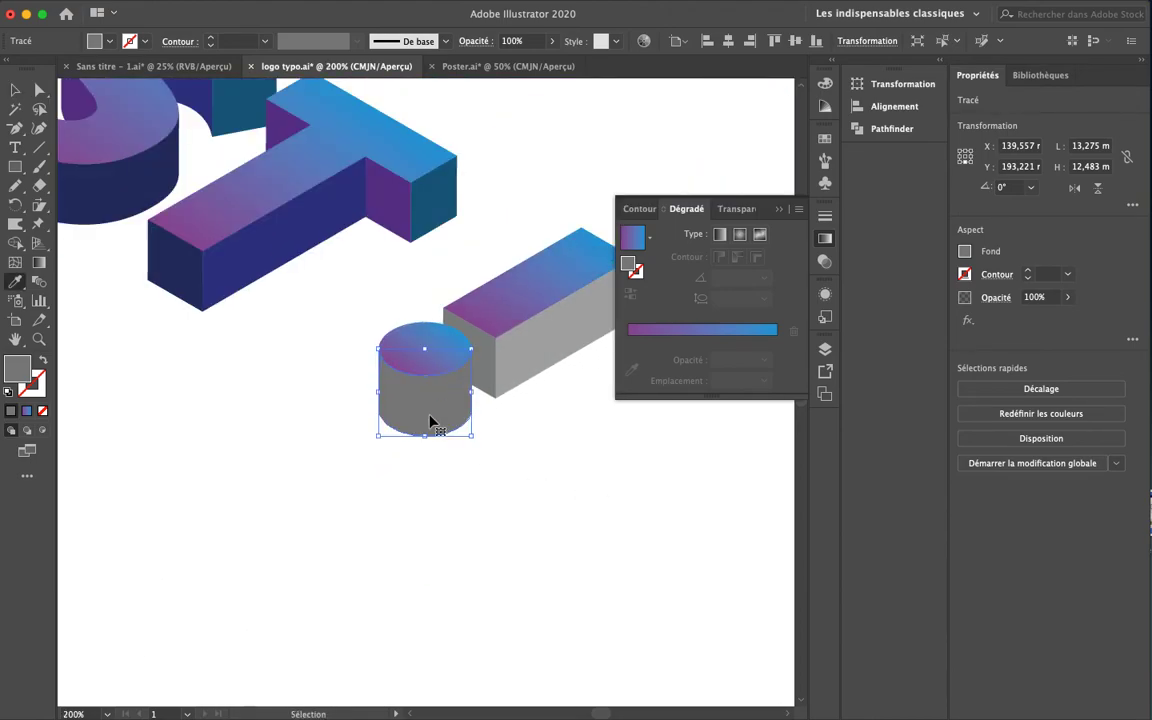
click(245, 262)
Recolour the exclamation bar's long side face with the T's teal and its end face with the T's violet using the Eyedropper
super+click(553, 360)
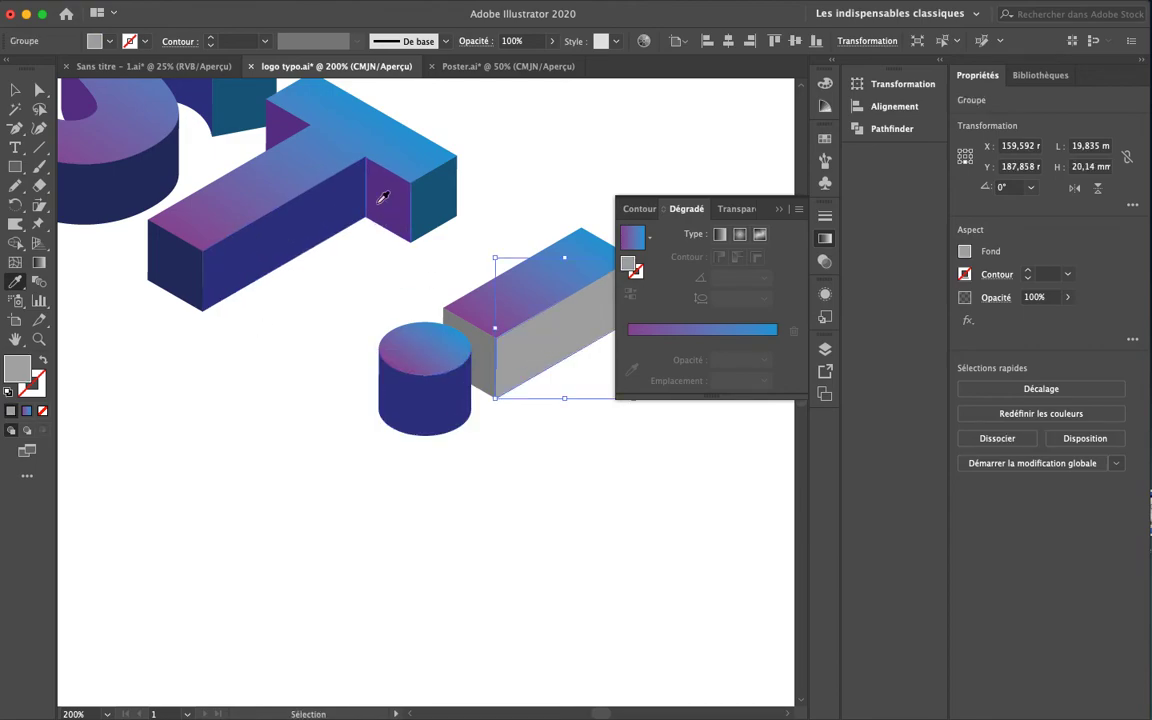
click(426, 194)
super+click(488, 352)
click(407, 190)
scroll(504, 275, up, 3)
key(v)
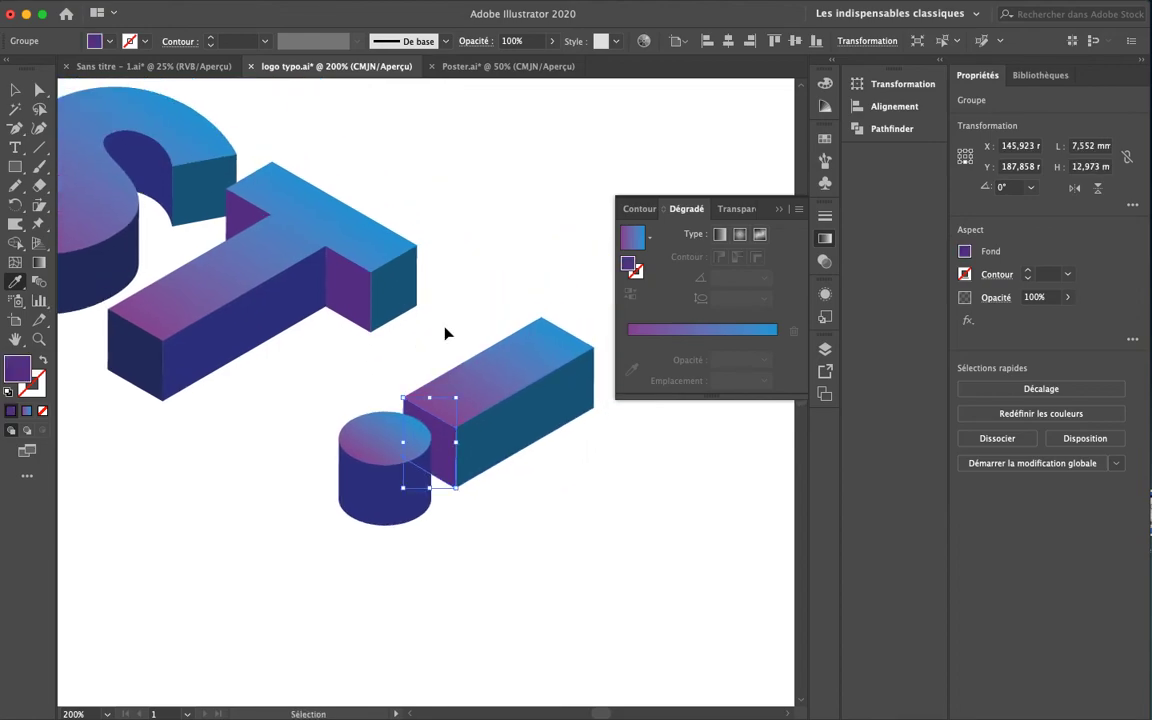
key(super+minus)
key(super+minus)
key(super+minus)
scroll(446, 340, up, 2)
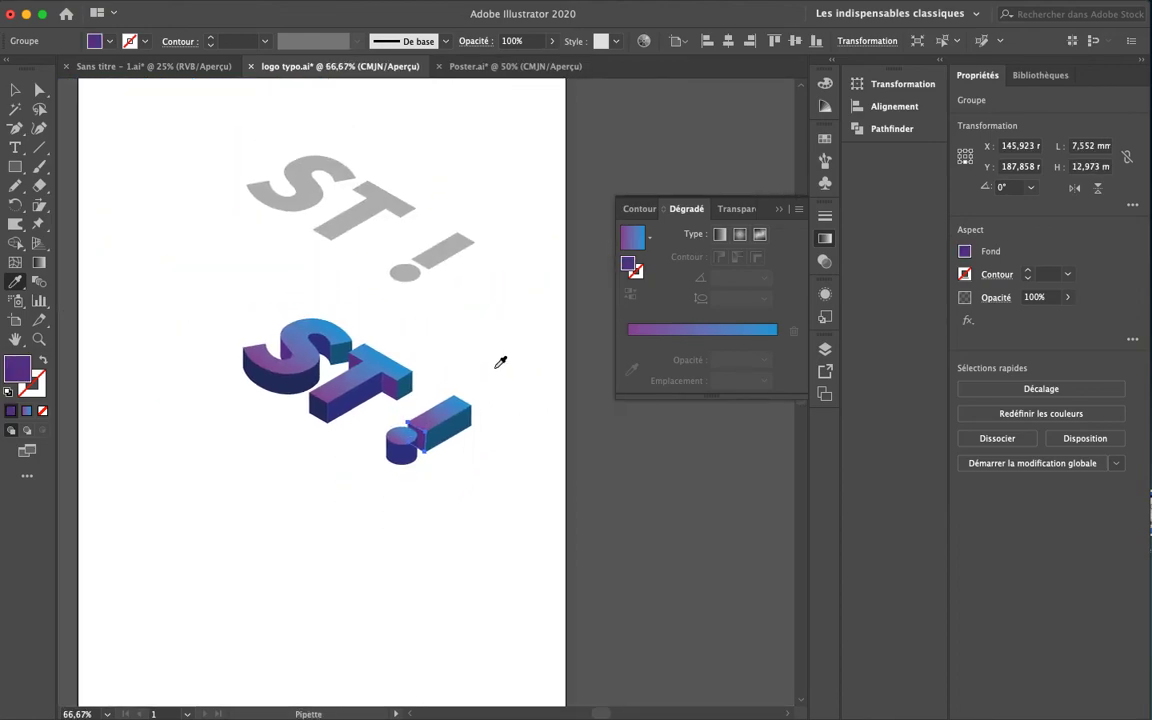
key(v)
click(523, 442)
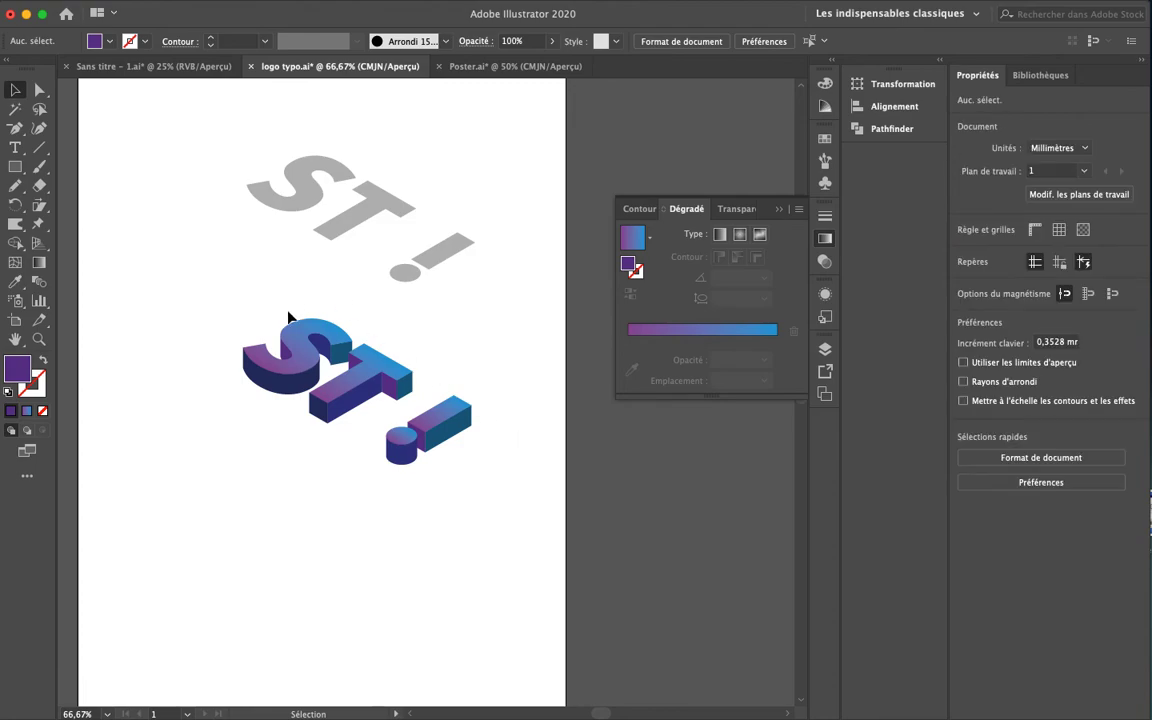
drag(492, 188, 270, 246)
drag(362, 215, 373, 402)
key(super+z)
Select all the flat grey "ST !" shapes and move them straight down onto the base of the extruded logo
drag(432, 301, 383, 262)
shift+click(450, 262)
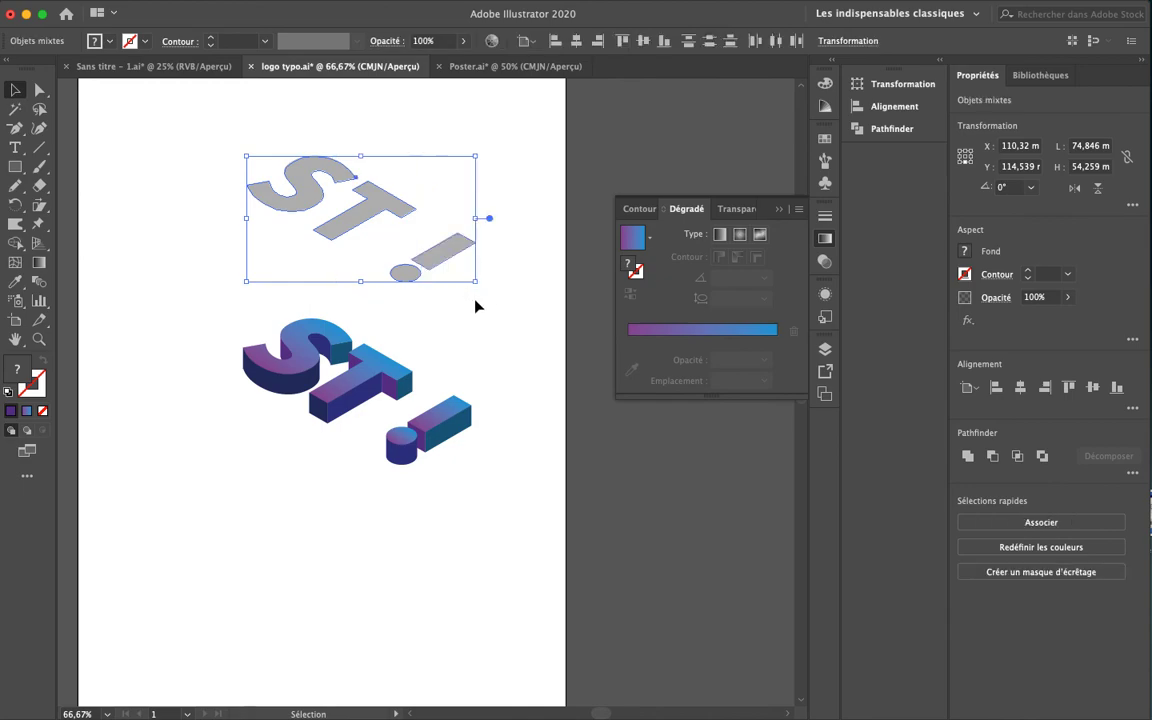
drag(460, 258, 462, 451)
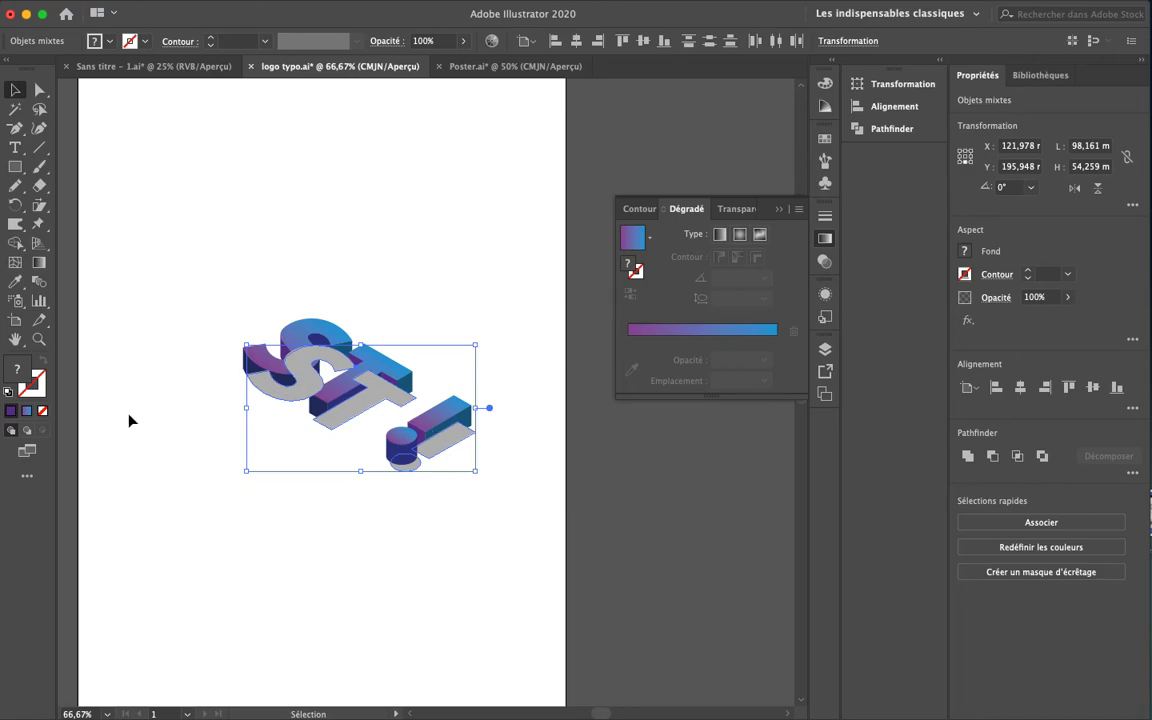
Fill the flat "ST !" shapes with the very dark navy 0A0A35
double_click(17, 370)
drag(298, 494, 252, 566)
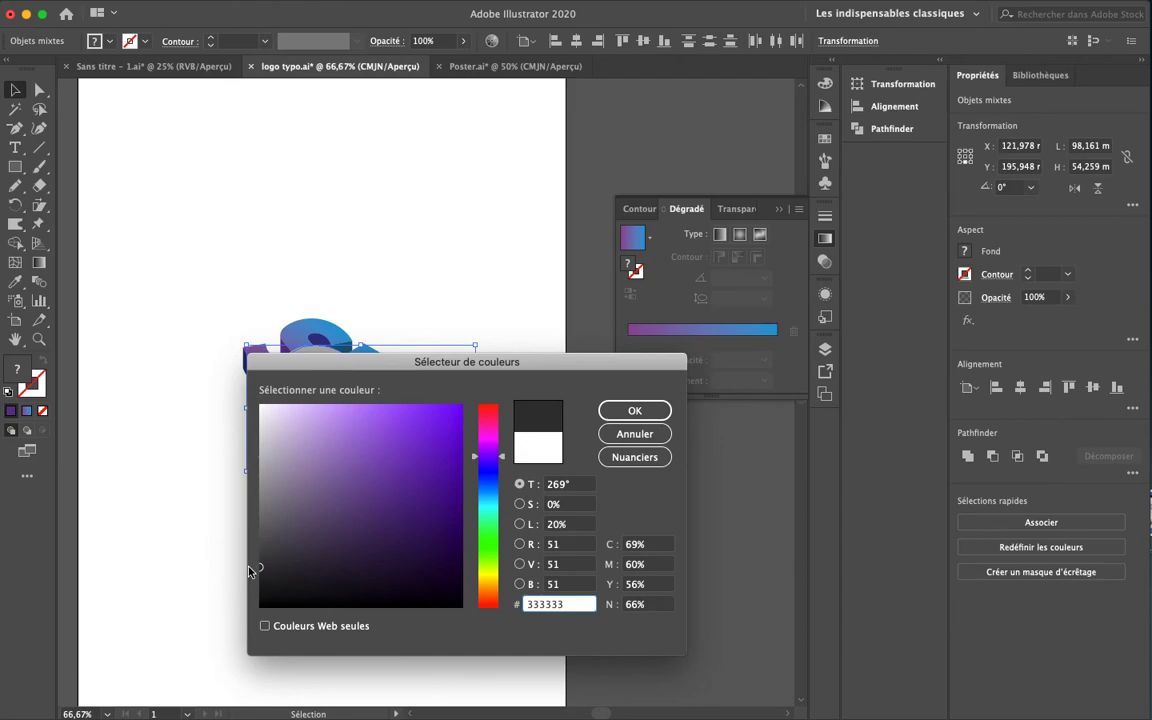
click(489, 471)
click(424, 560)
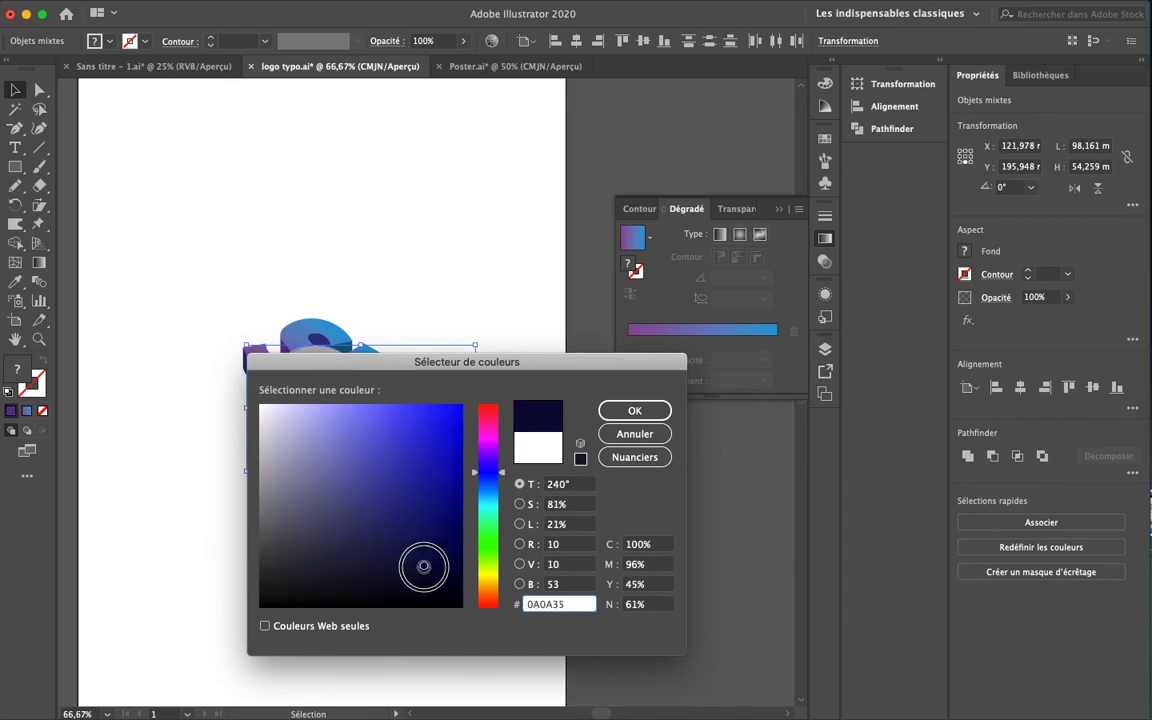
click(634, 410)
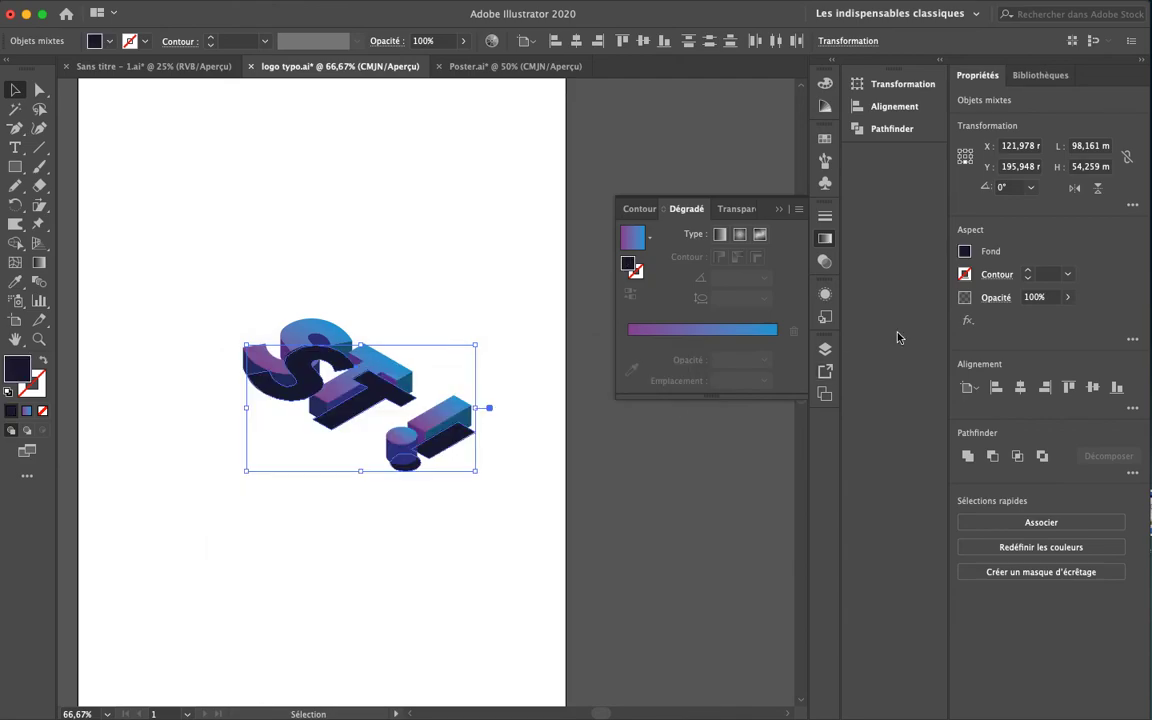
Try an opacity of 85% on the navy shapes while keeping the Normal blend mode
click(1069, 300)
drag(1064, 318, 1055, 321)
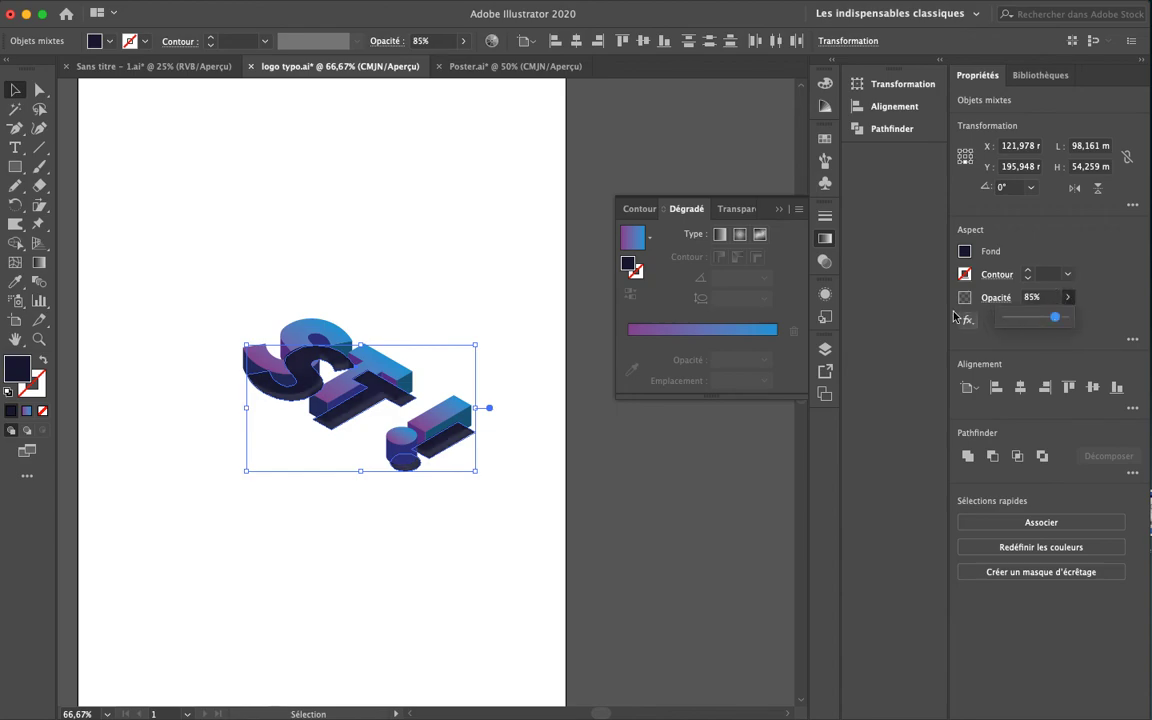
click(824, 262)
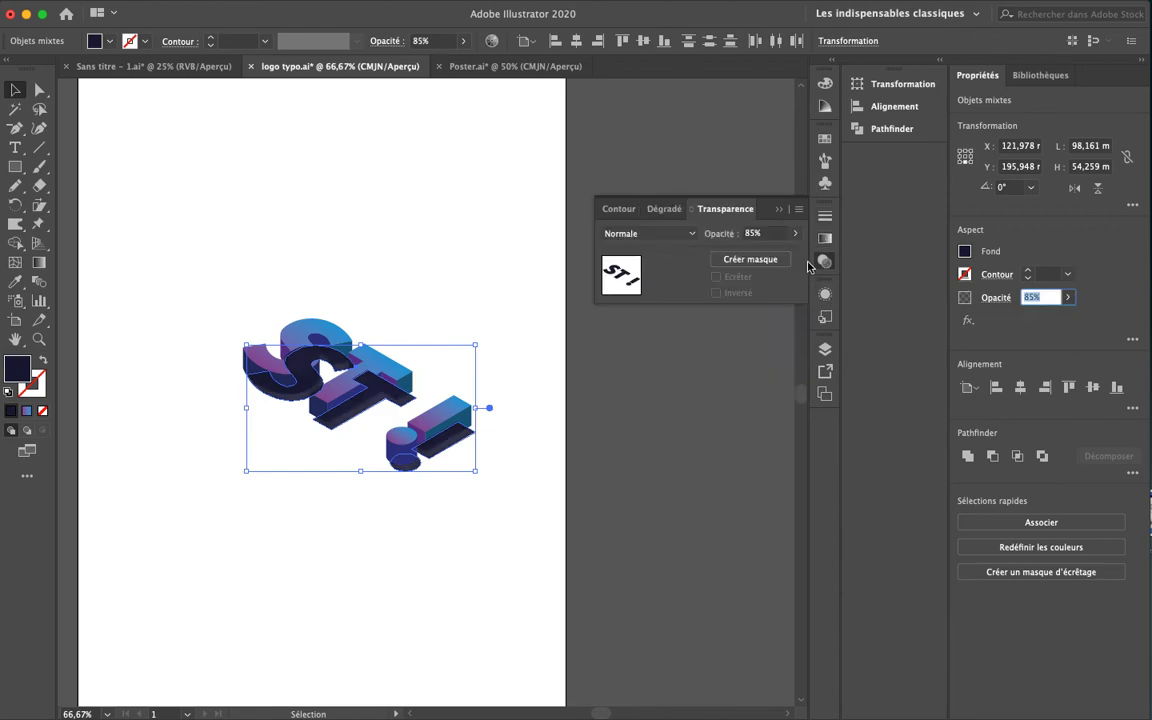
click(689, 234)
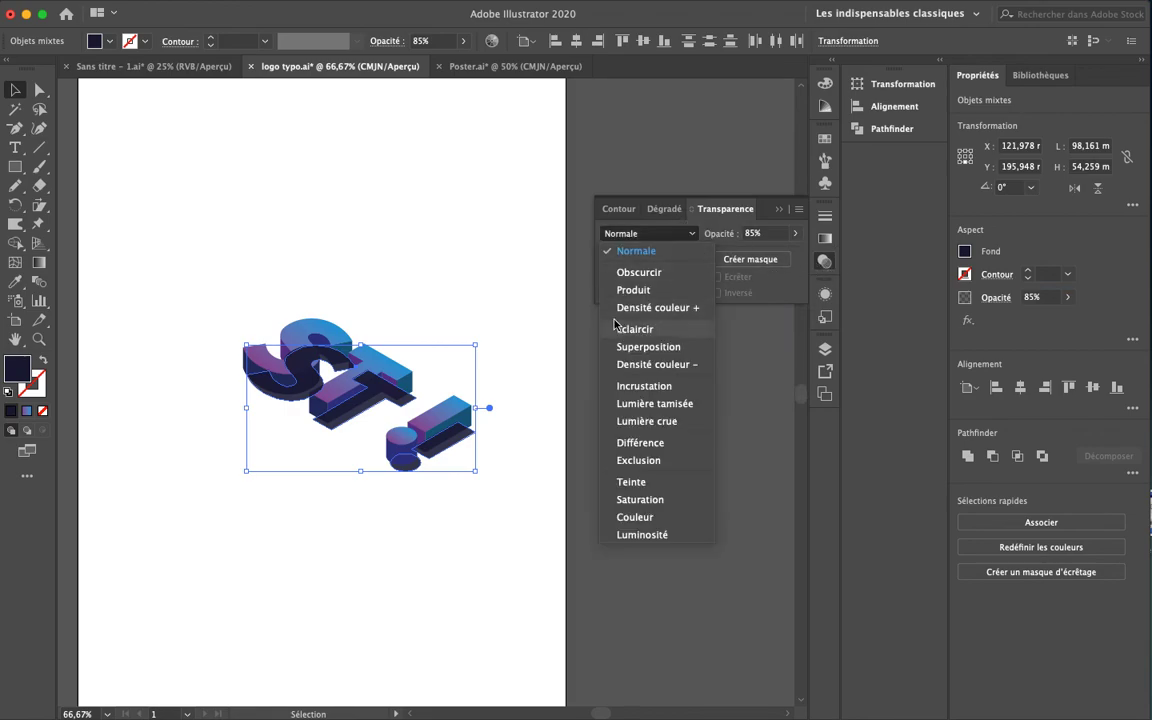
click(799, 240)
click(796, 233)
drag(785, 253, 781, 253)
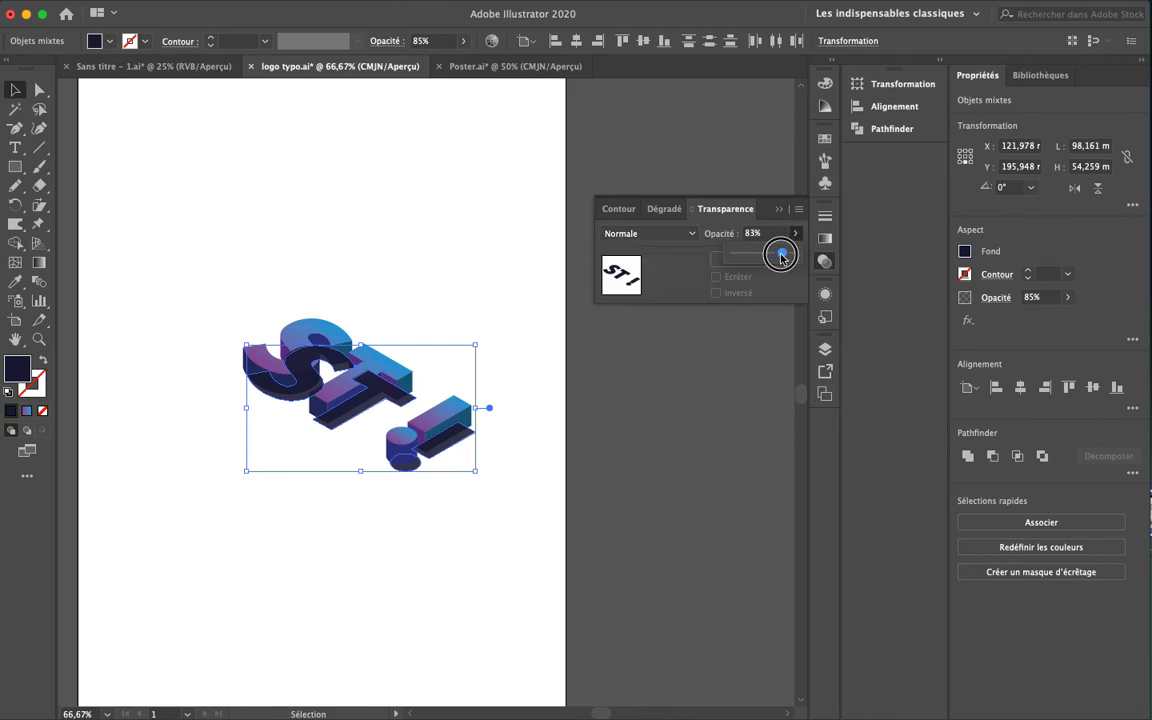
click(136, 279)
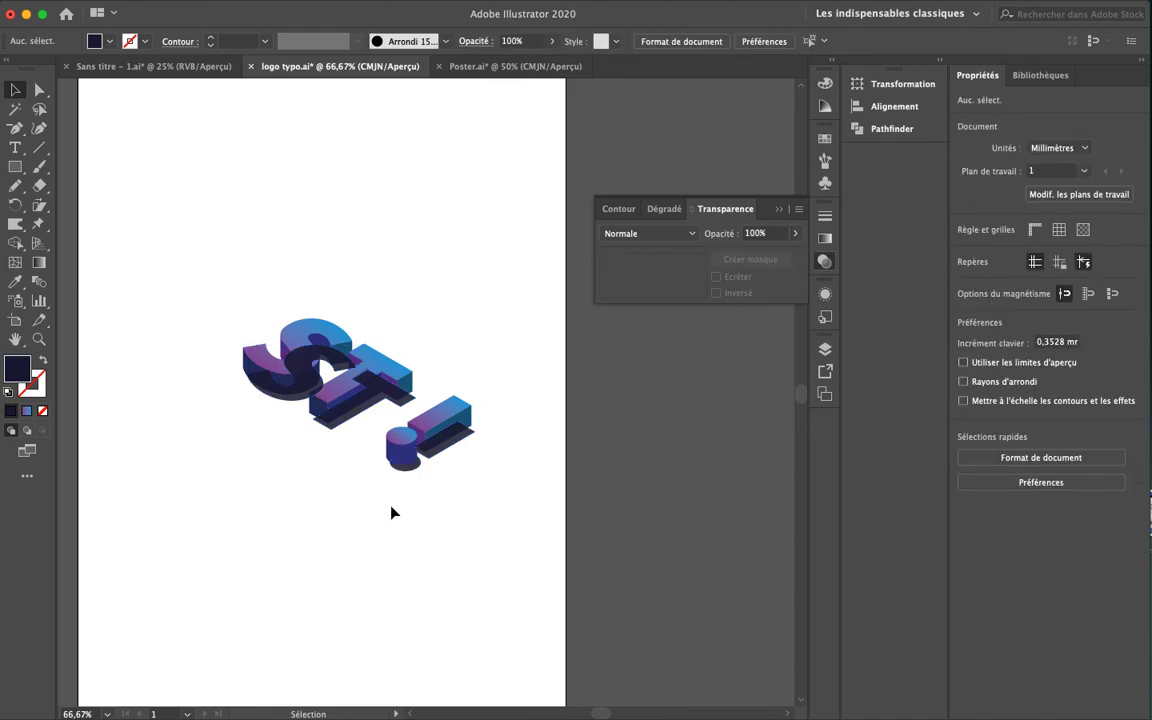
Try to move the navy letter groups below the extruded letters' faces in the layer order
key(super+a)
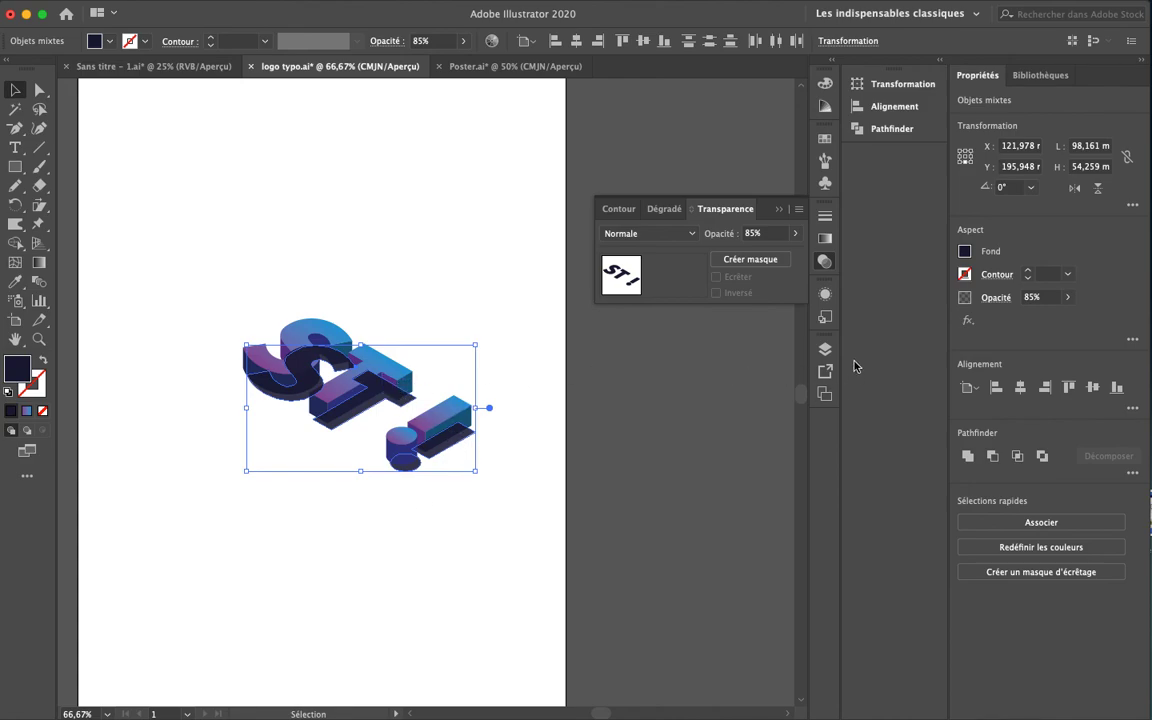
click(826, 349)
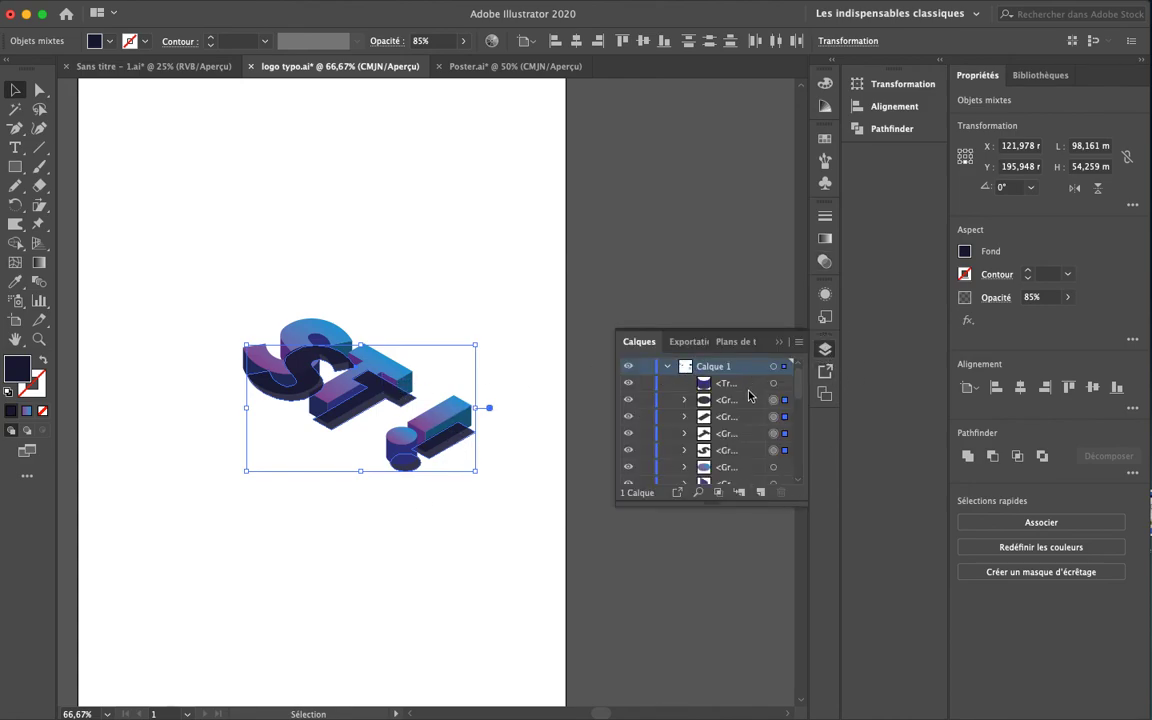
scroll(731, 455, down, 1)
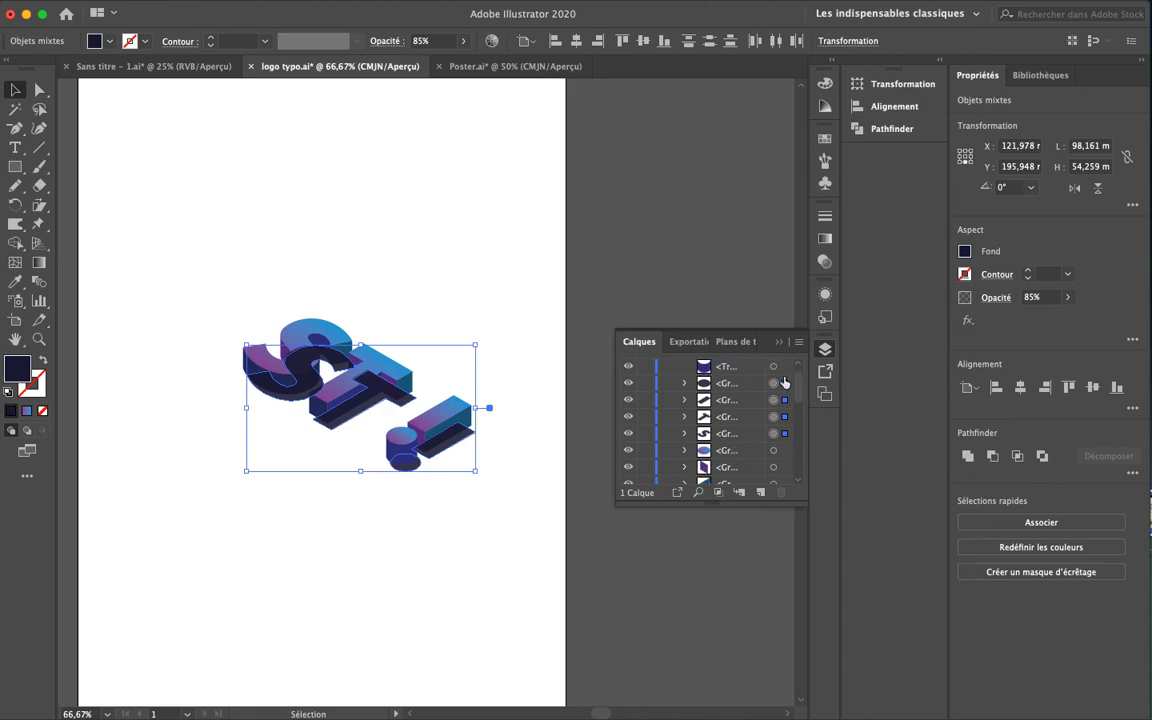
click(742, 385)
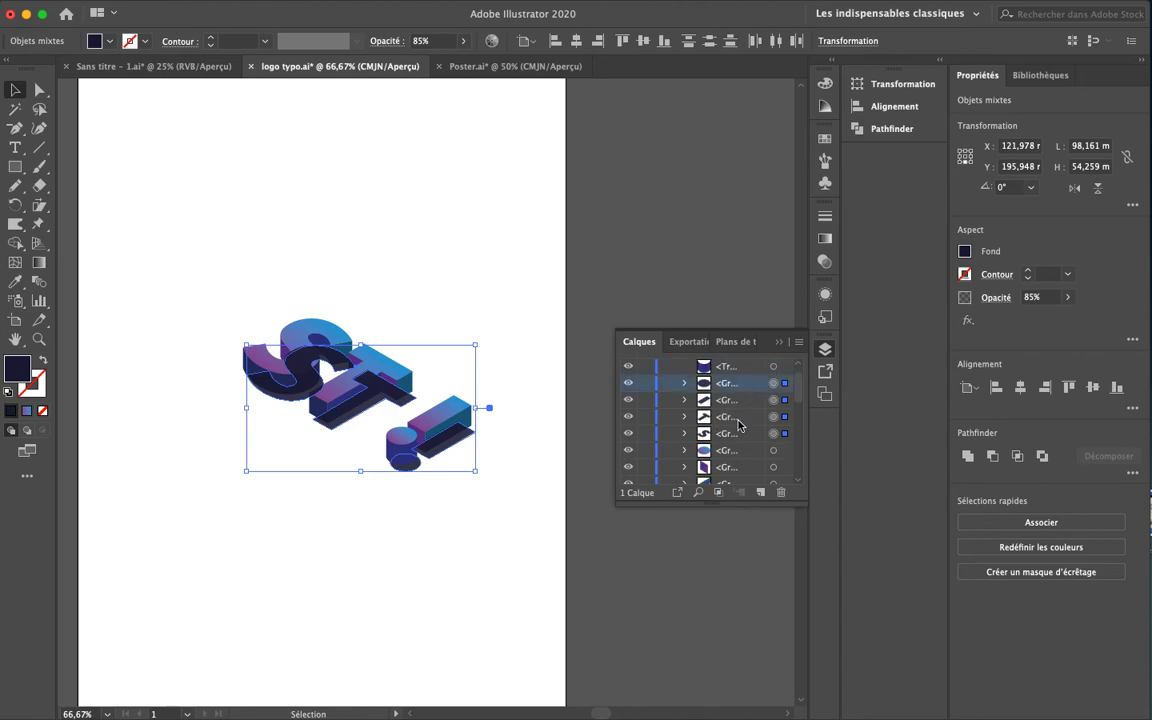
shift+click(736, 467)
drag(736, 467, 730, 478)
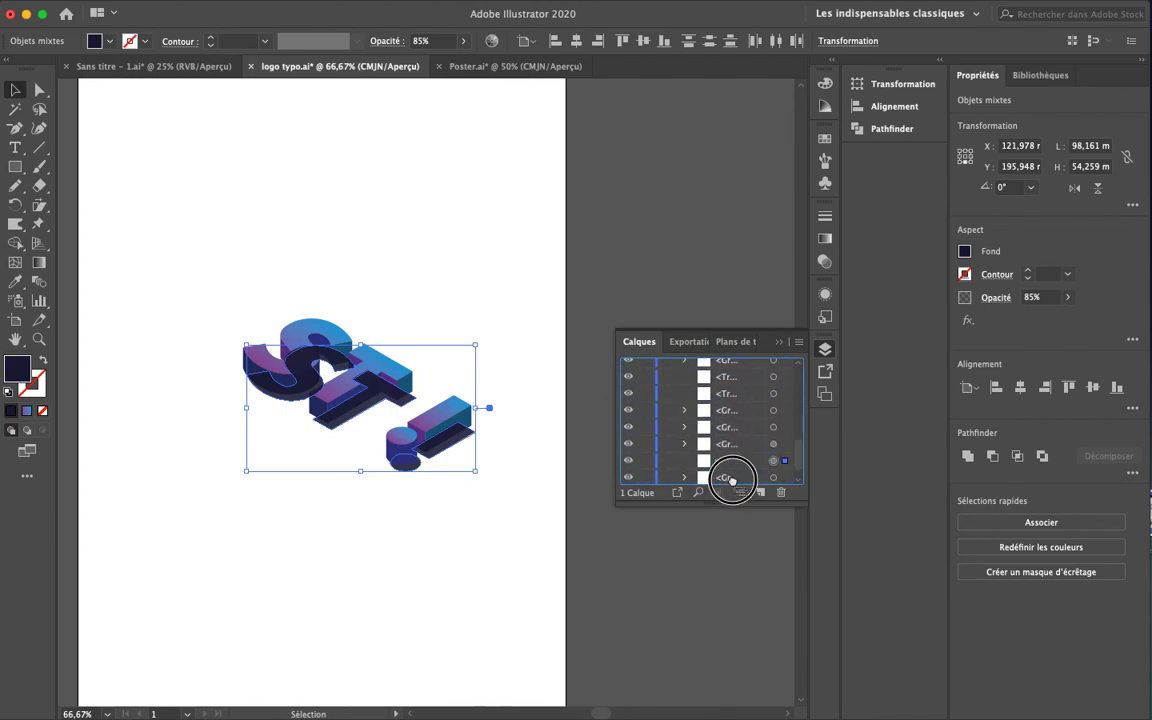
click(730, 478)
drag(722, 476, 731, 398)
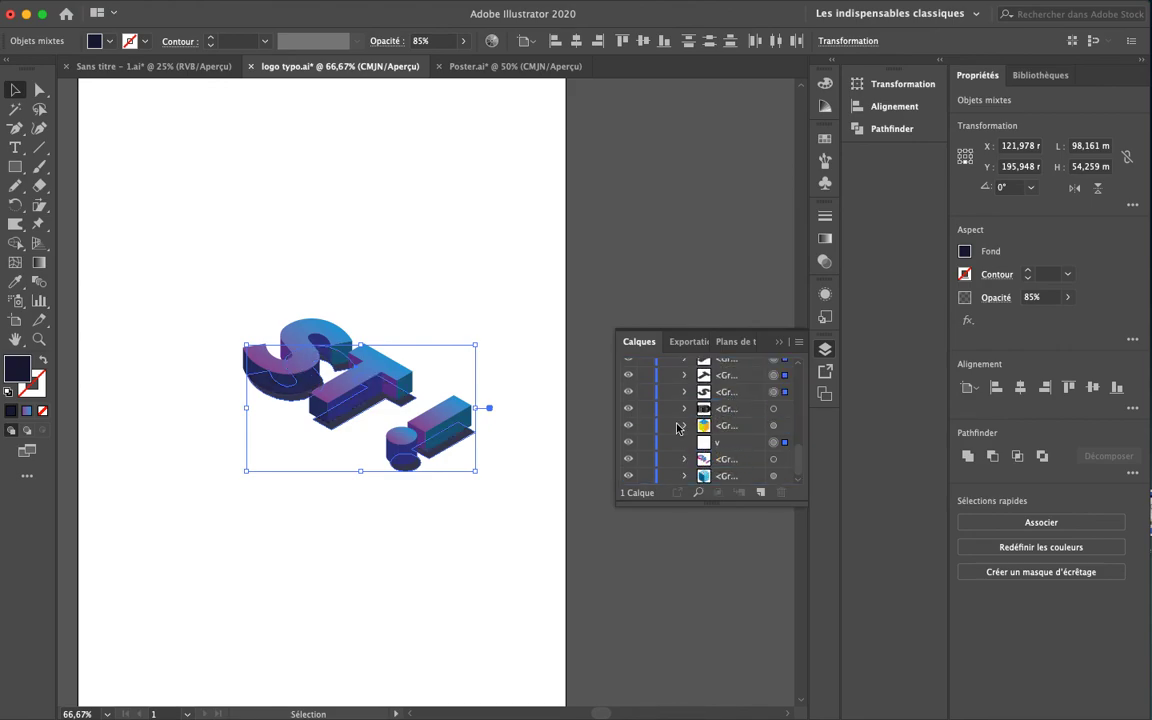
click(518, 617)
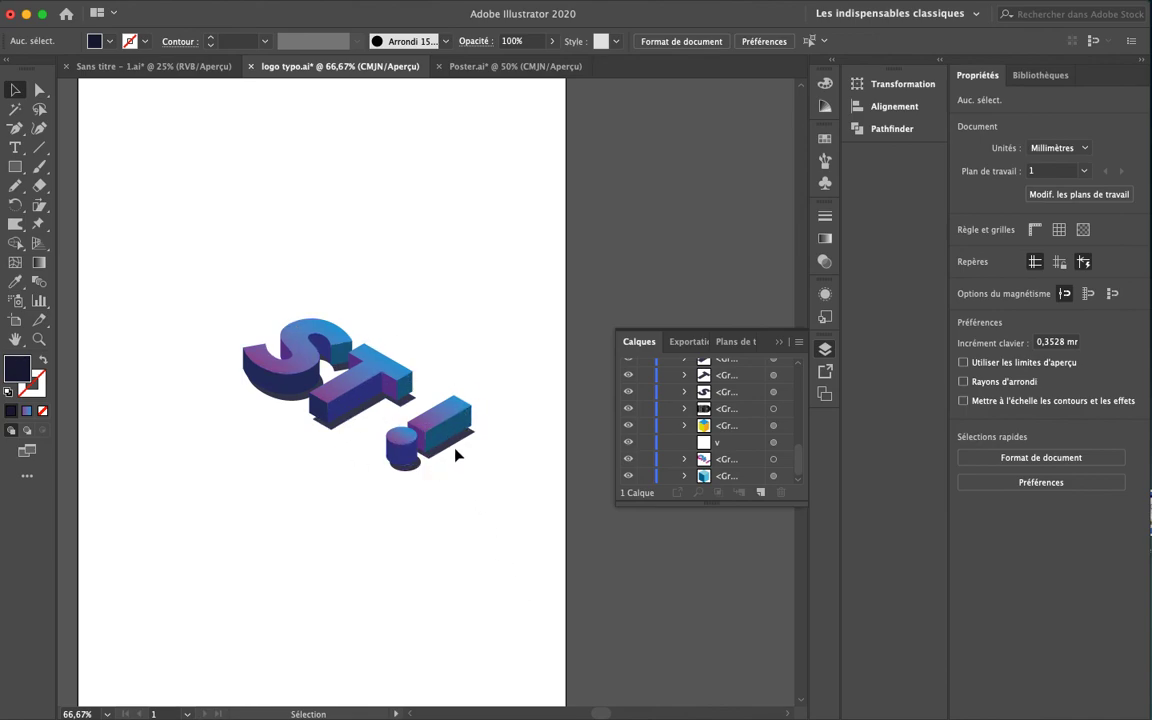
Undo the layer reordering and opacity change, and send the navy shapes to the very back of the stacking order
key(super+a)
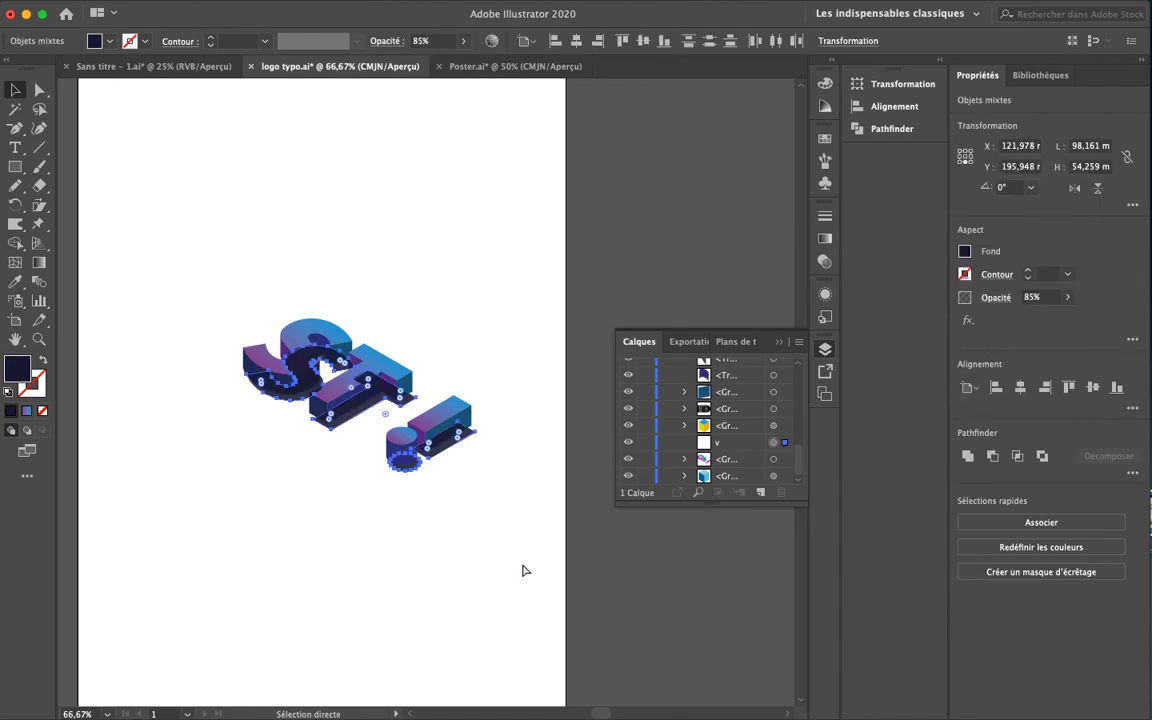
click(427, 285)
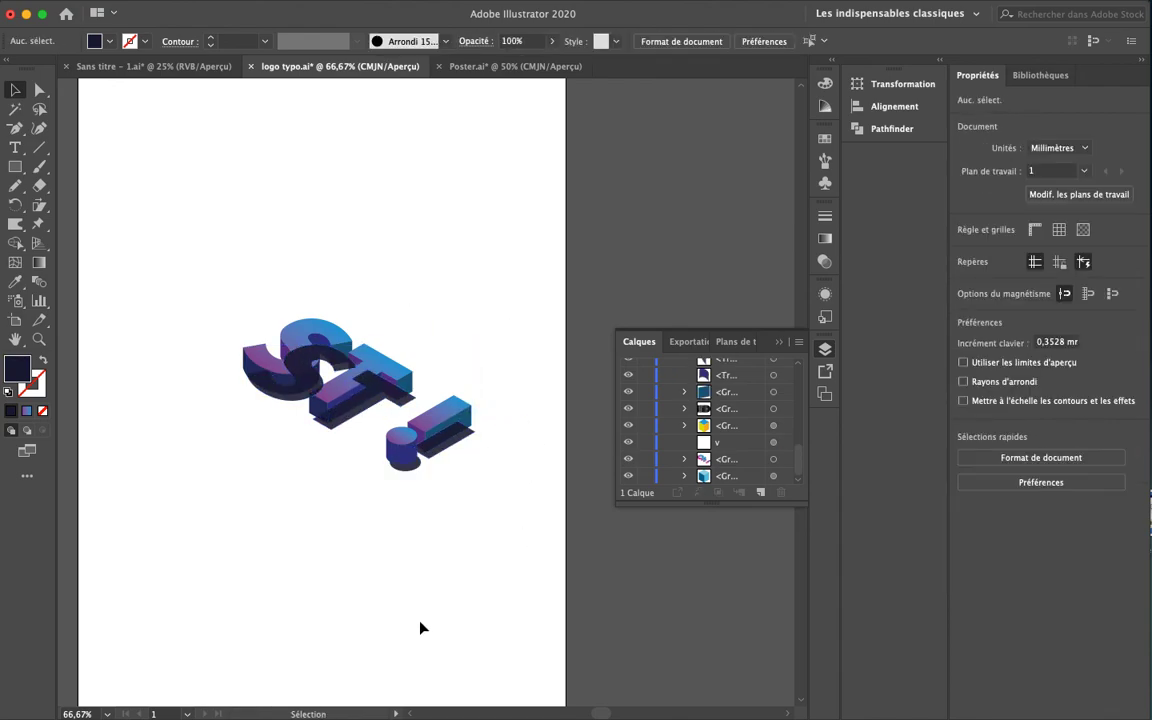
click(373, 427)
right_click(365, 399)
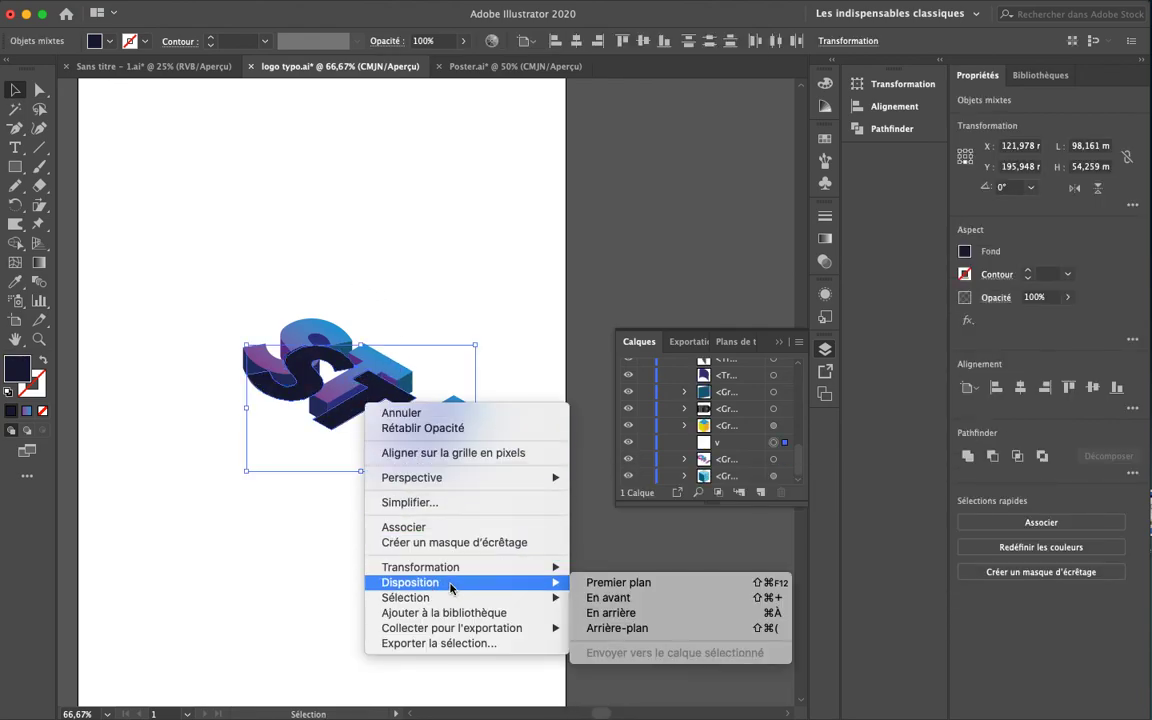
mouse_move(458, 585)
click(640, 627)
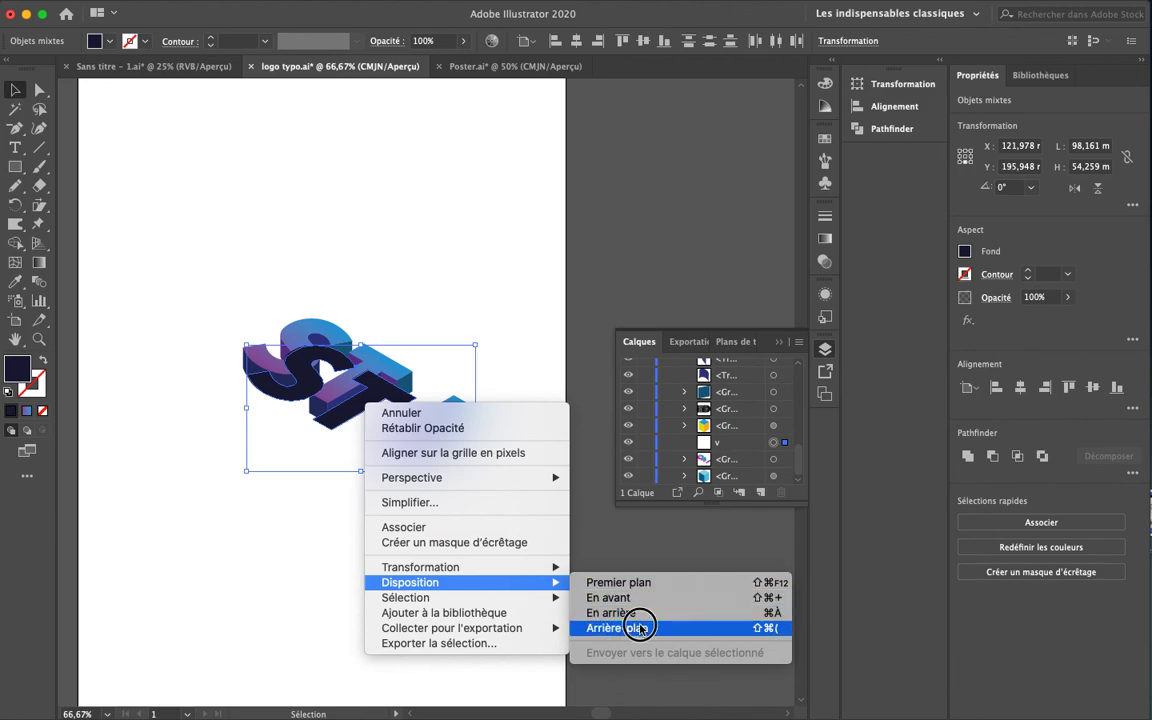
Offset the navy shapes about 4.2 mm to the right and 3.2 mm up so they form a cast shadow behind the letters
drag(448, 460, 448, 459)
key(Right)
key(Right)
click(432, 540)
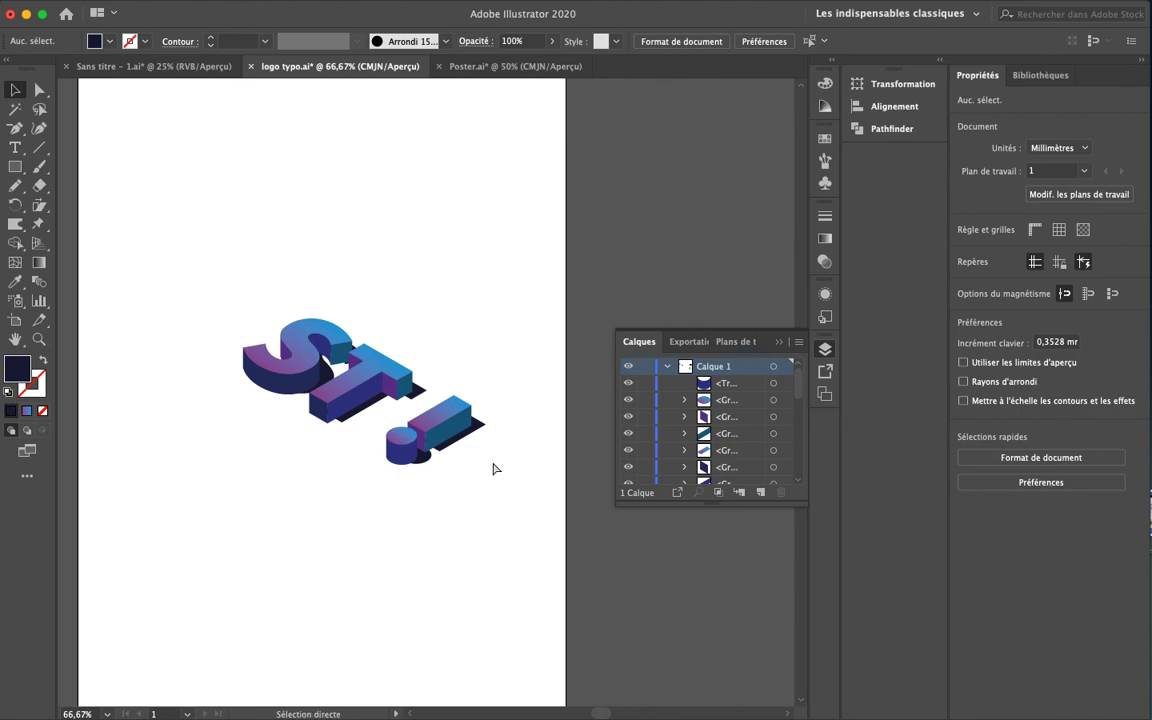
Lower the opacity of the navy cast shadow so it turns into a translucent grey
key(super+a)
key(v)
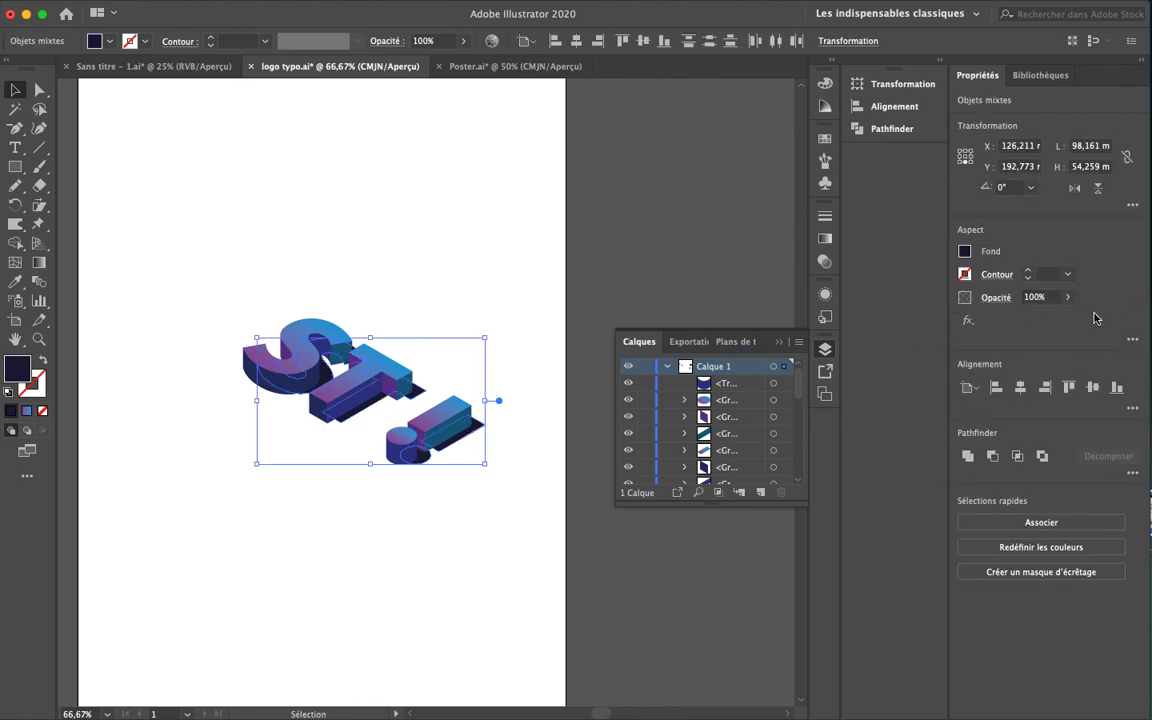
click(1067, 297)
drag(1066, 318, 1032, 325)
click(548, 609)
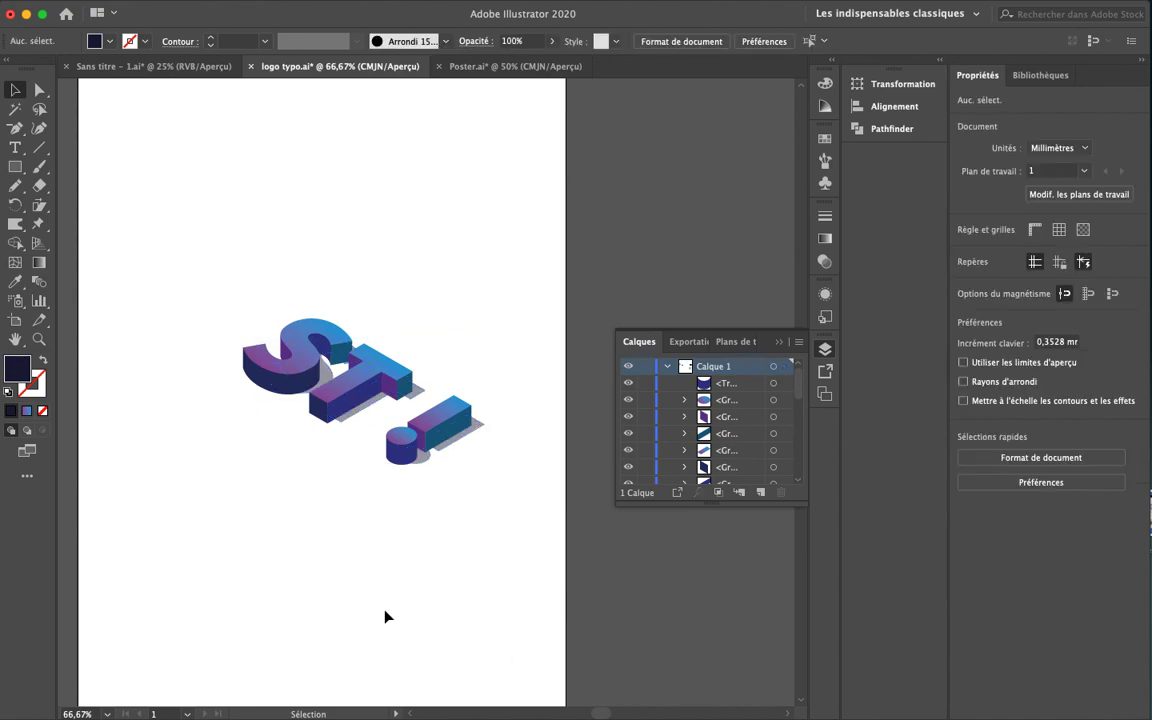
Create a new layer and place it beneath Calque 1
mouse_move(411, 399)
mouse_down()
mouse_move(442, 309)
mouse_move(411, 347)
mouse_move(428, 387)
mouse_up()
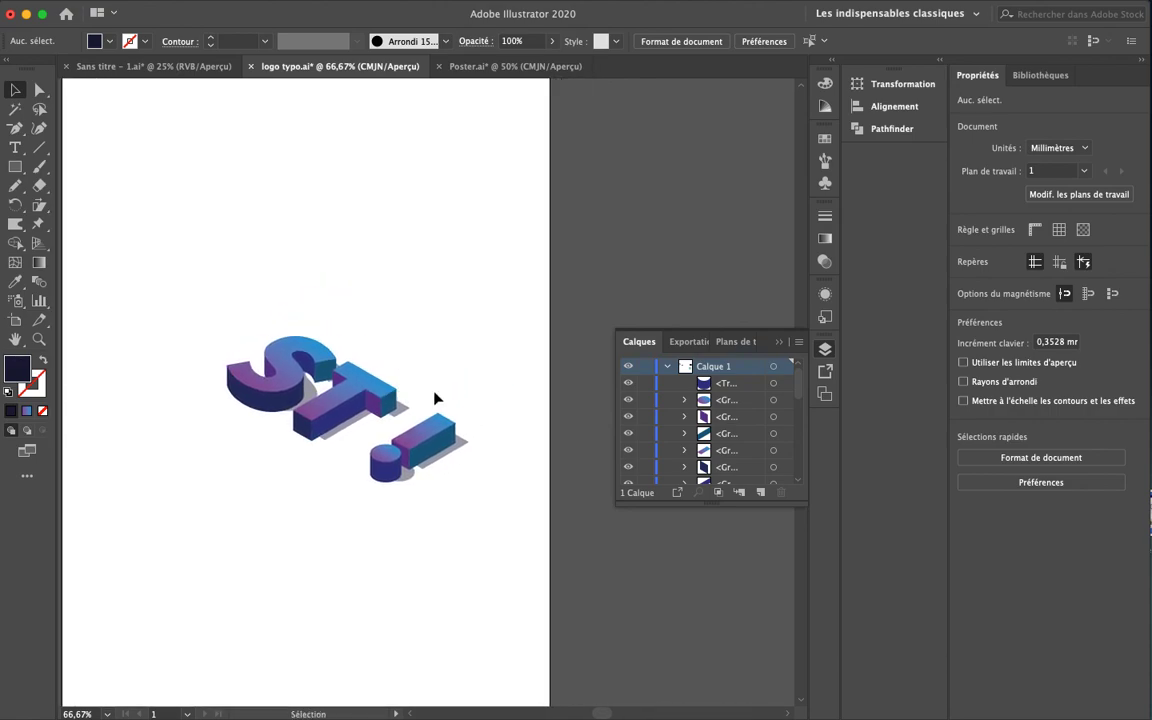
click(667, 366)
click(761, 492)
drag(720, 375, 725, 388)
Draw a 210 x 297 mm background rectangle covering the whole artboard on the new lower layer
key(super+minus)
key(super+minus)
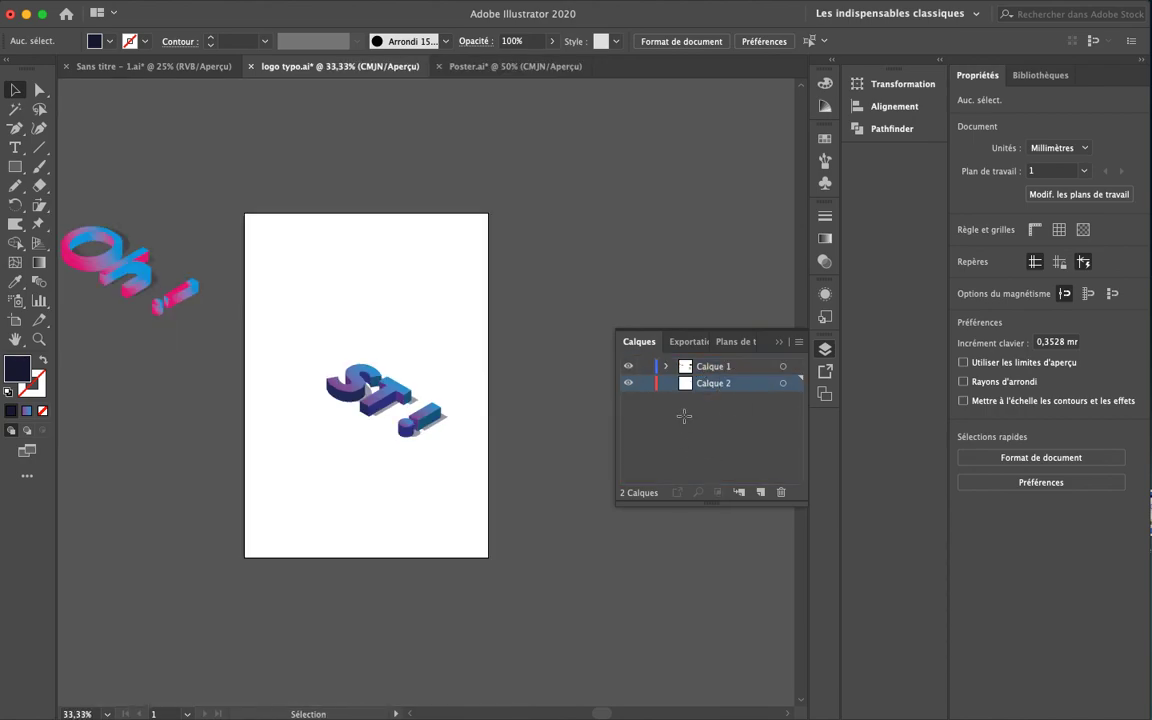
key(m)
drag(243, 213, 489, 557)
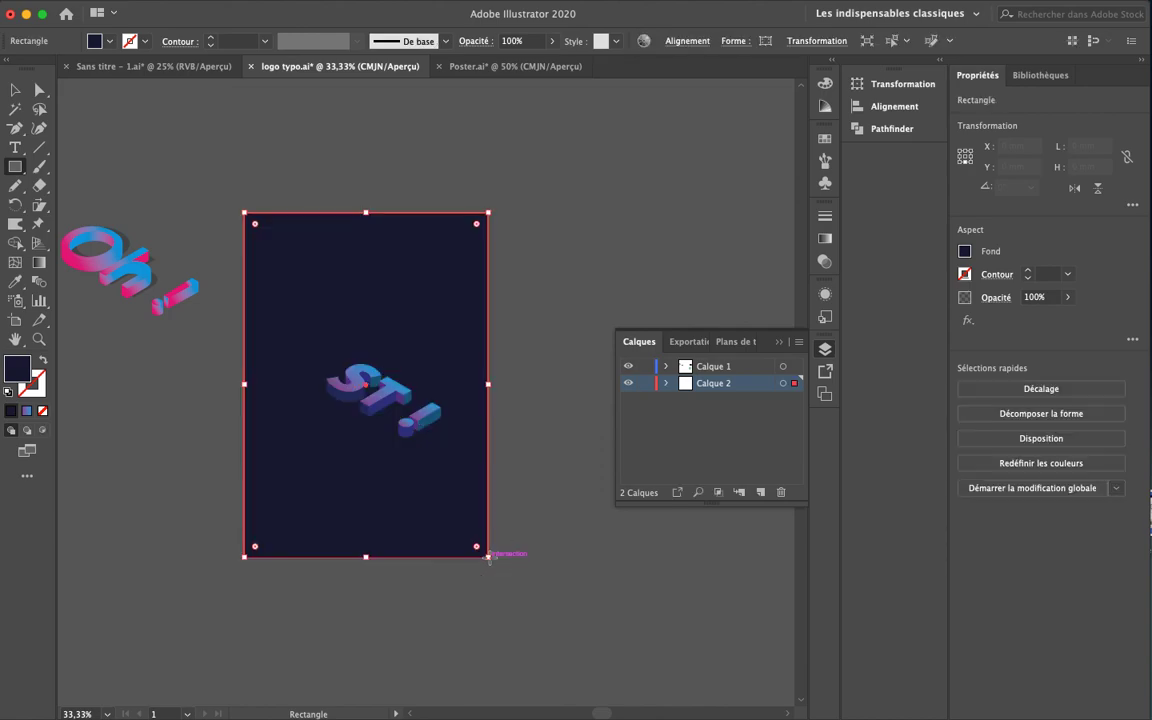
Fill the background rectangle with the purple-to-blue linear gradient at 56.9° and check the logo against it
key(super+plus)
key(super+plus)
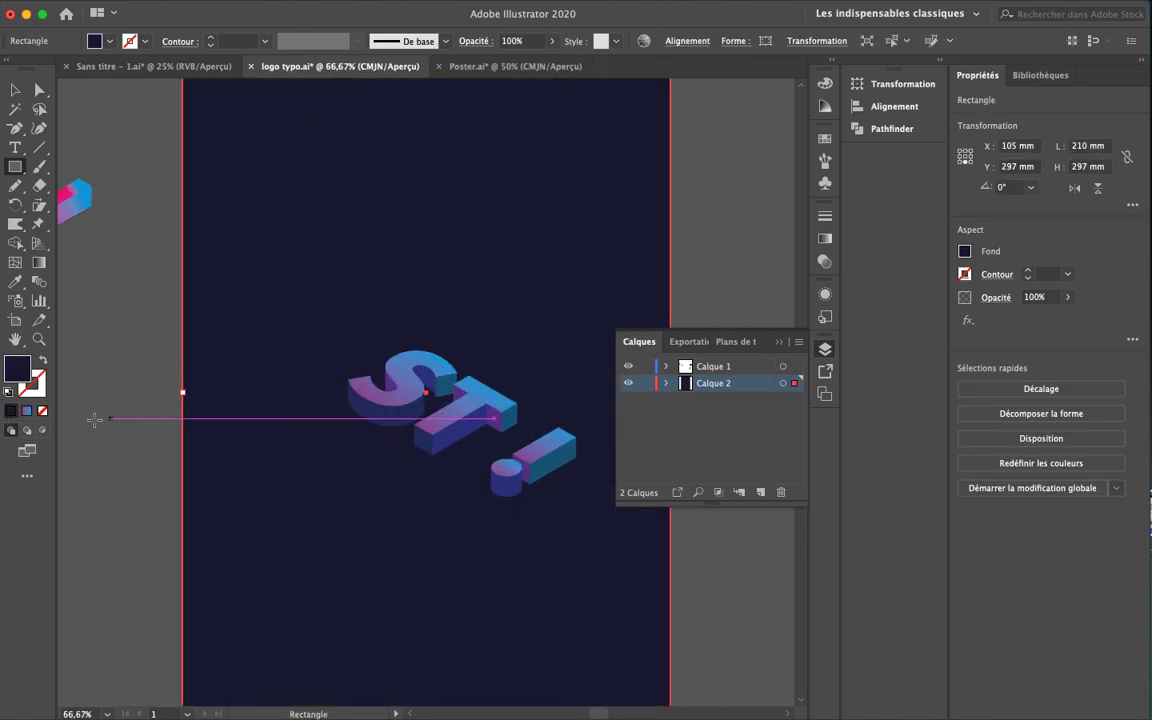
click(12, 412)
click(12, 412)
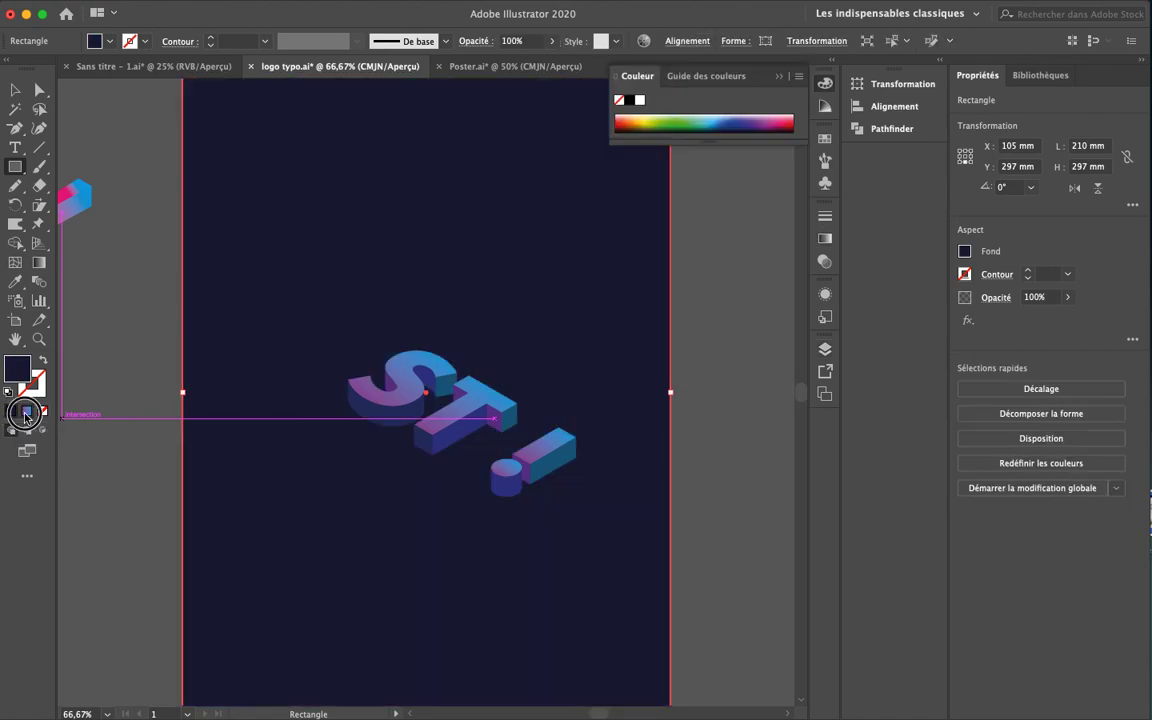
click(27, 412)
key(v)
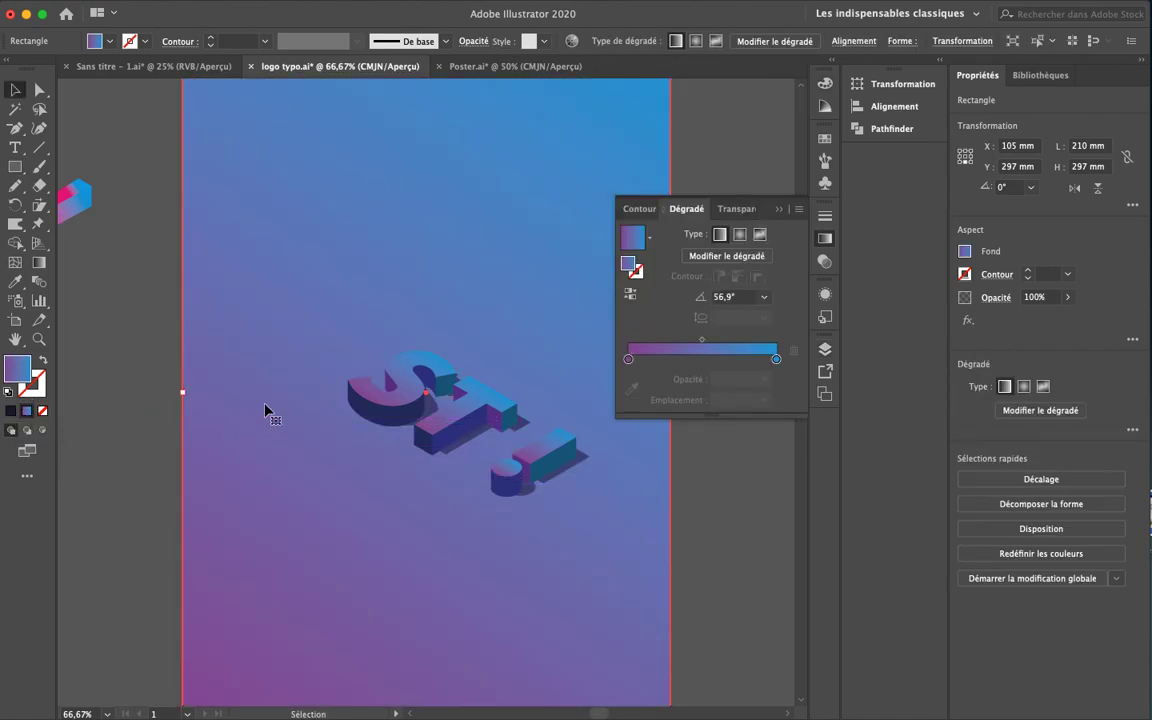
click(118, 448)
key(super+0)
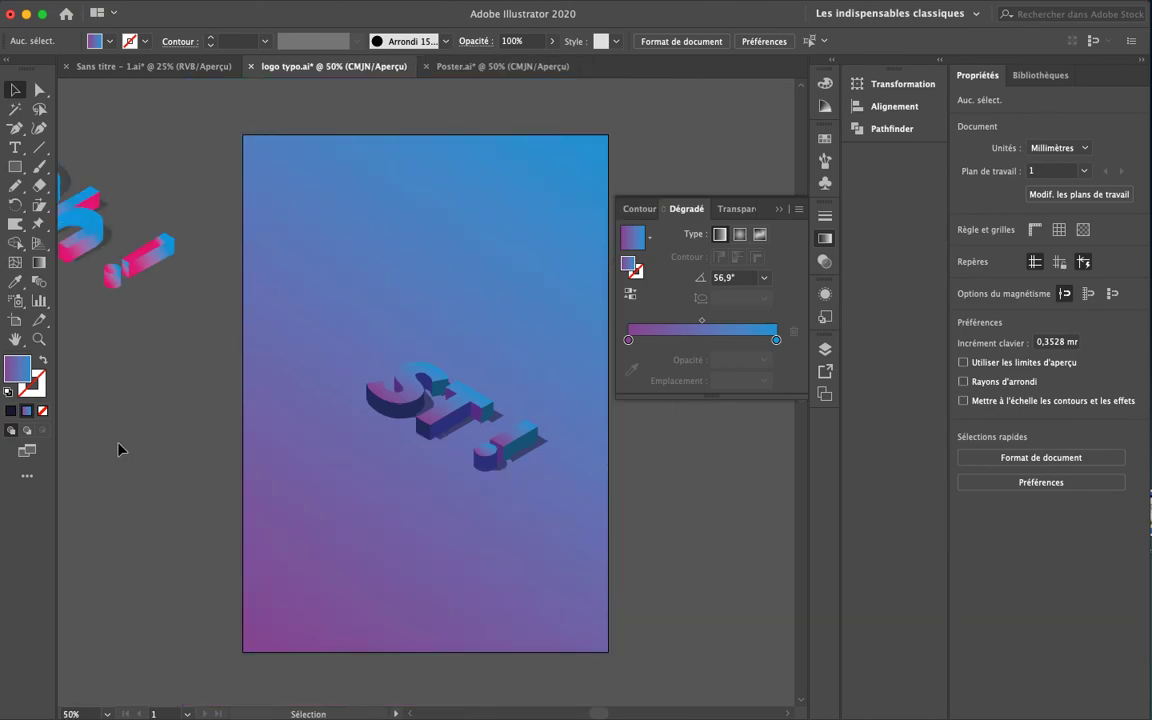
key(super+1)
drag(263, 479, 489, 401)
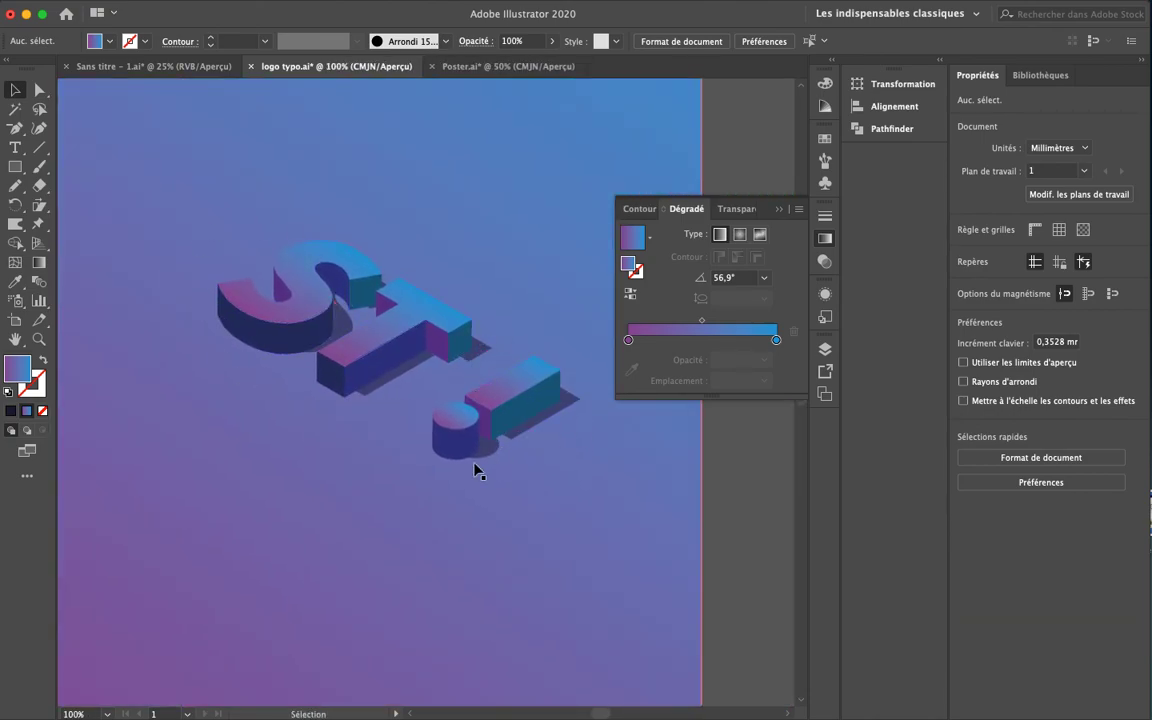